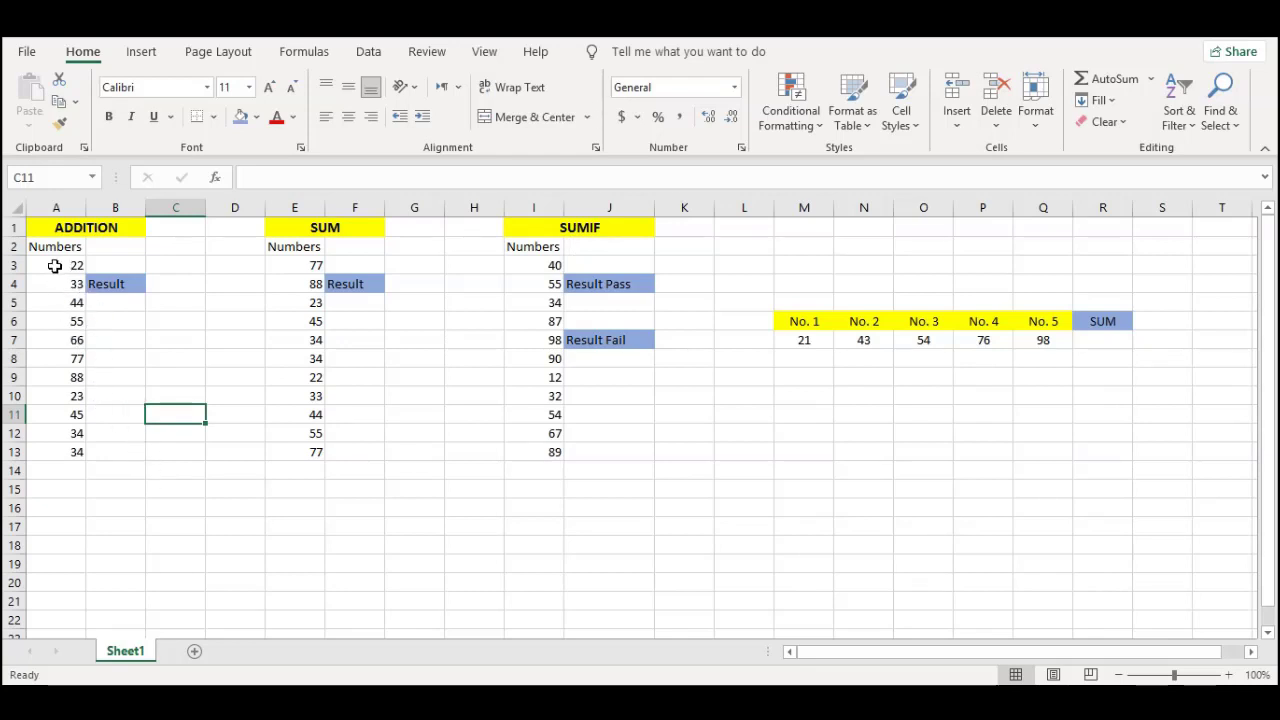
pyautogui.moveTo(55, 265); pyautogui.dragTo(60, 452)
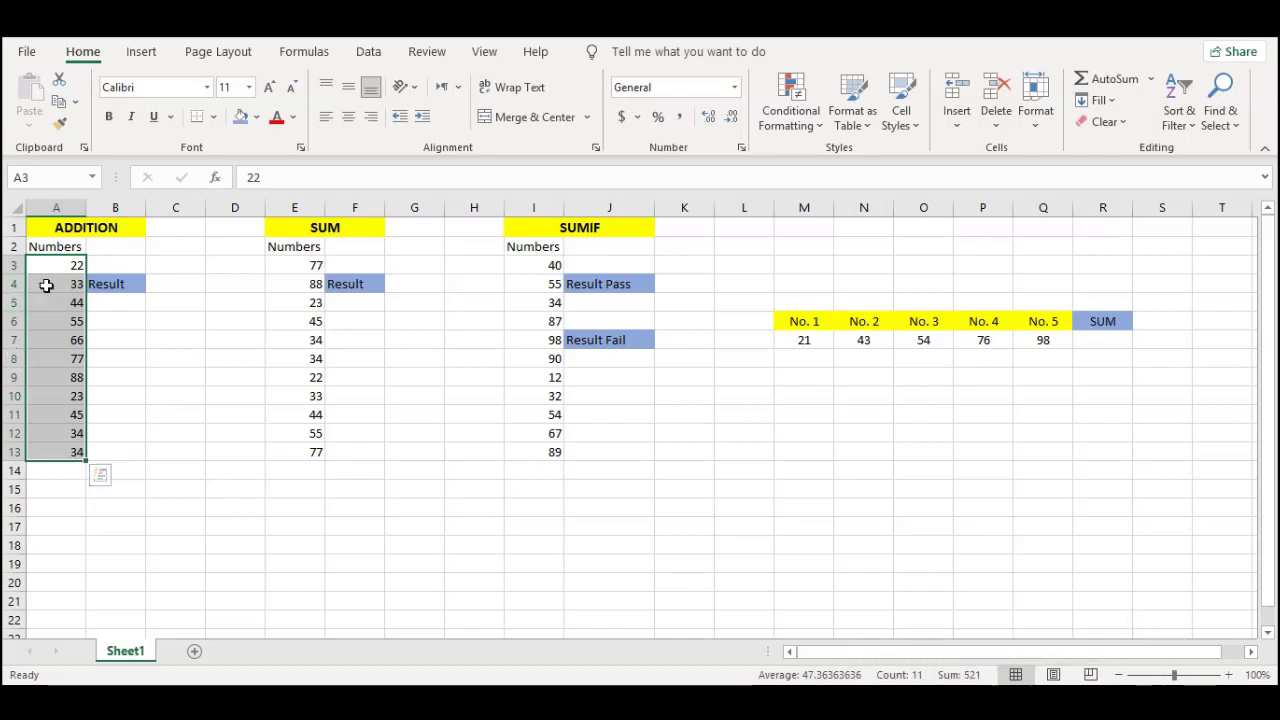
pyautogui.click(119, 400)
pyautogui.click(140, 418)
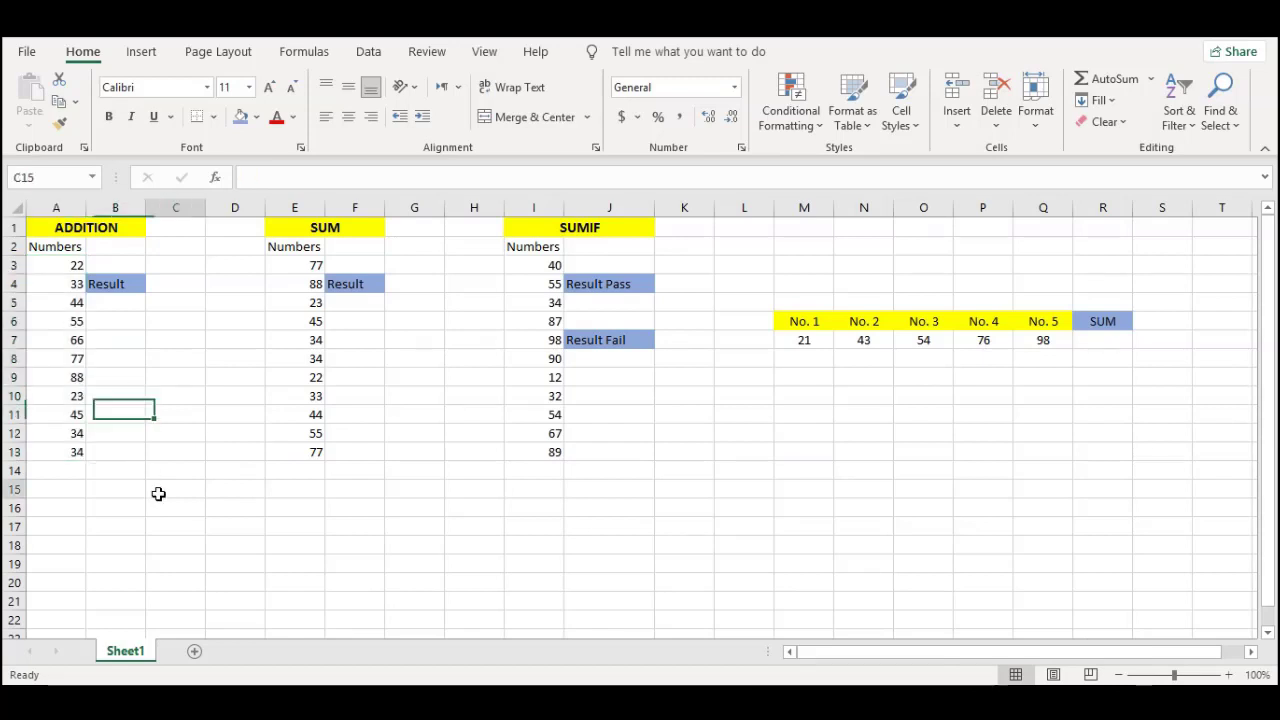
pyautogui.click(175, 490)
pyautogui.click(110, 305)
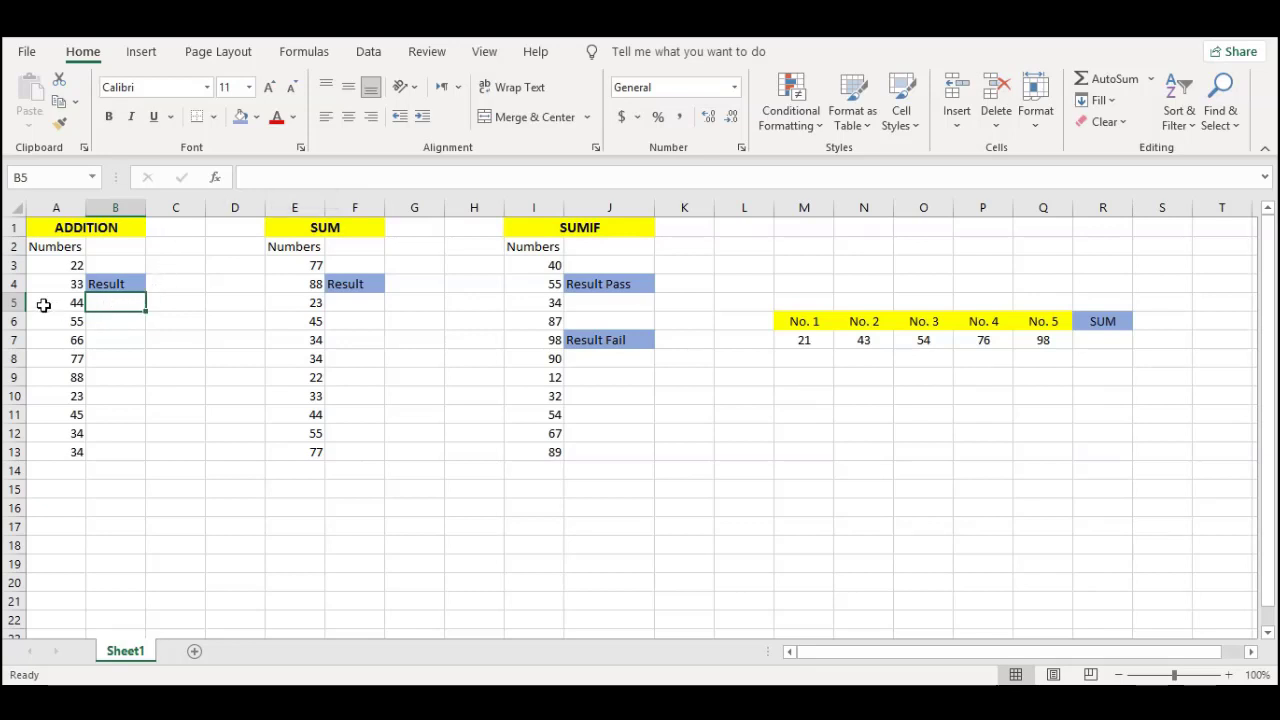
pyautogui.moveTo(58, 266); pyautogui.dragTo(62, 453)
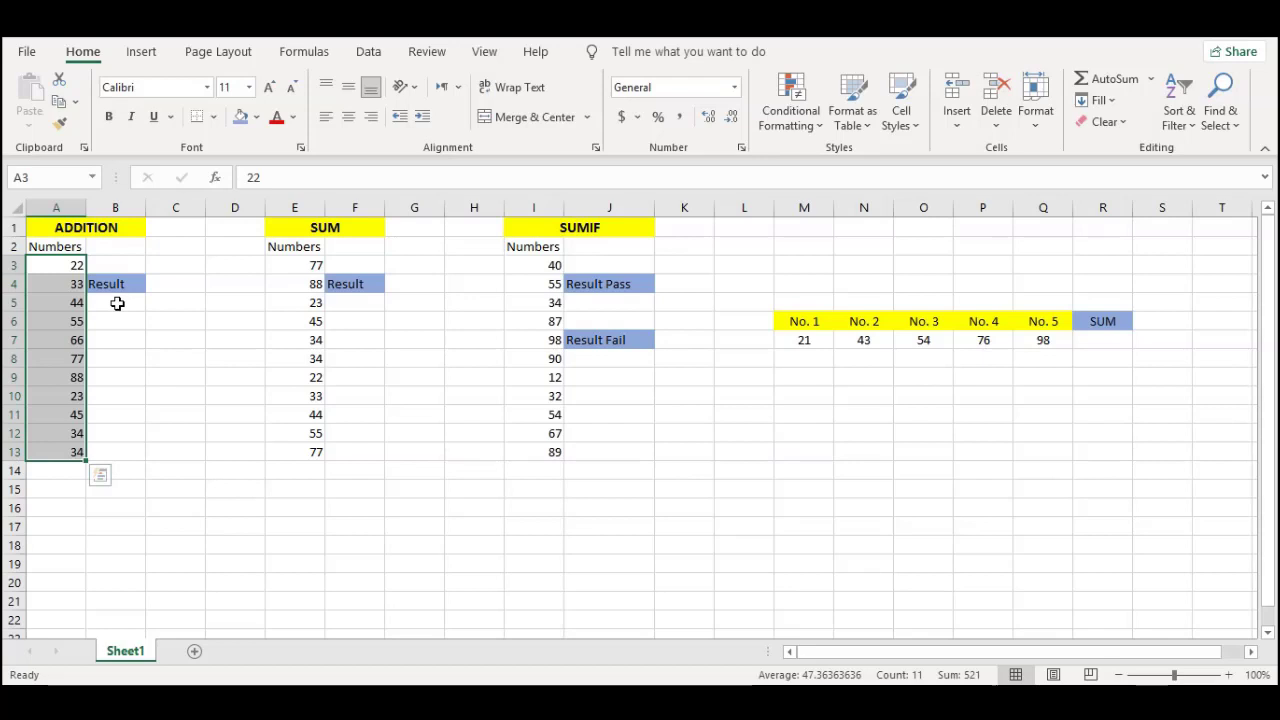
# - Enter a formula in B5 that adds each cell from A3 to A13 individually with plus signs, and check it
pyautogui.click(117, 303)
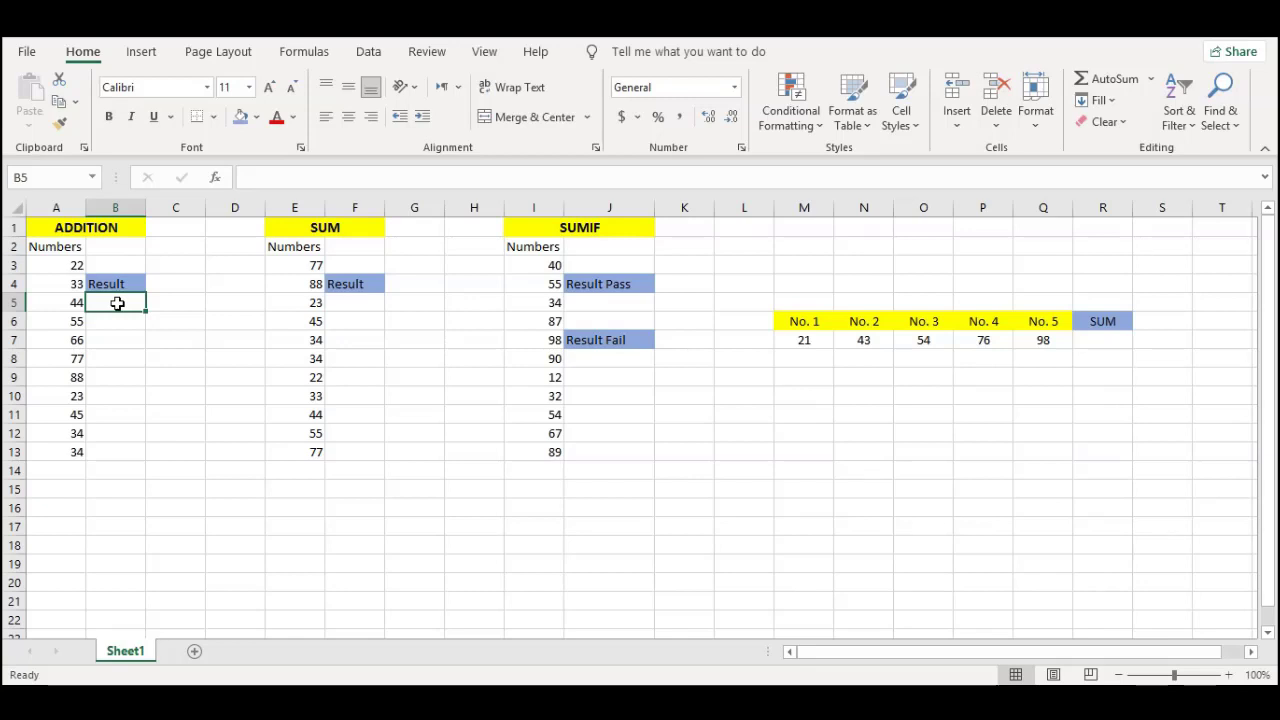
pyautogui.write('=')
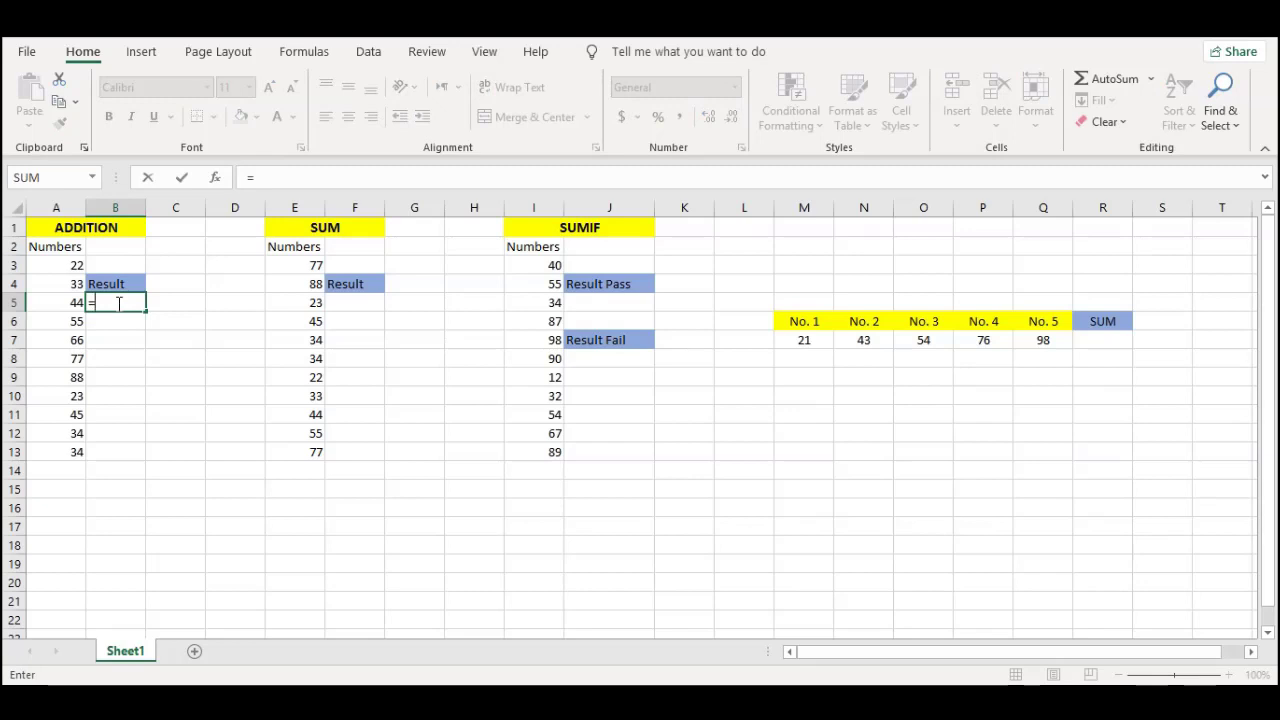
pyautogui.click(72, 261)
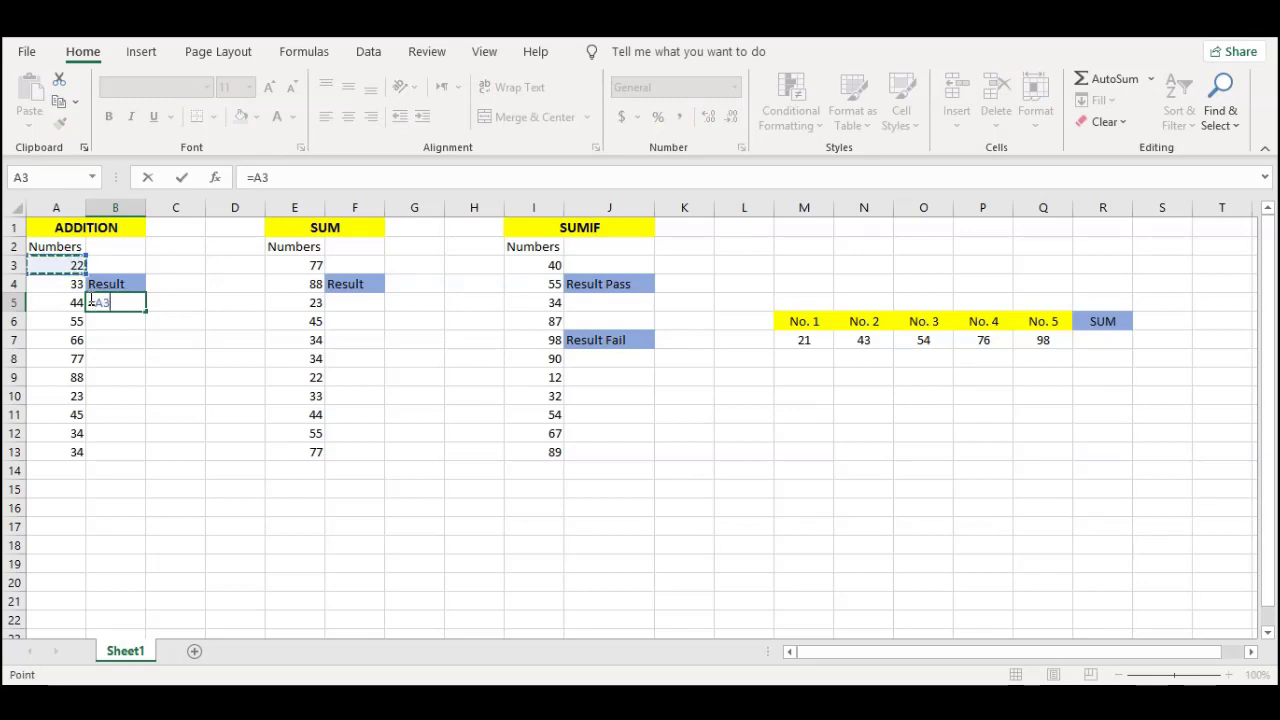
pyautogui.write('+')
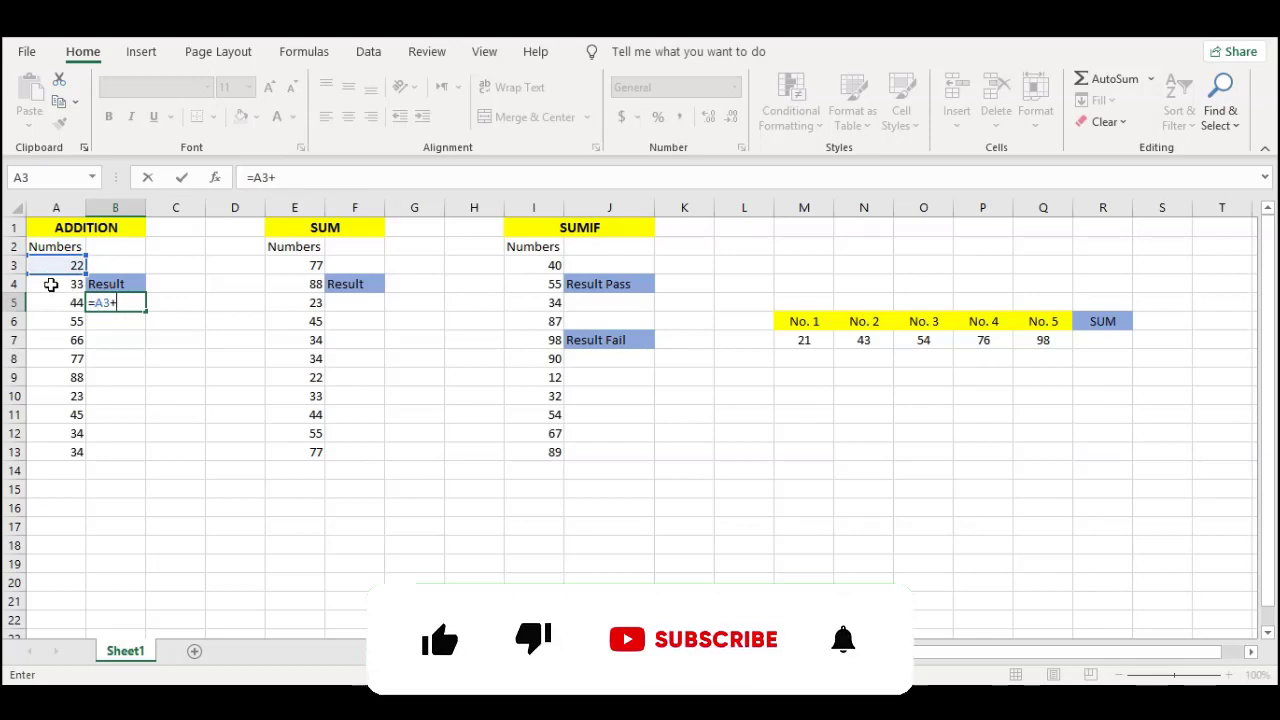
pyautogui.click(51, 284)
pyautogui.write('+')
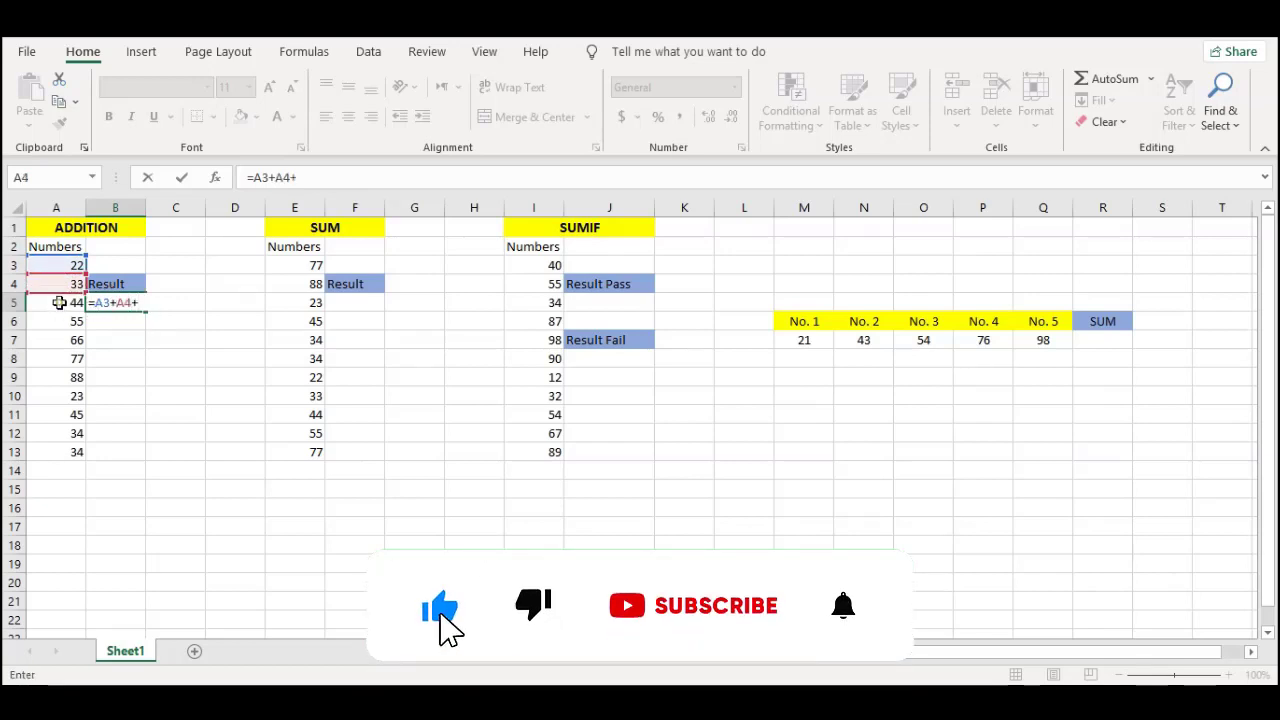
pyautogui.click(59, 302)
pyautogui.write('+')
pyautogui.click(61, 318)
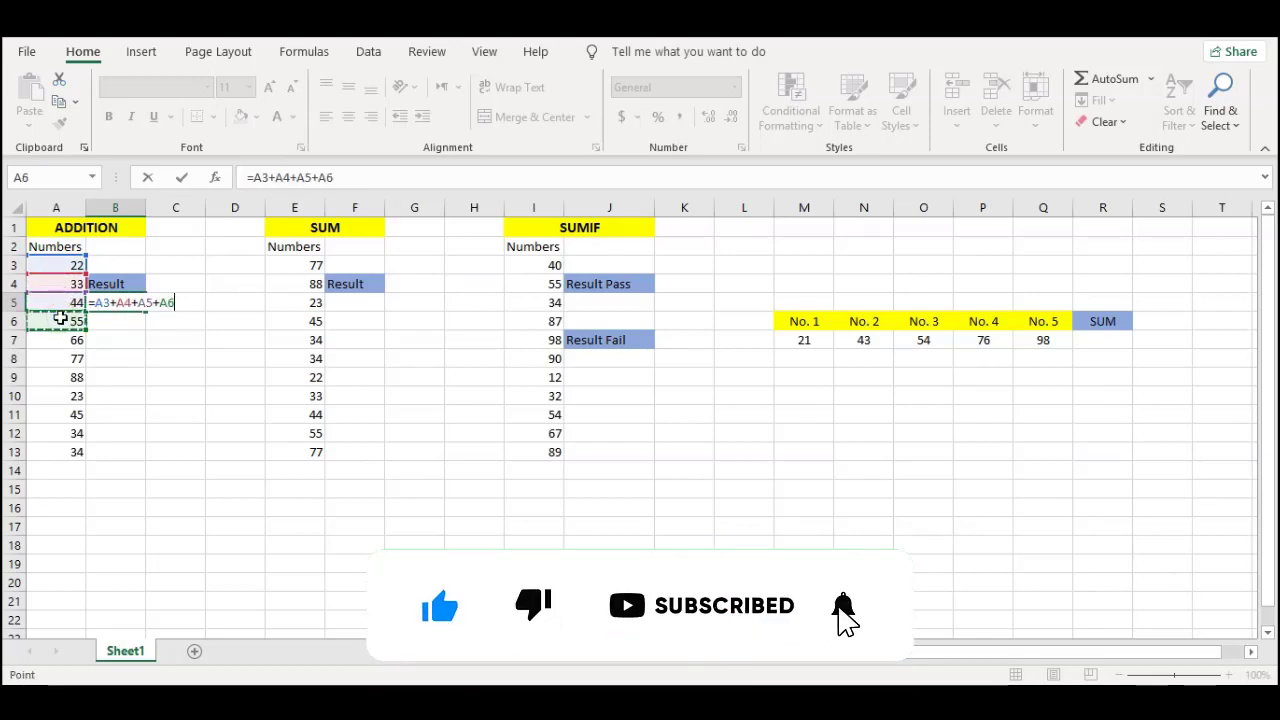
pyautogui.write('+')
pyautogui.click(61, 337)
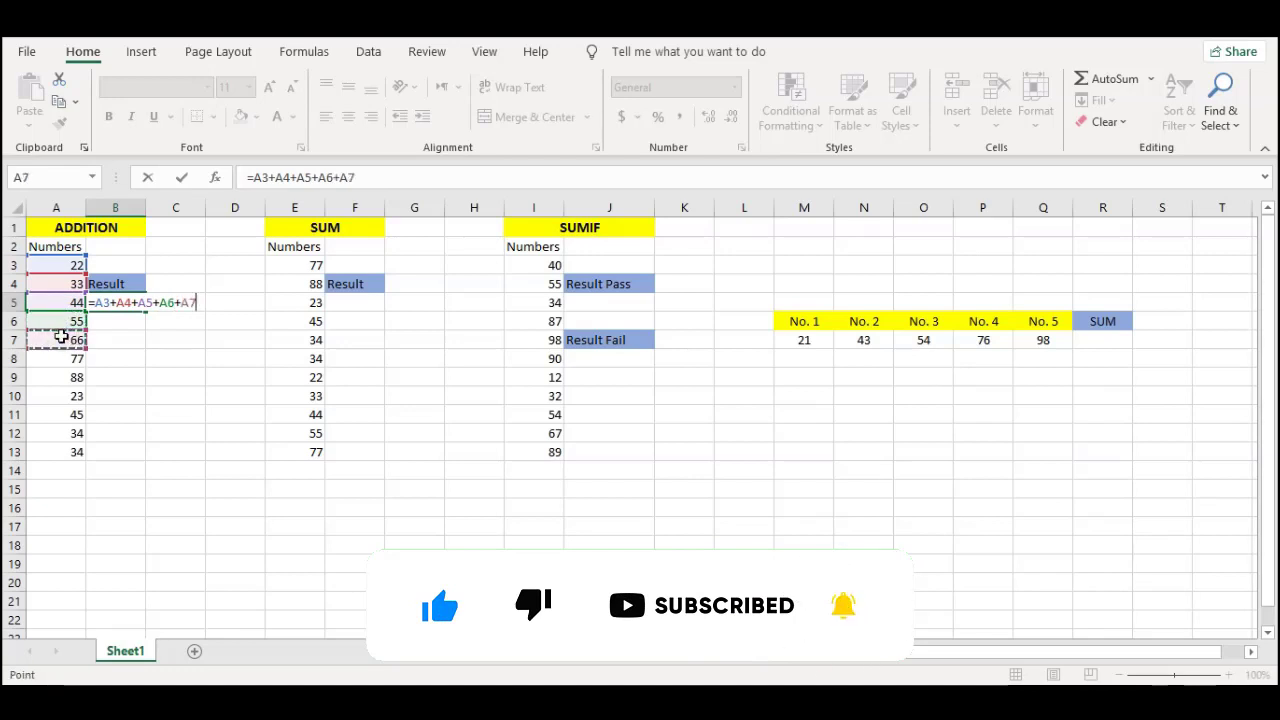
pyautogui.write('+')
pyautogui.click(64, 360)
pyautogui.write('+')
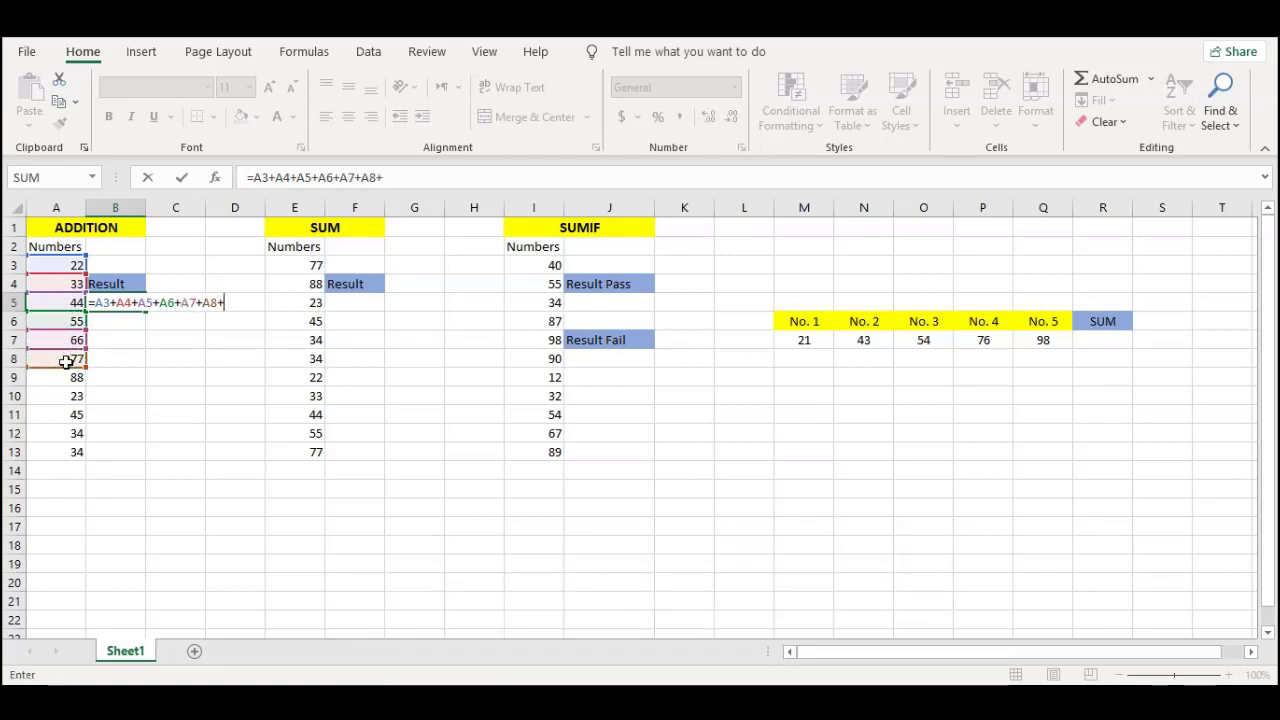
pyautogui.click(65, 377)
pyautogui.write('+')
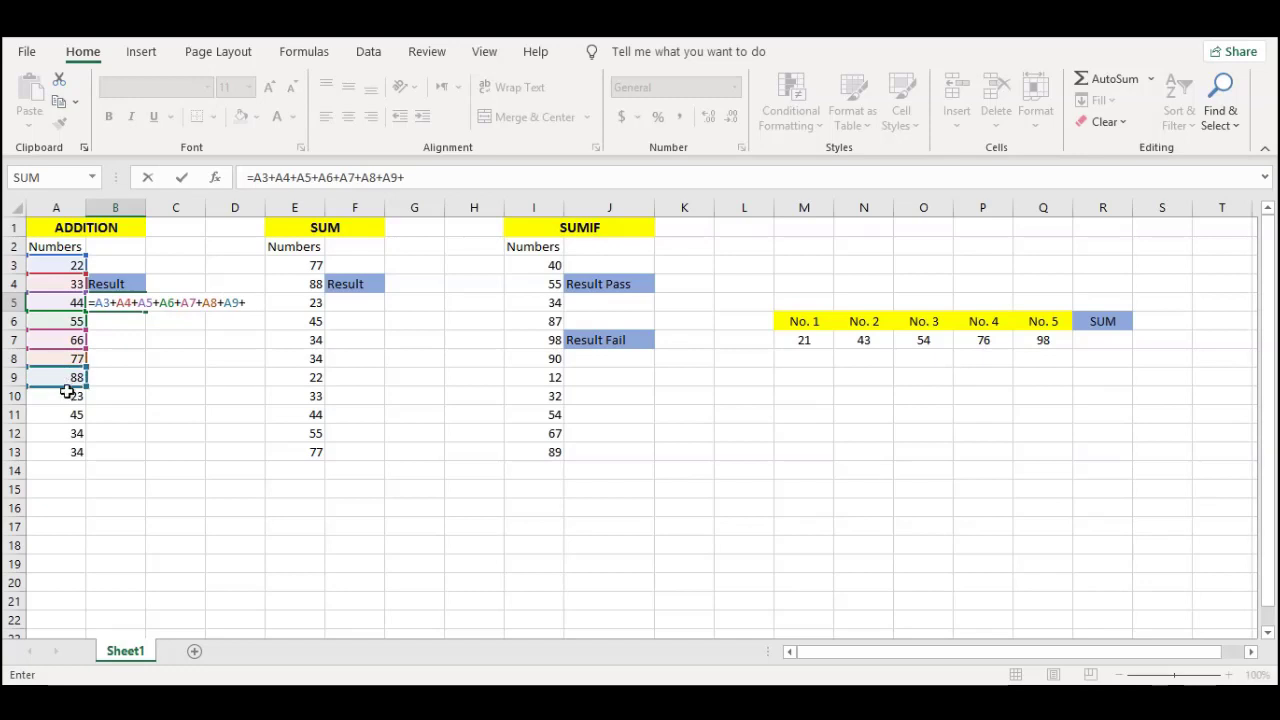
pyautogui.click(68, 399)
pyautogui.write('+')
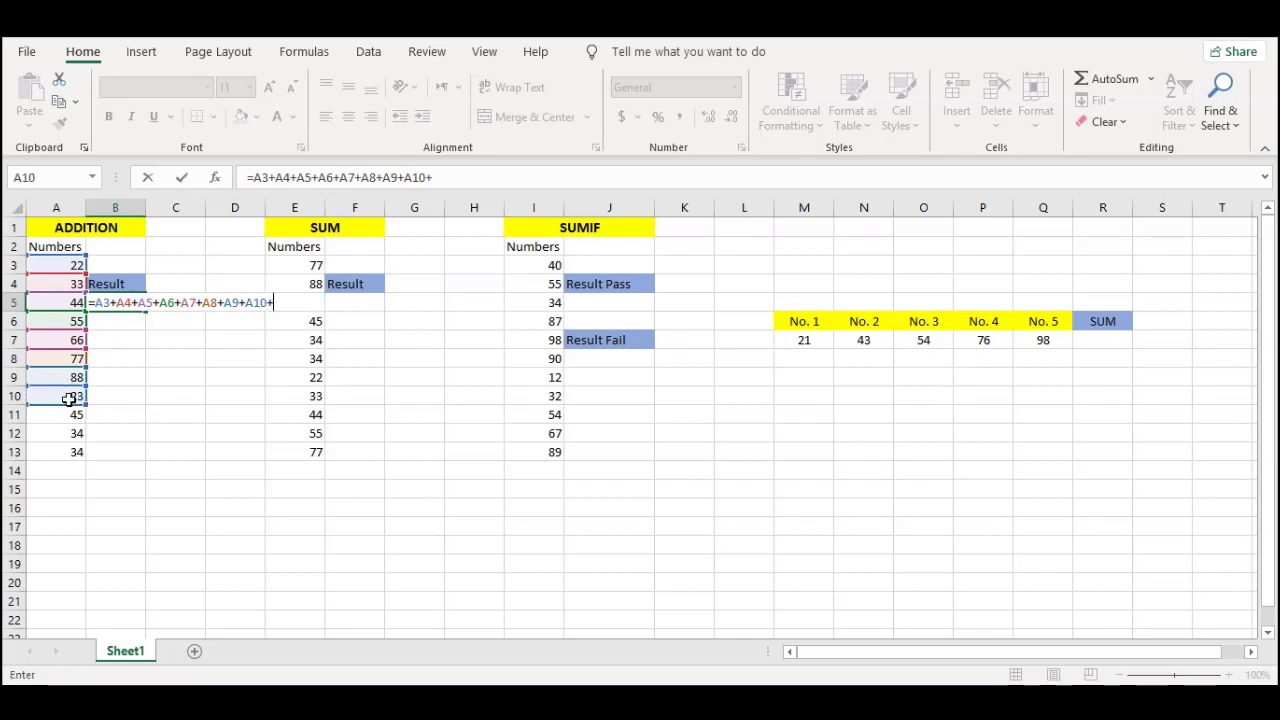
pyautogui.click(68, 415)
pyautogui.write('+')
pyautogui.click(68, 433)
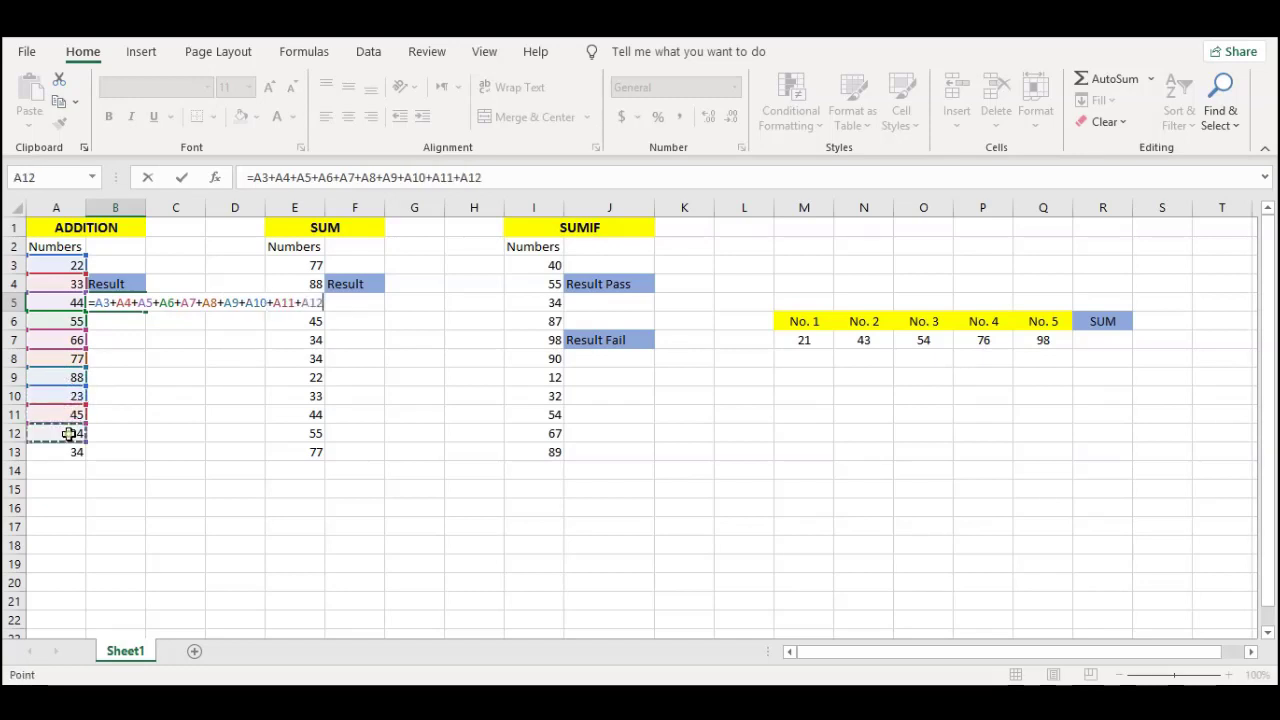
pyautogui.write('+')
pyautogui.click(70, 452)
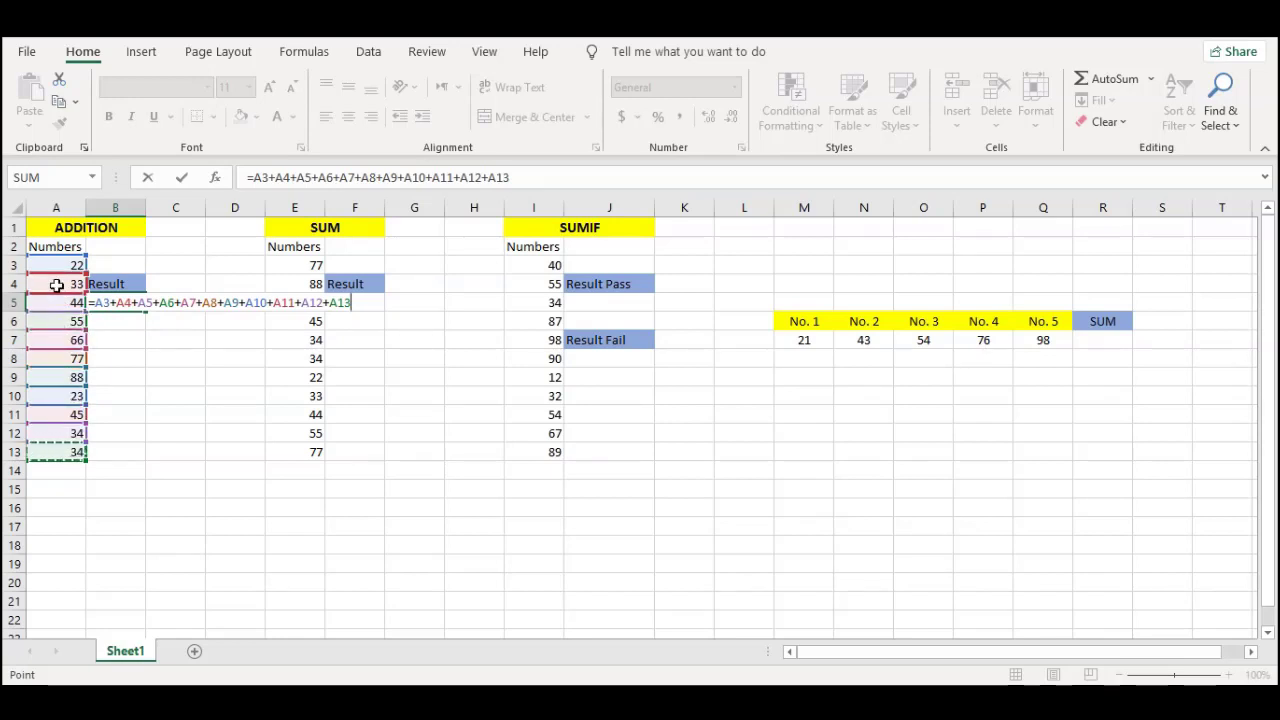
pyautogui.press('Return')
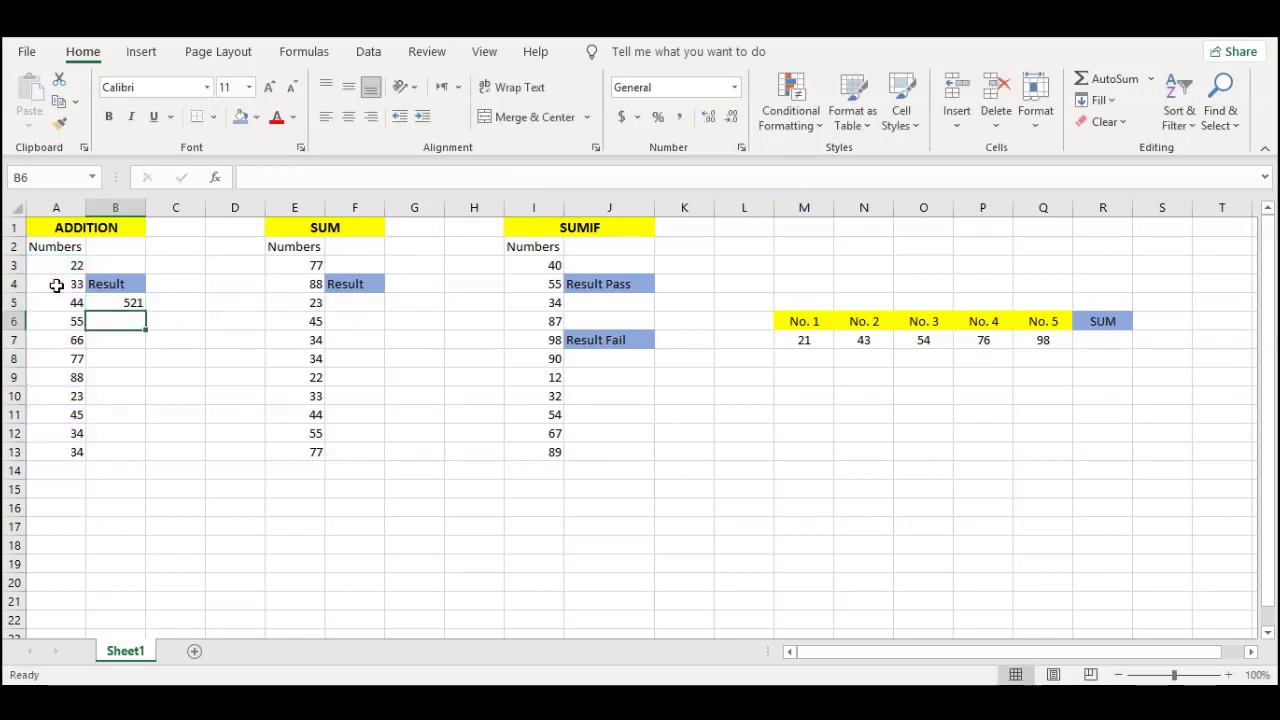
pyautogui.click(98, 300)
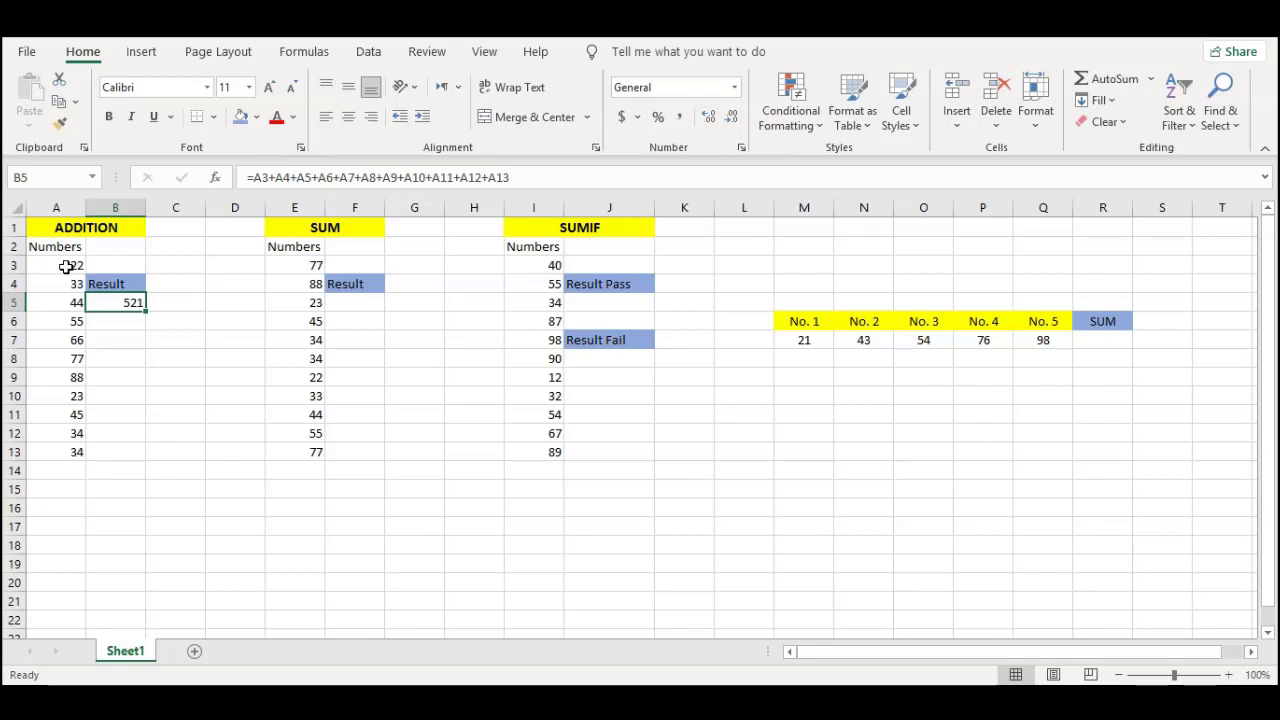
pyautogui.click(172, 341)
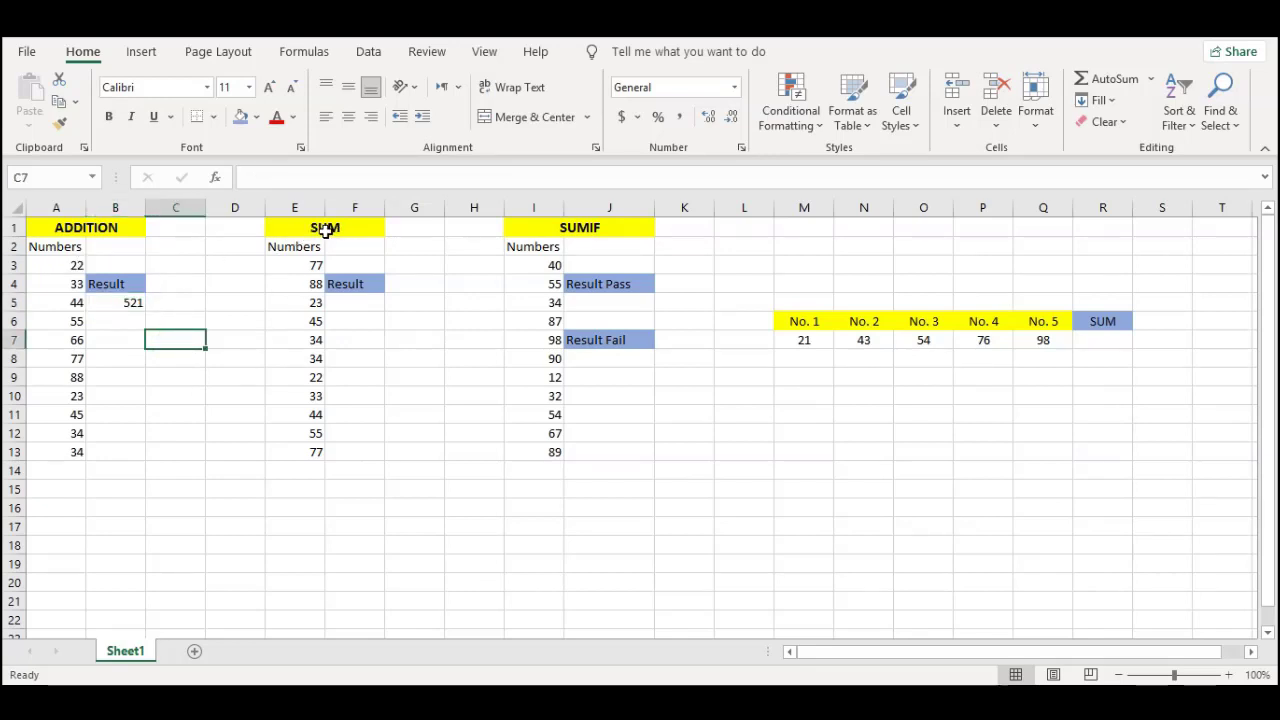
pyautogui.moveTo(309, 264); pyautogui.dragTo(310, 455)
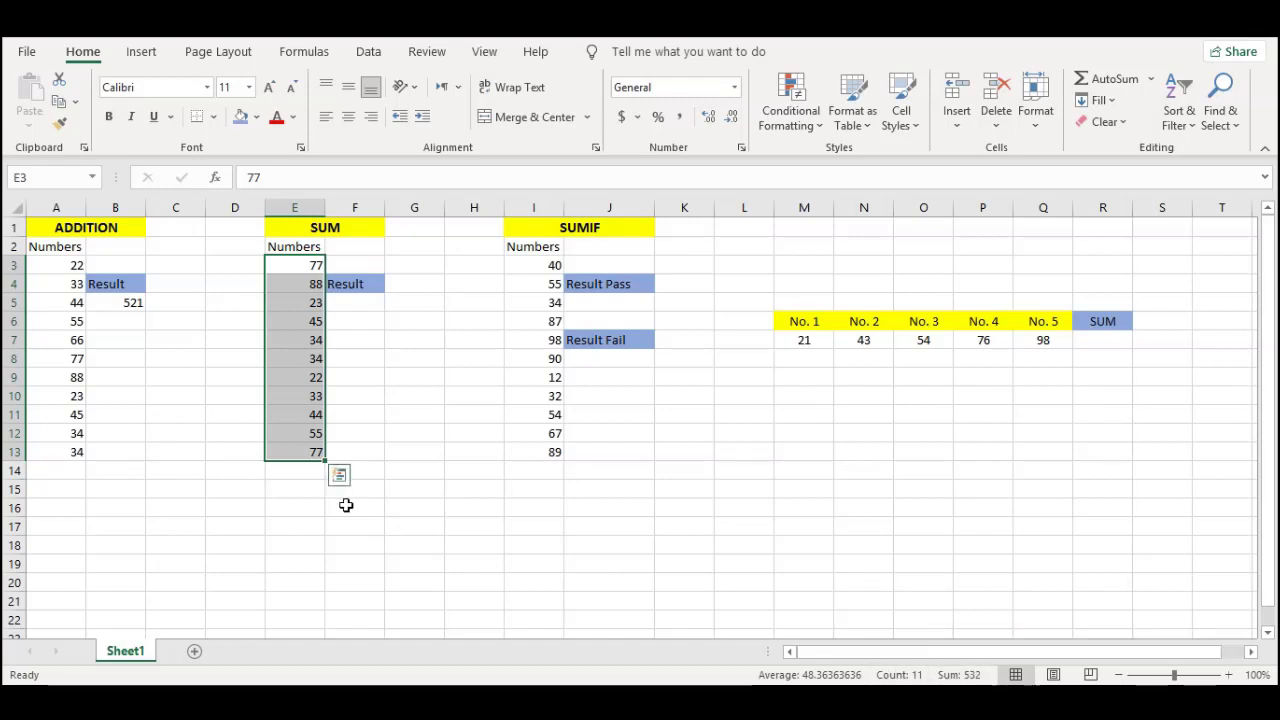
pyautogui.click(417, 505)
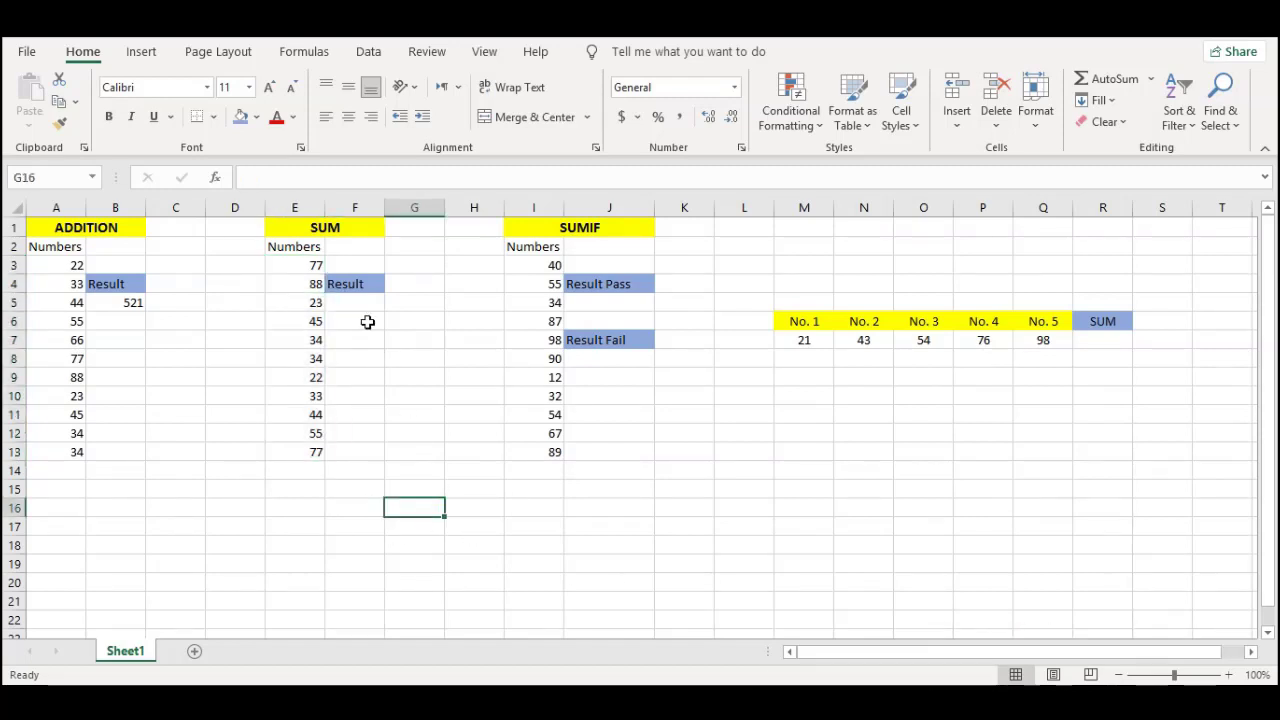
pyautogui.moveTo(305, 263); pyautogui.dragTo(314, 455)
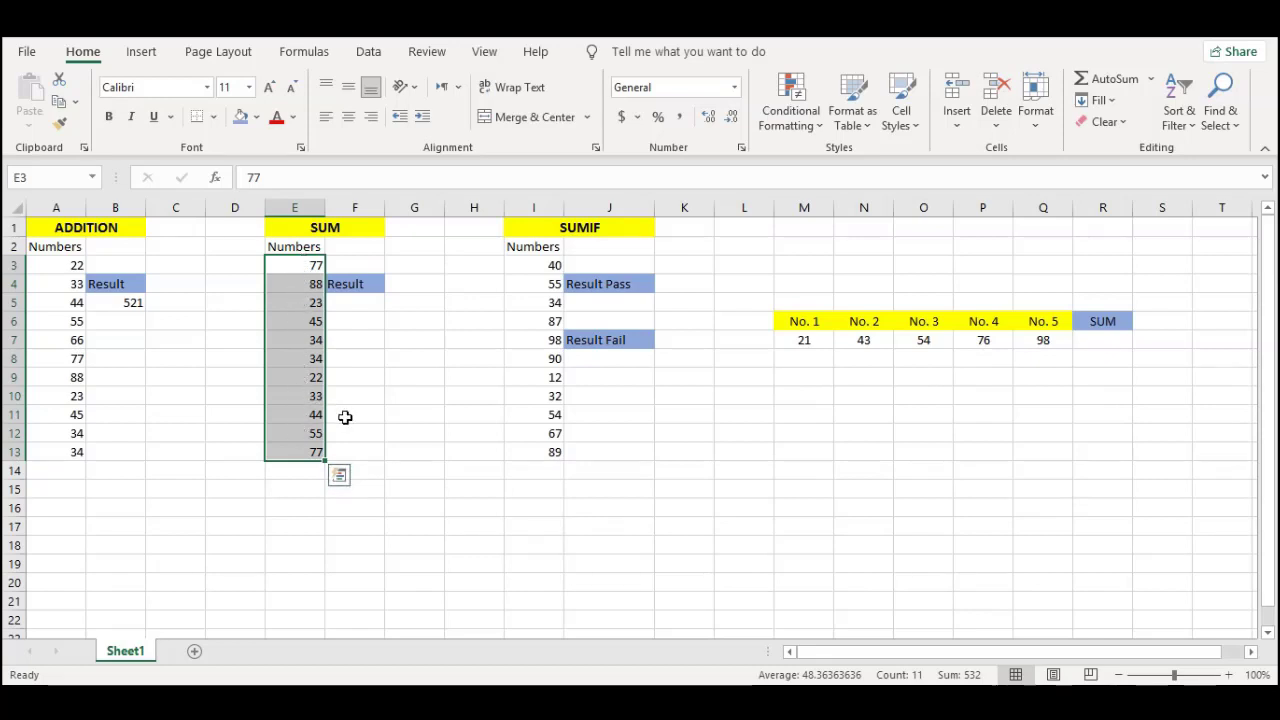
pyautogui.click(361, 411)
# - Total the numbers in E3:E13 in cell E14 with AutoSum
pyautogui.click(312, 469)
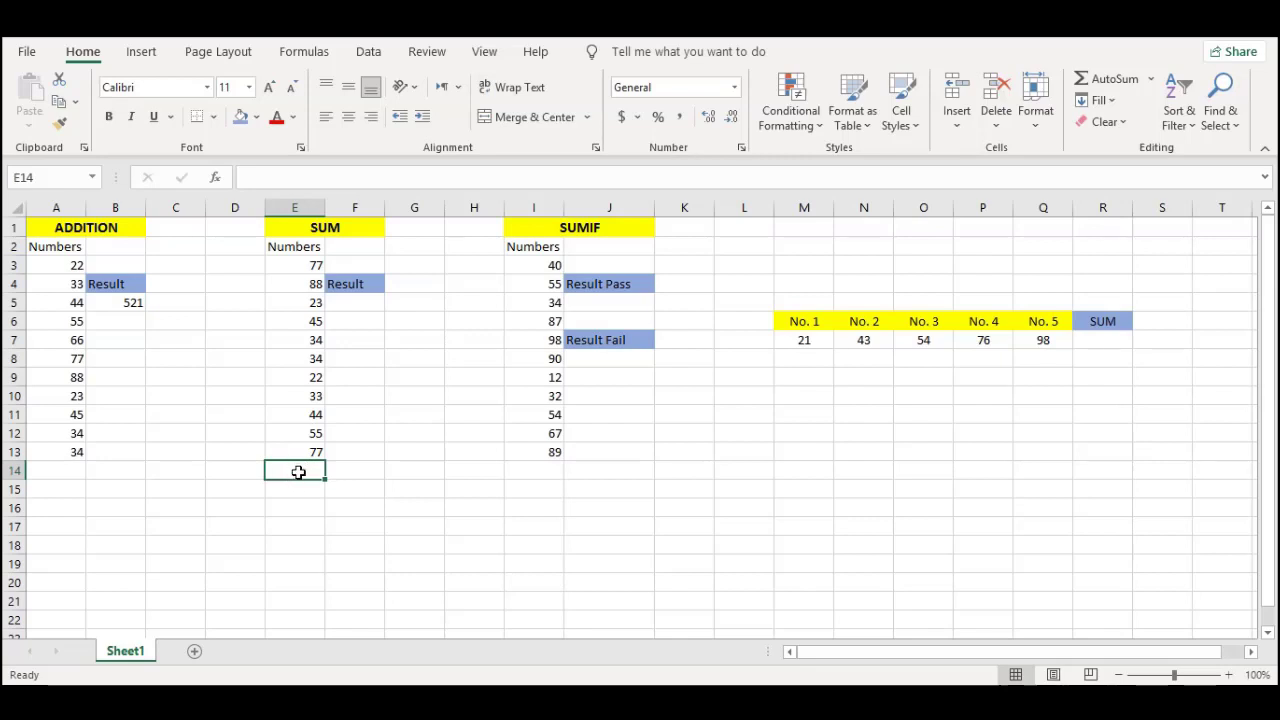
pyautogui.click(1104, 82)
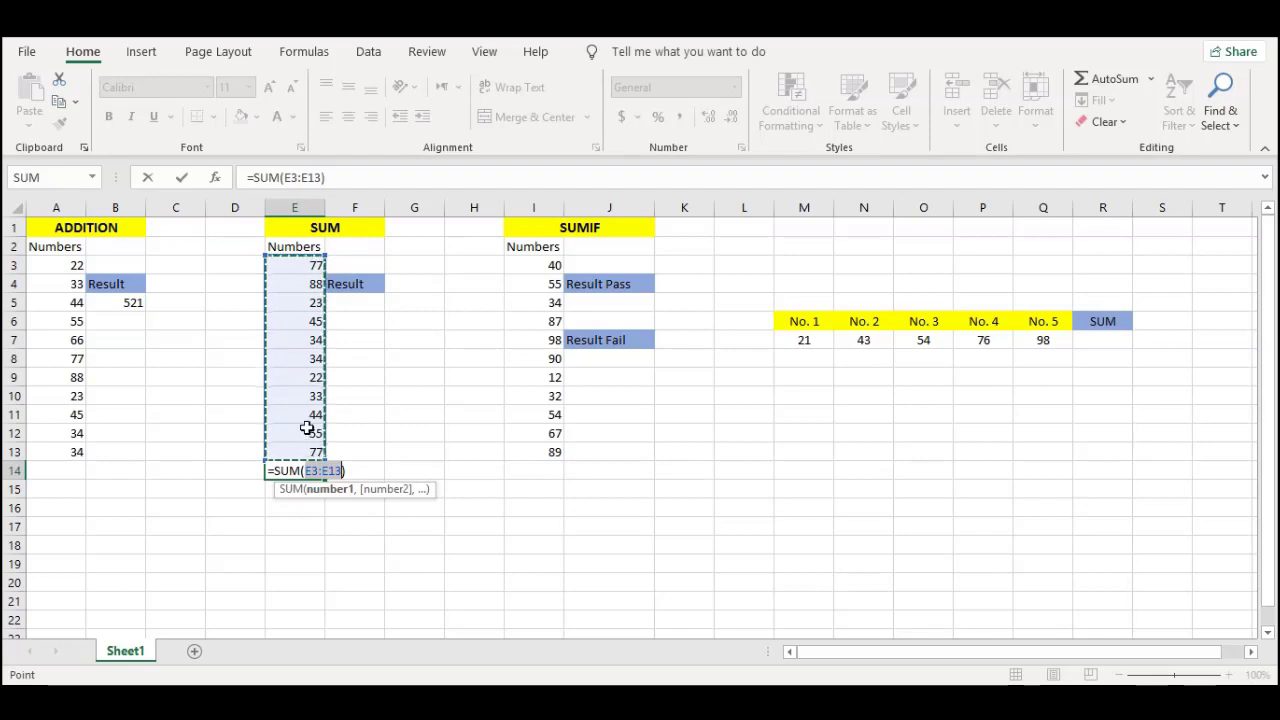
pyautogui.press('Return')
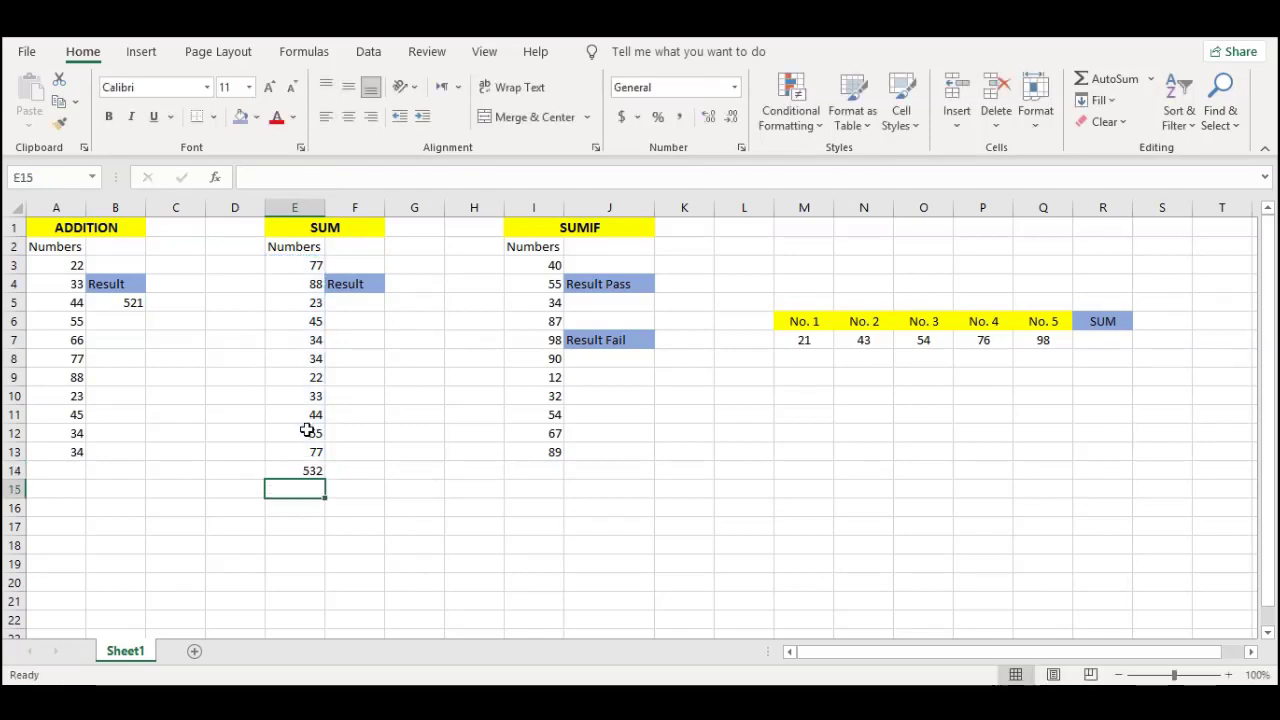
# - Delete the total from cell E14 below the SUM numbers
pyautogui.click(305, 471)
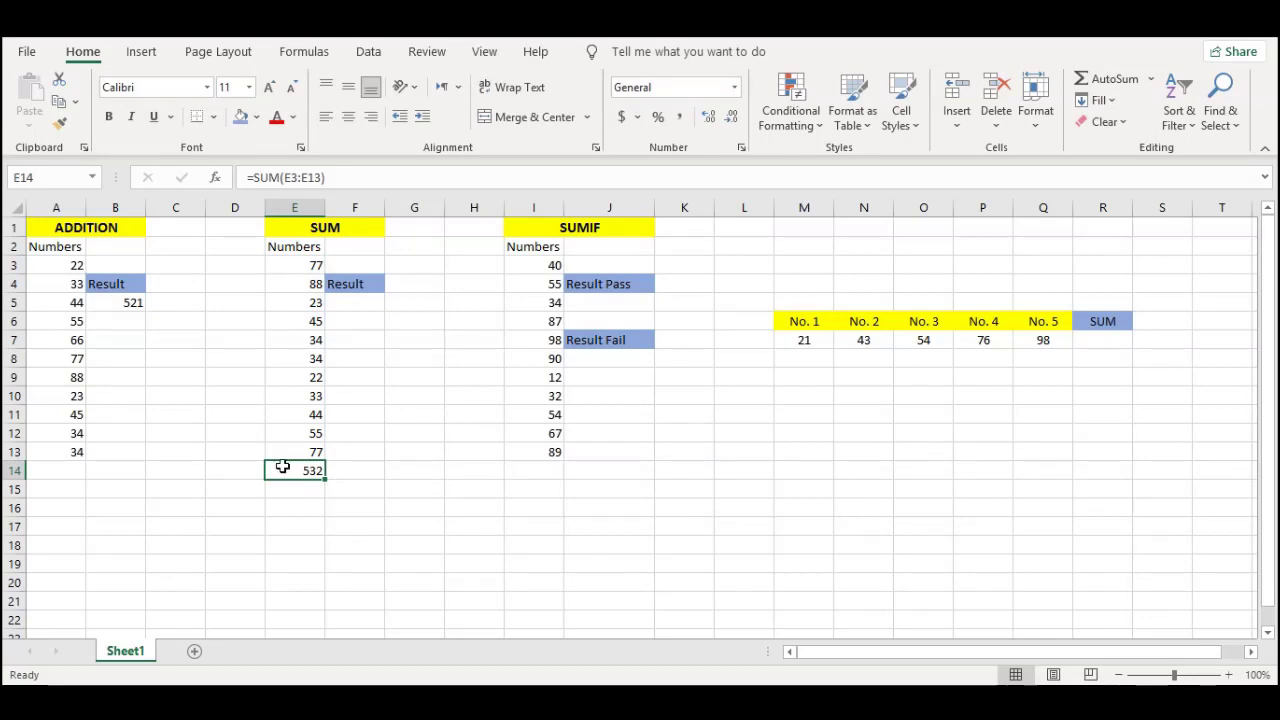
pyautogui.press('Delete')
pyautogui.click(313, 519)
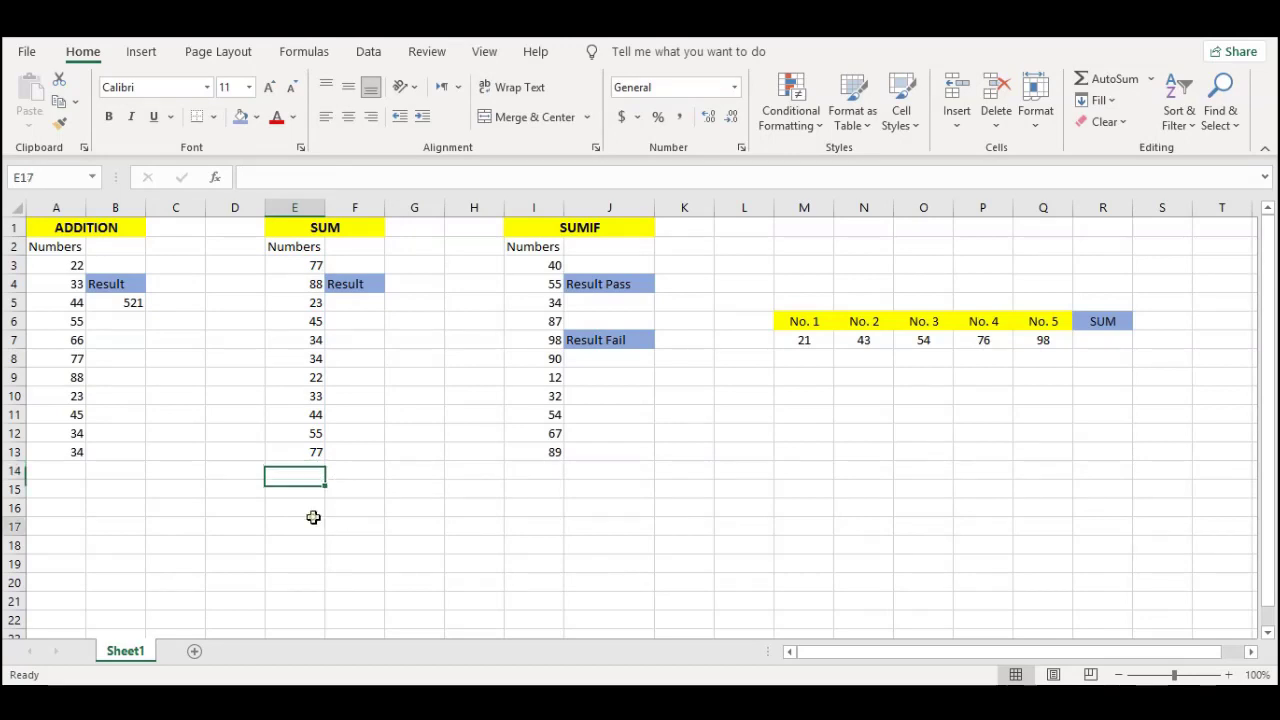
# - Insert =SUM(E3:E13) again in cell E14 and compare it with the range it covers
pyautogui.click(308, 473)
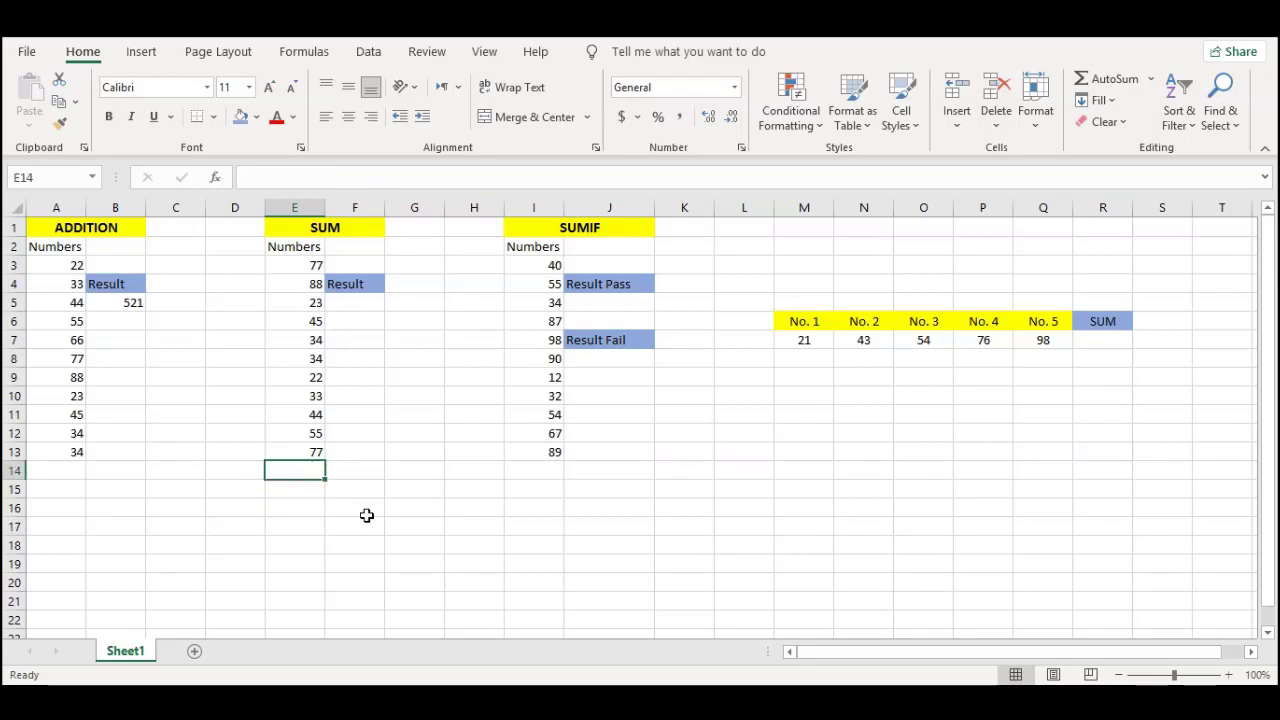
pyautogui.hotkey('alt', '=')
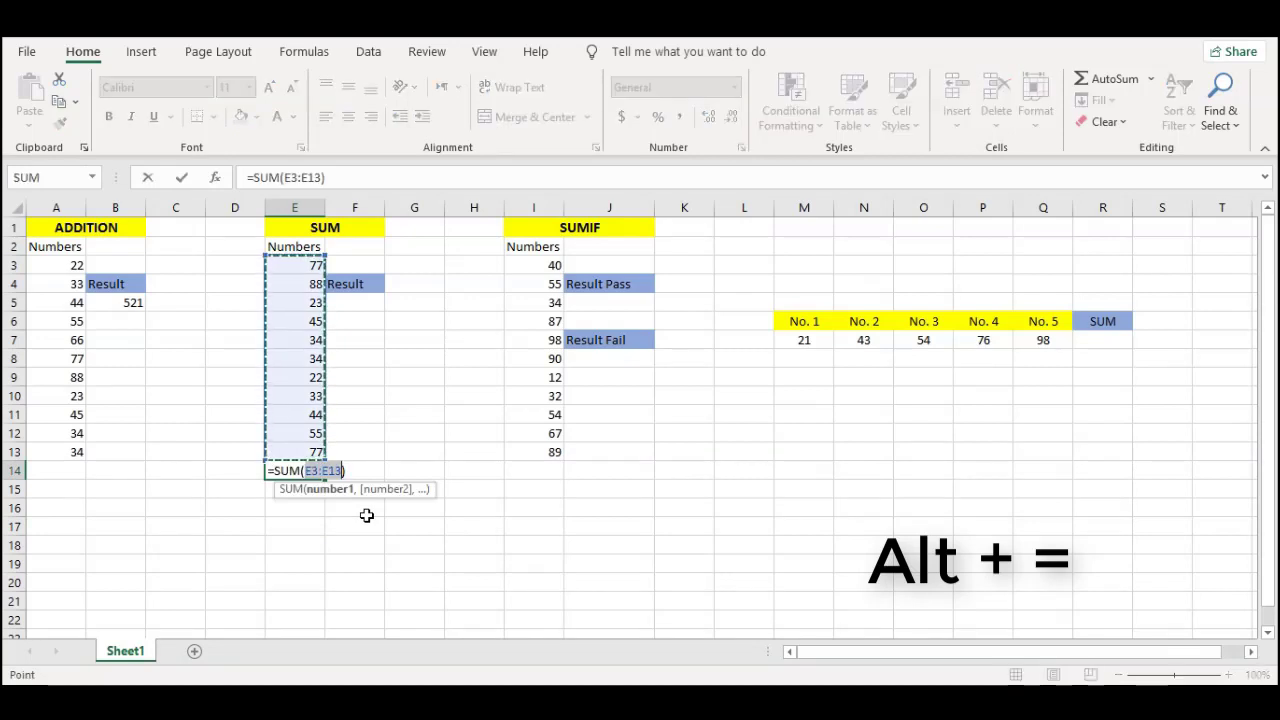
pyautogui.press('Return')
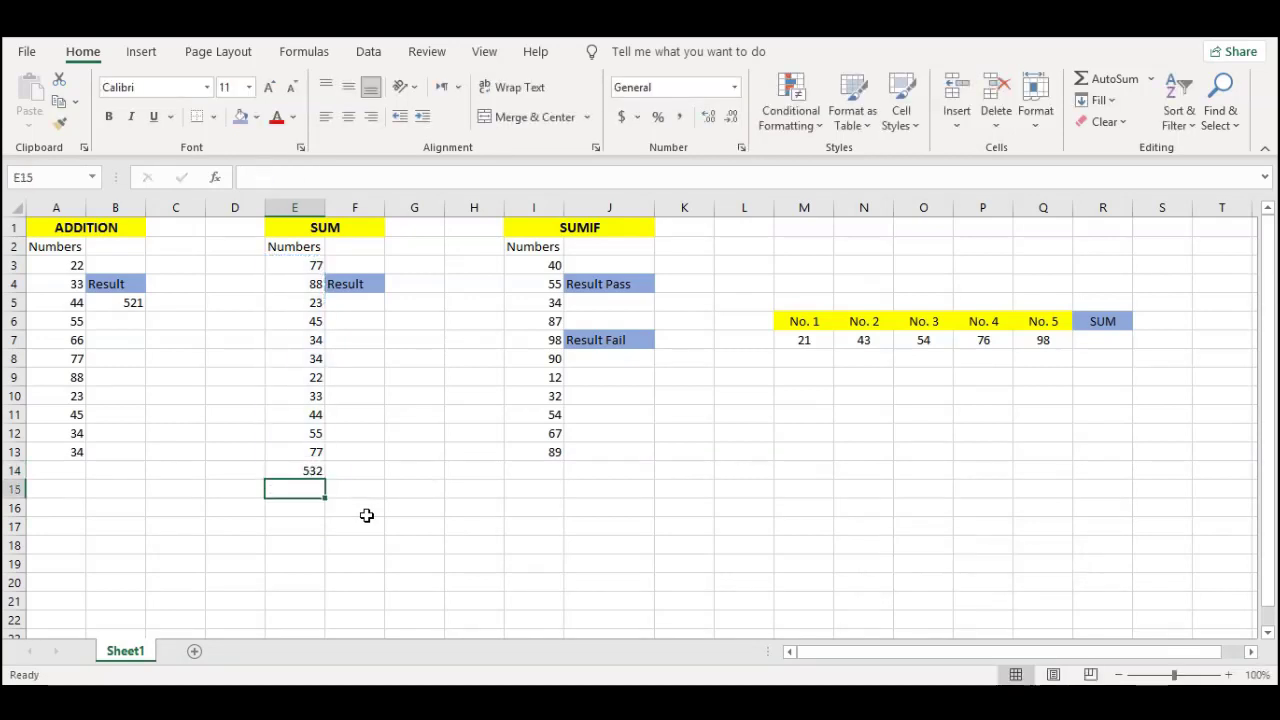
pyautogui.click(314, 471)
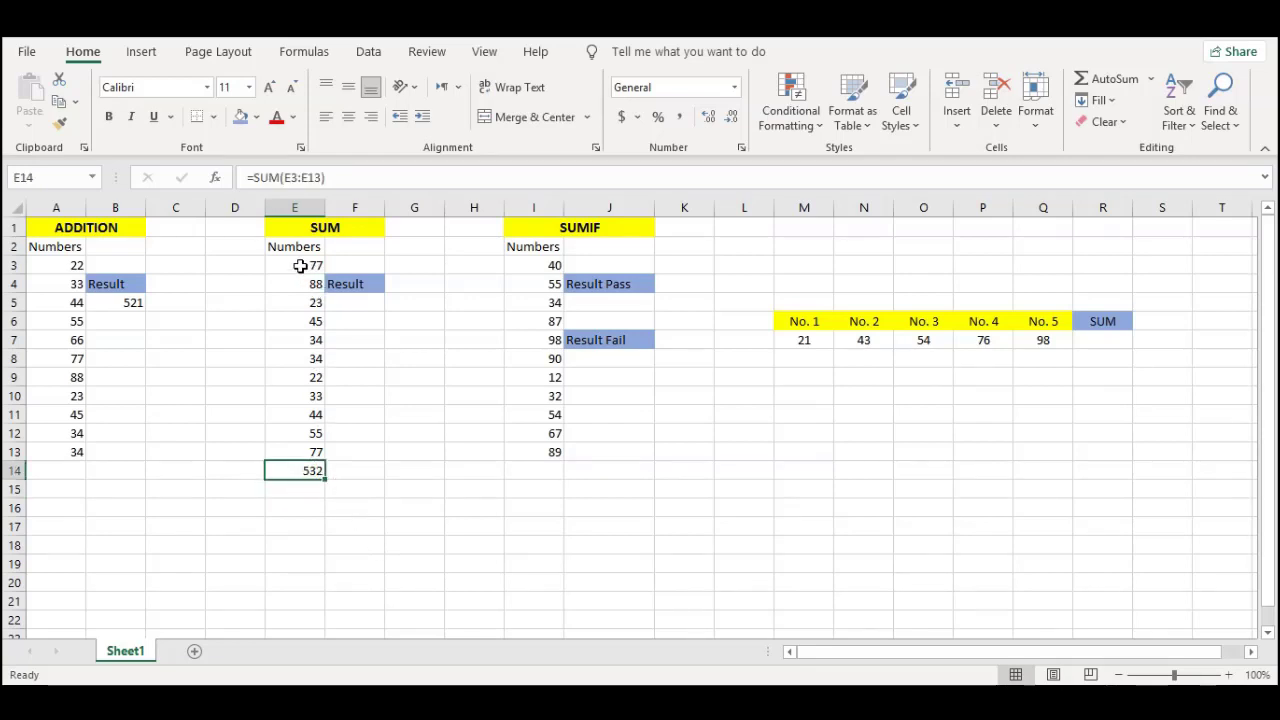
pyautogui.moveTo(300, 266); pyautogui.dragTo(309, 450)
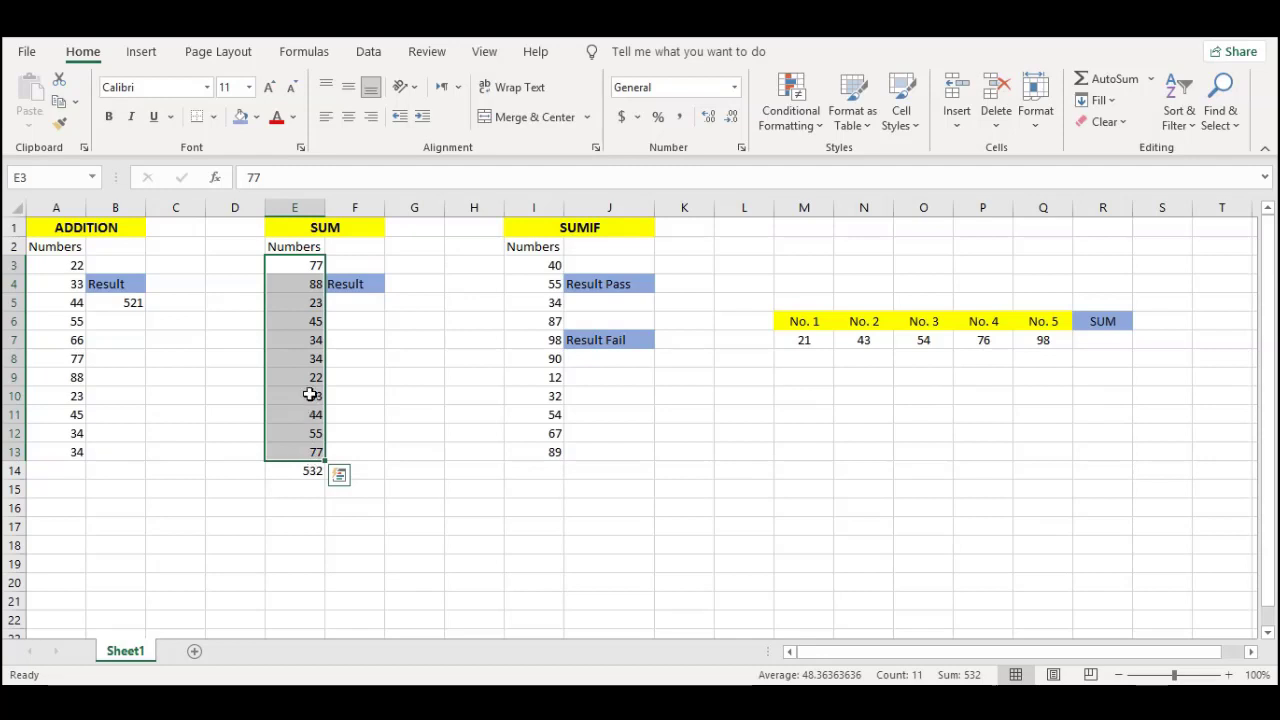
pyautogui.click(306, 471)
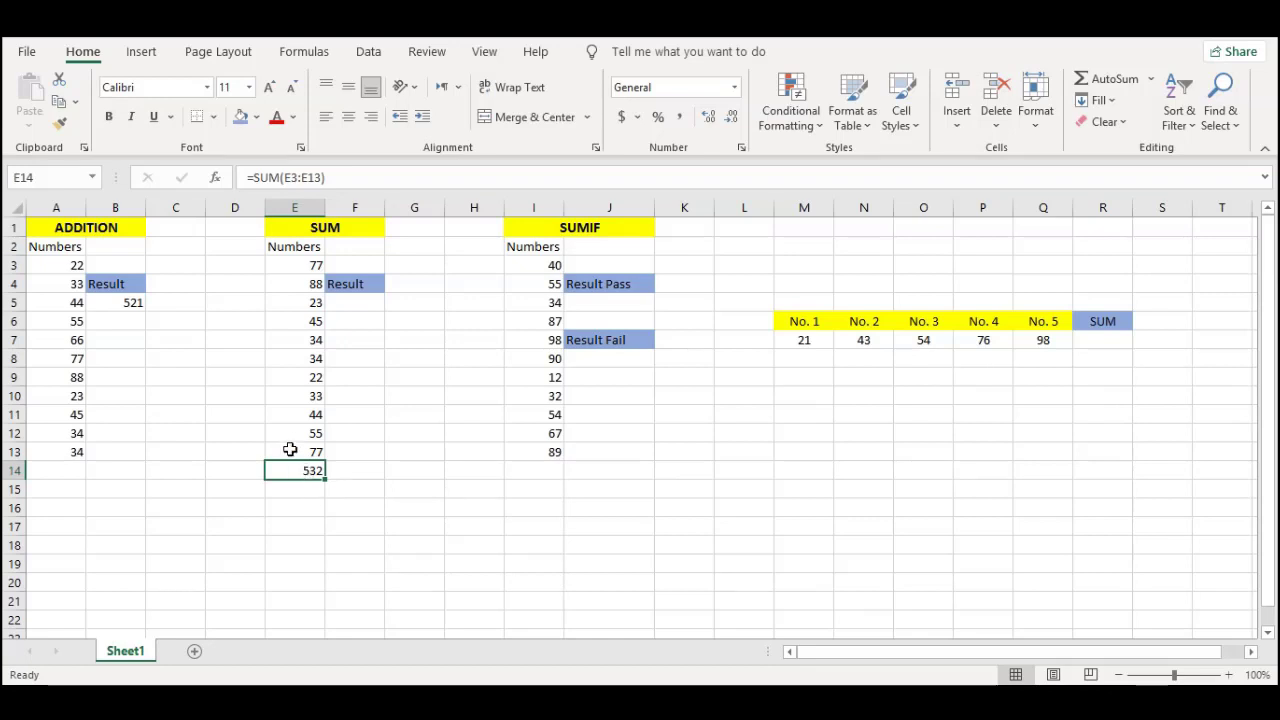
# - Clear the number in cell E9 and check the updated total in E14
pyautogui.click(301, 376)
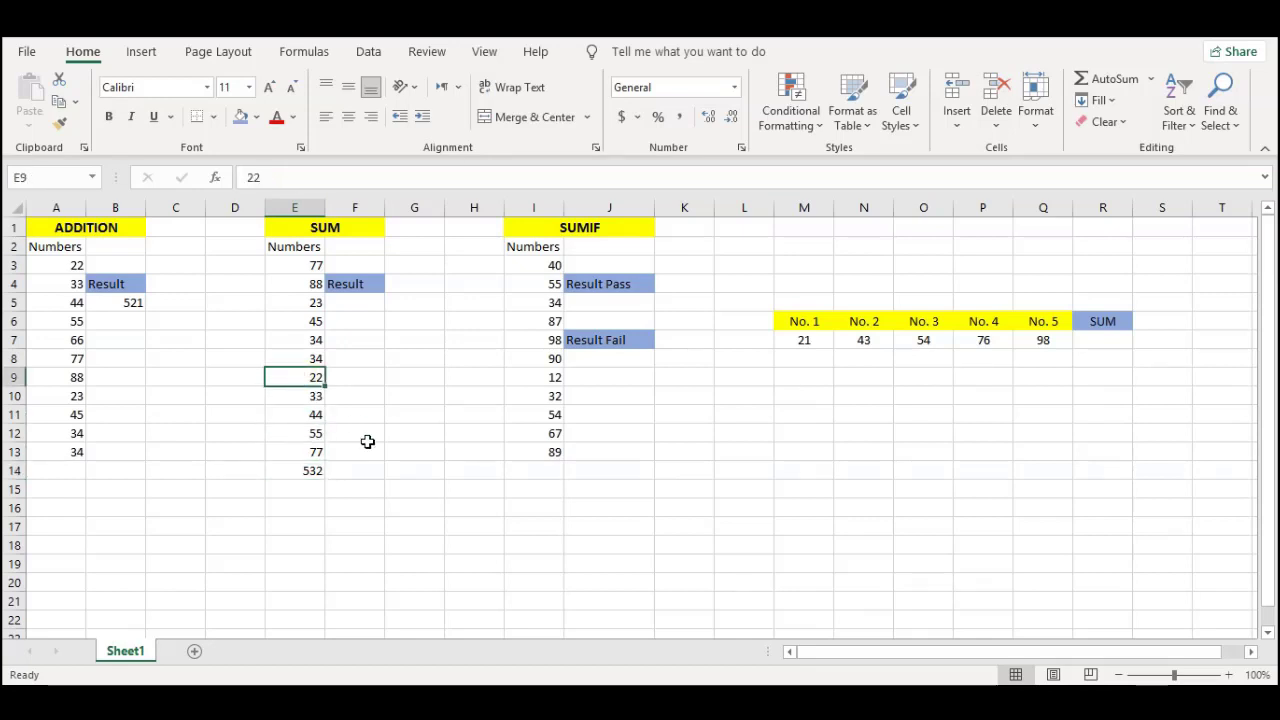
pyautogui.press('Delete')
pyautogui.click(334, 489)
pyautogui.click(315, 471)
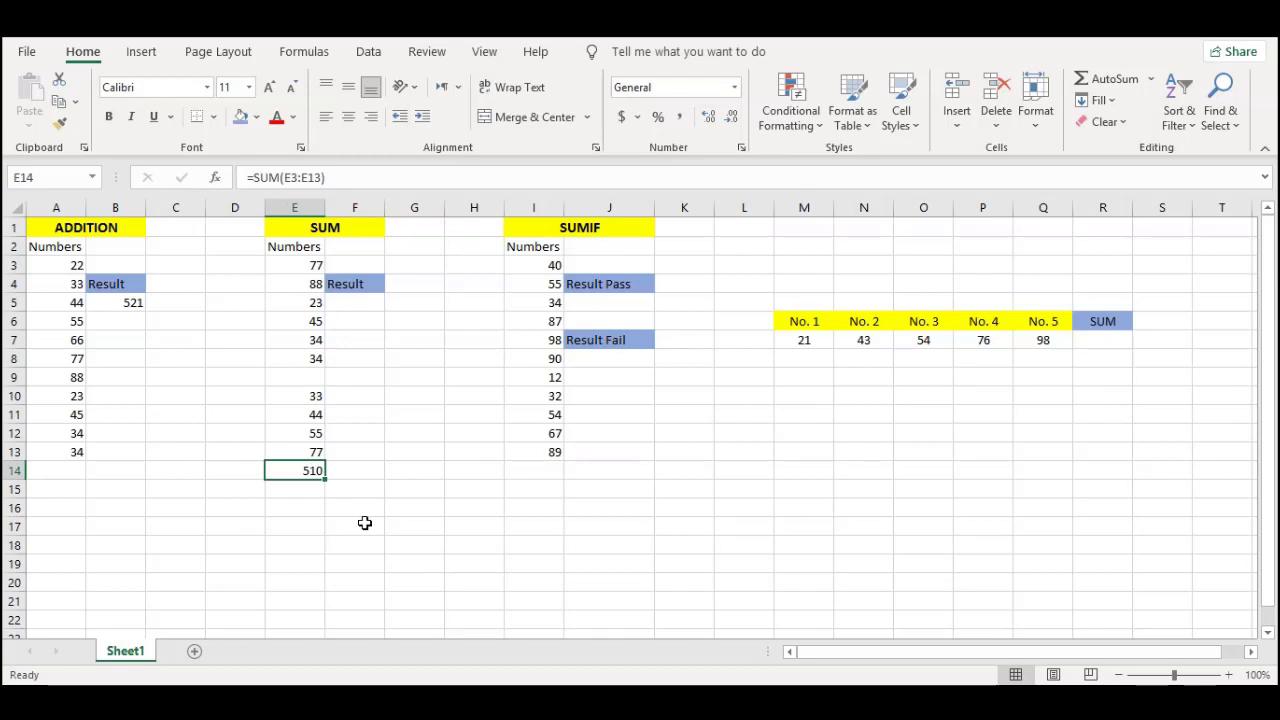
# - Clear the total from cell E14, then try AutoSum there and discard the proposed formula
pyautogui.press('Delete')
pyautogui.hotkey('alt', '=')
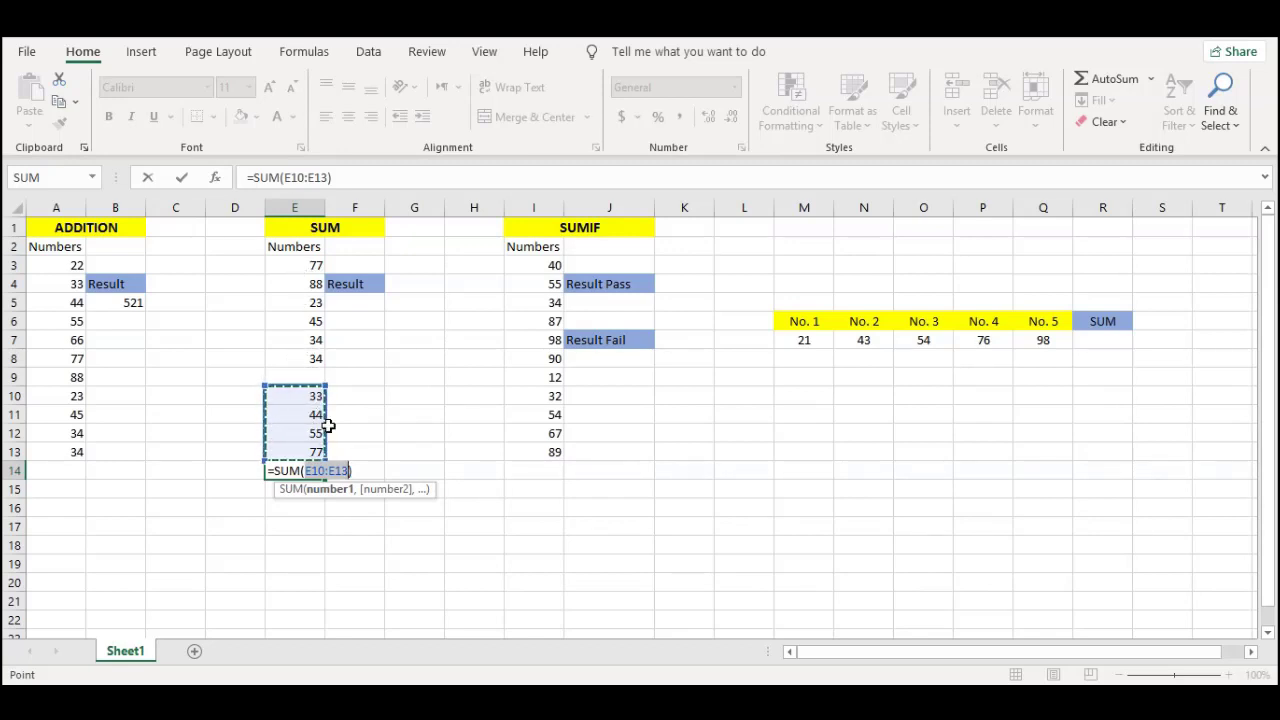
pyautogui.press('Escape')
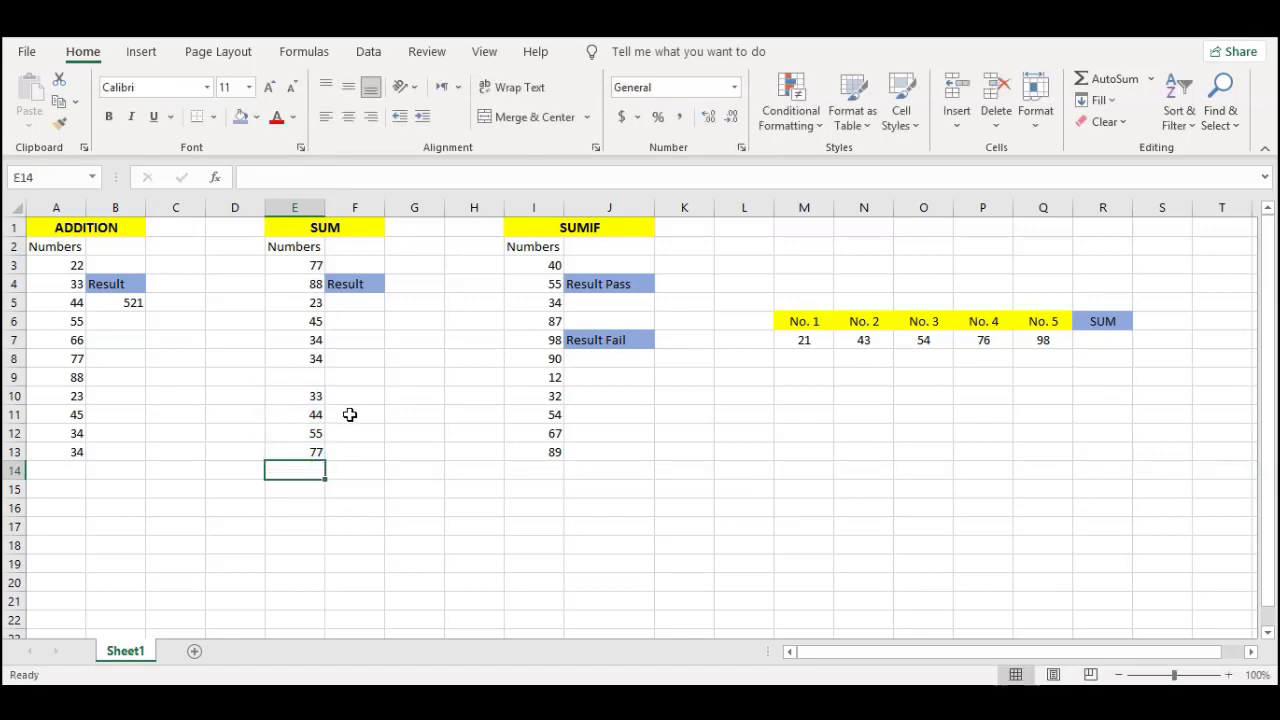
# - Enter 22 in the empty cell E9 of the SUM numbers
pyautogui.click(301, 373)
pyautogui.write('22')
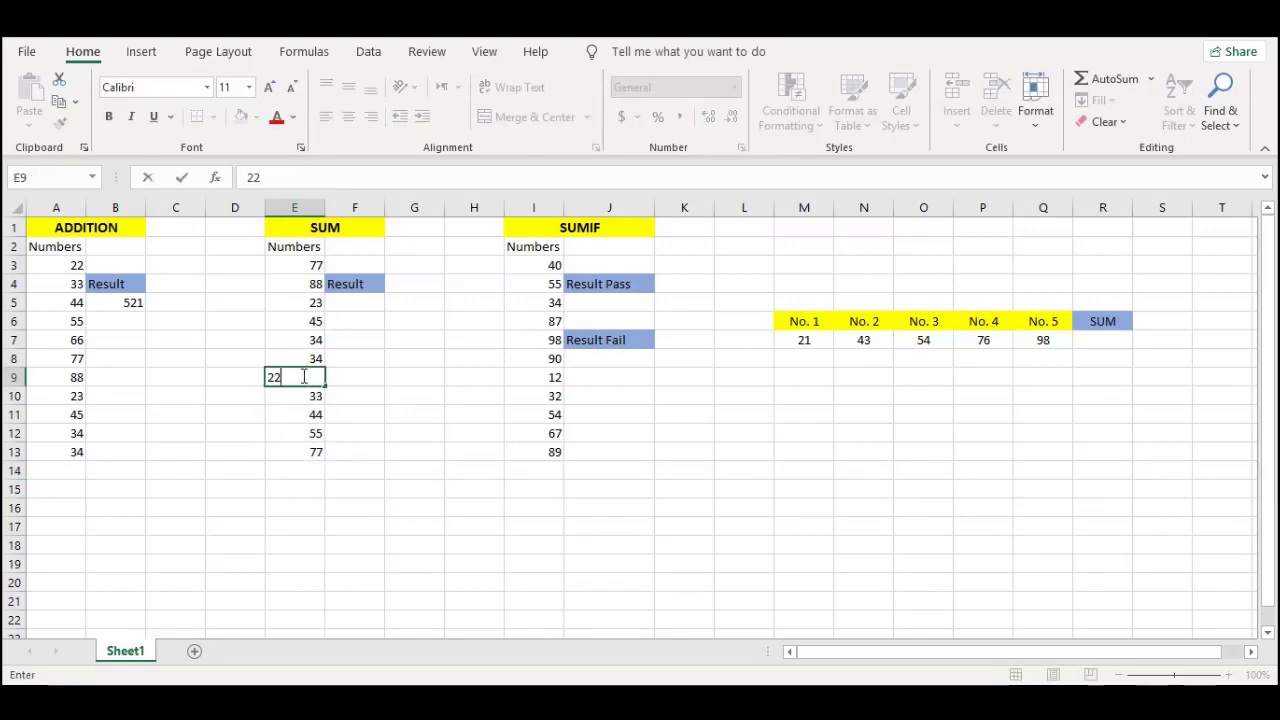
pyautogui.click(329, 451)
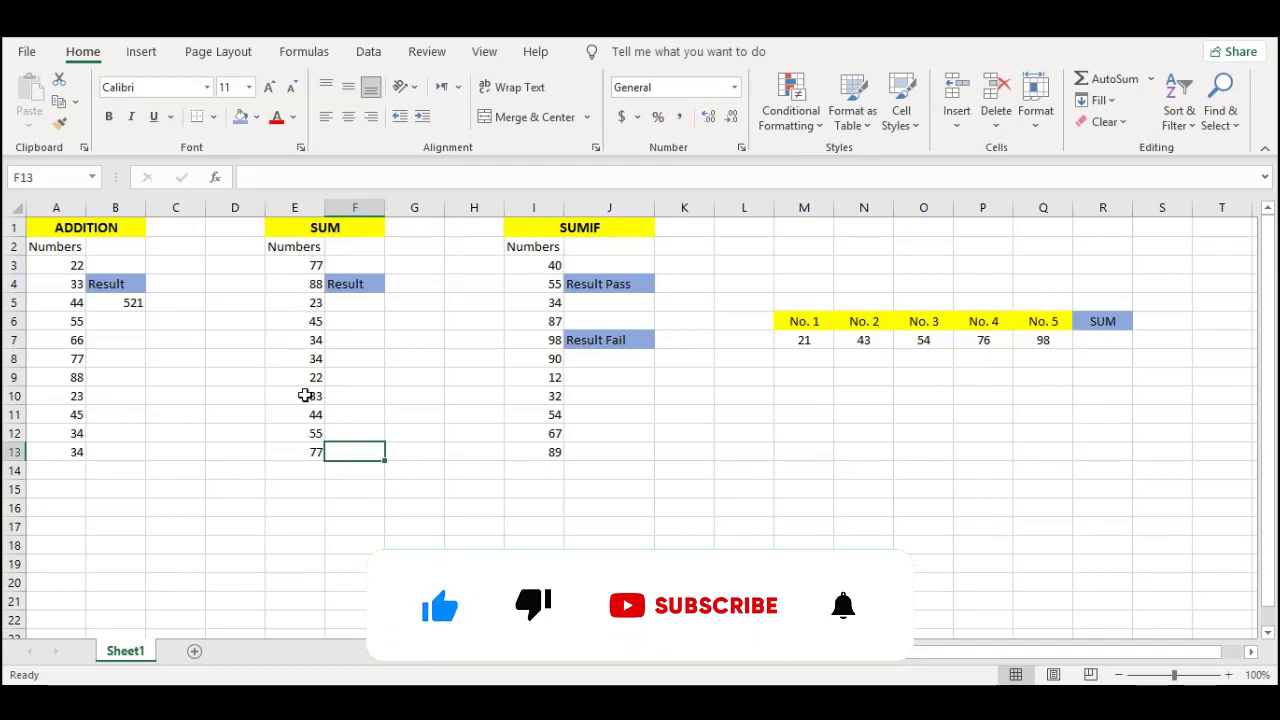
pyautogui.click(1004, 505)
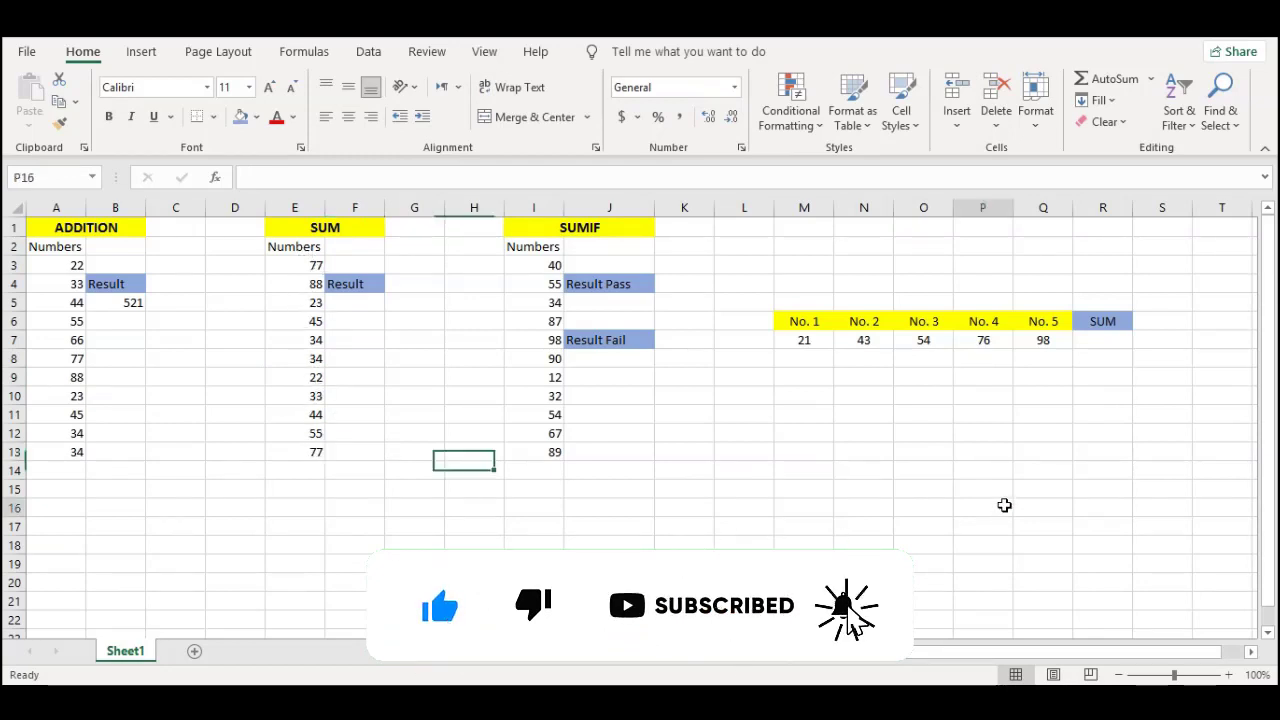
pyautogui.click(861, 249)
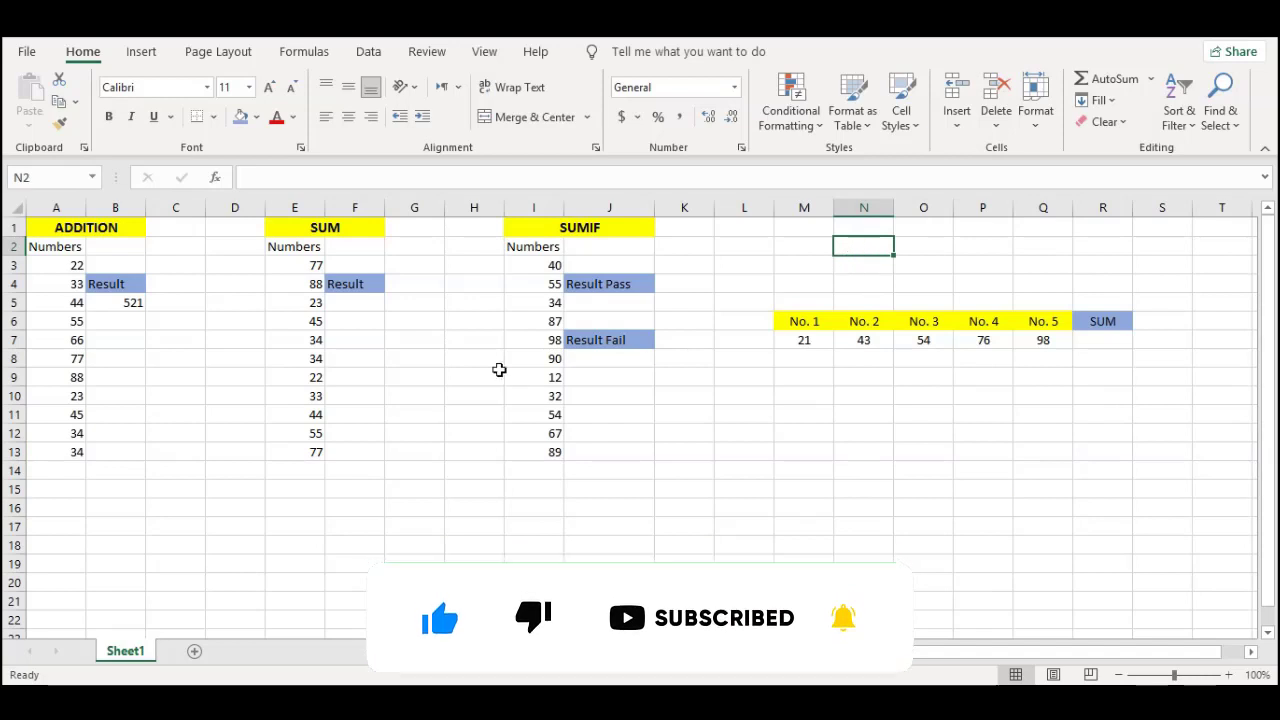
pyautogui.click(499, 370)
pyautogui.click(474, 537)
# - Enter =SUM(E3,E4,E5,E6,E7,E8,E9,E10,E11,E12,E13) in cell F5, listing each number's cell separately, and review the formula
pyautogui.click(343, 300)
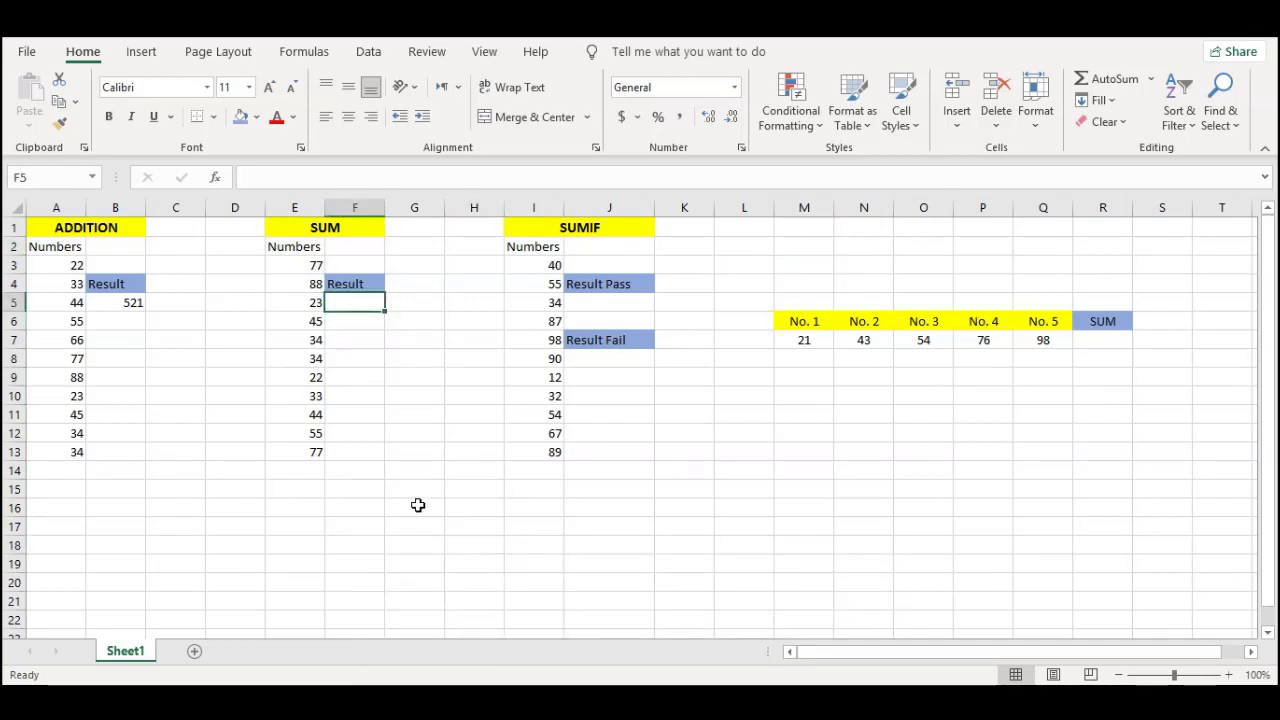
pyautogui.write('=')
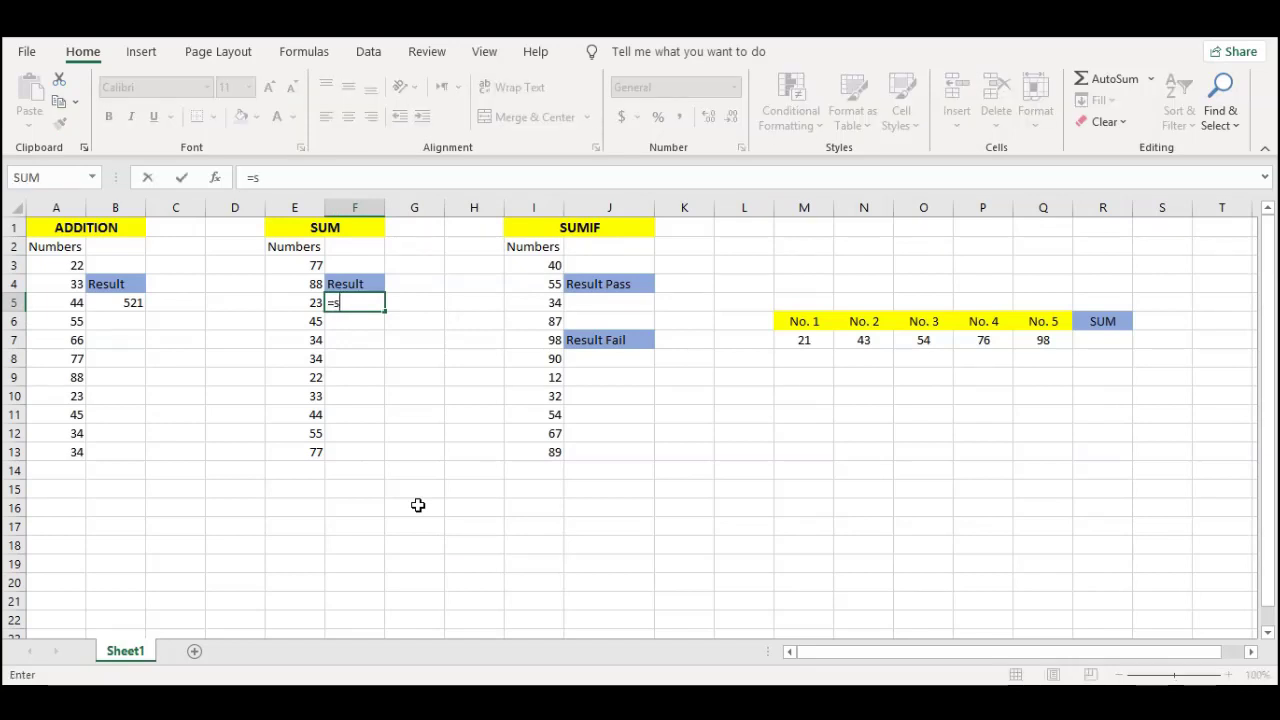
pyautogui.write('sum')
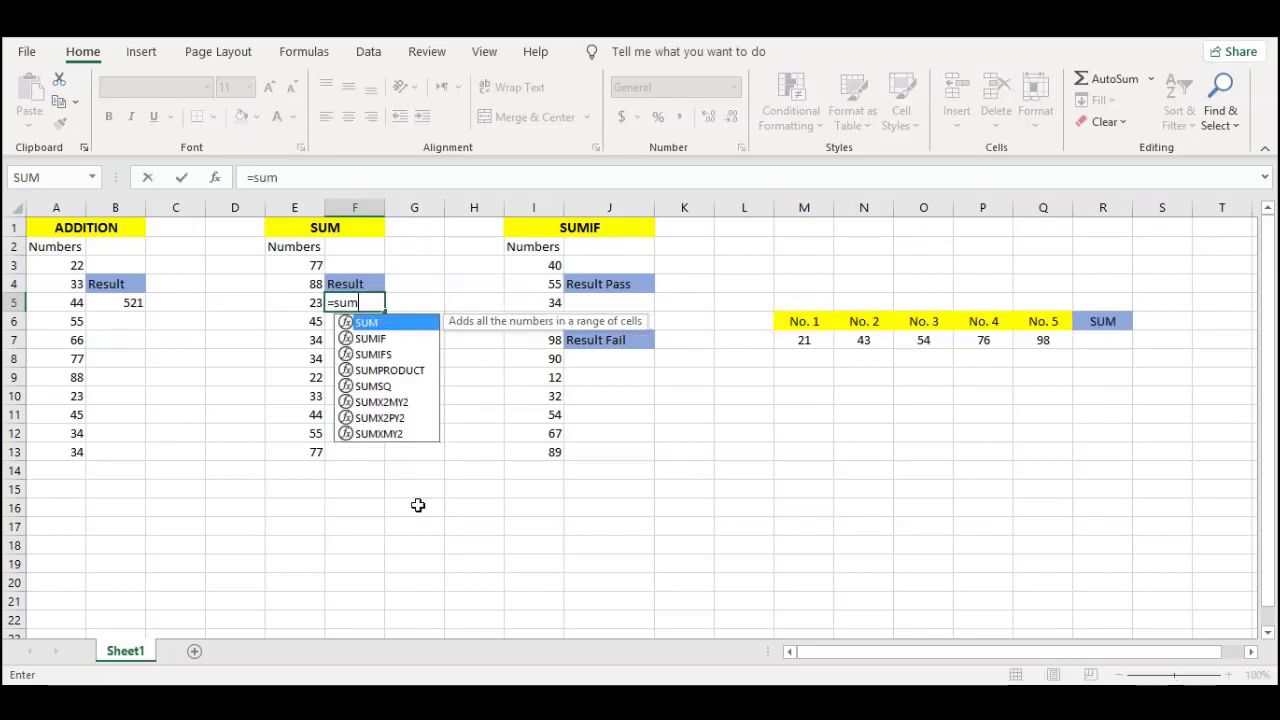
pyautogui.press('Tab')
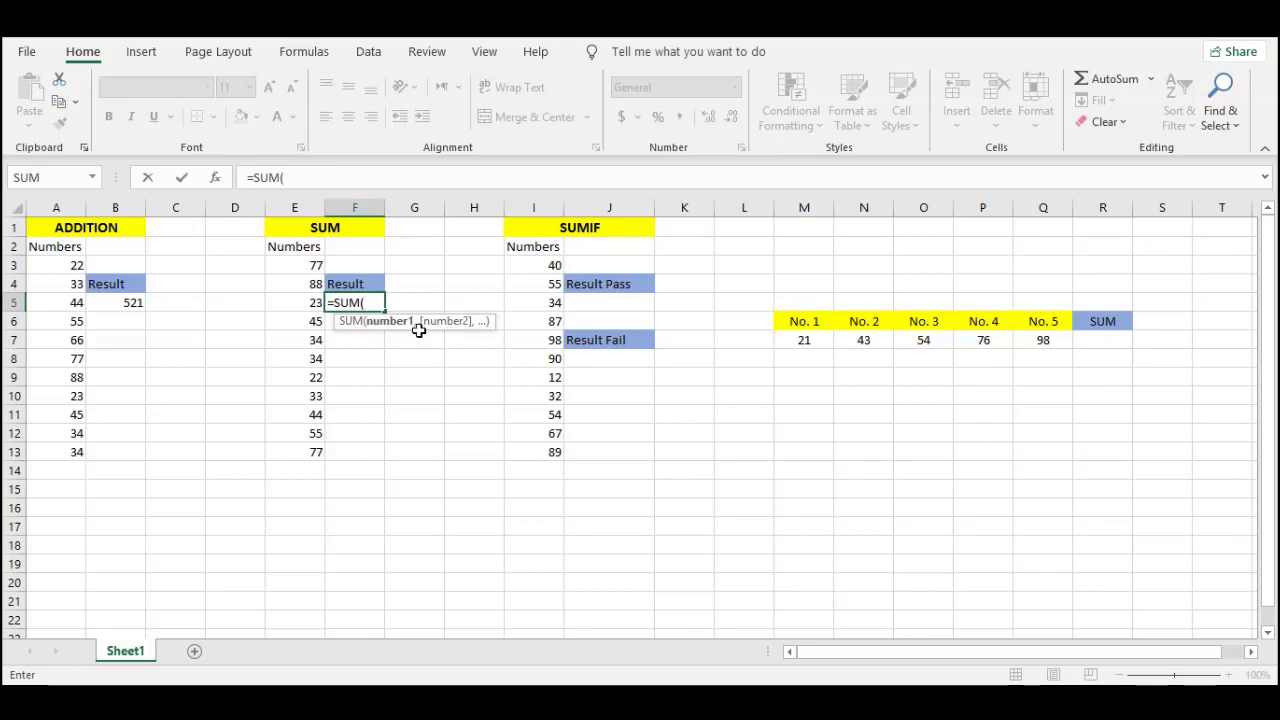
pyautogui.click(307, 267)
pyautogui.write(',')
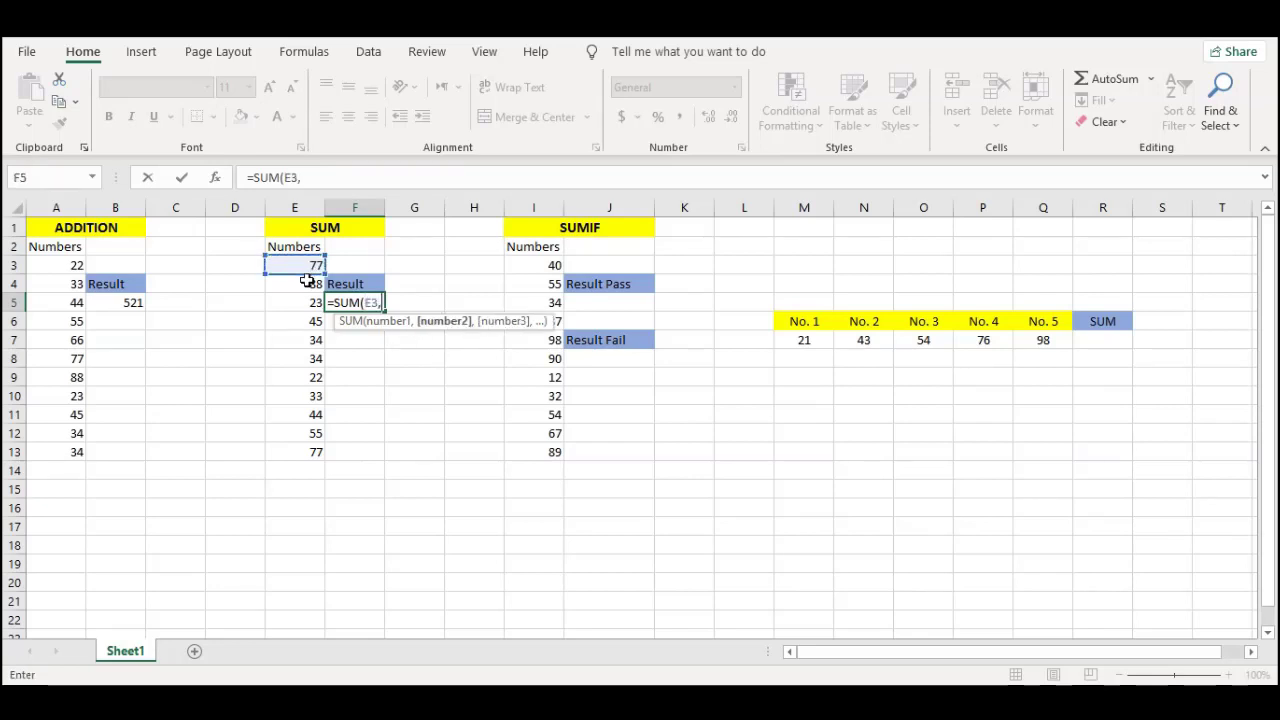
pyautogui.click(307, 284)
pyautogui.write(',')
pyautogui.click(309, 302)
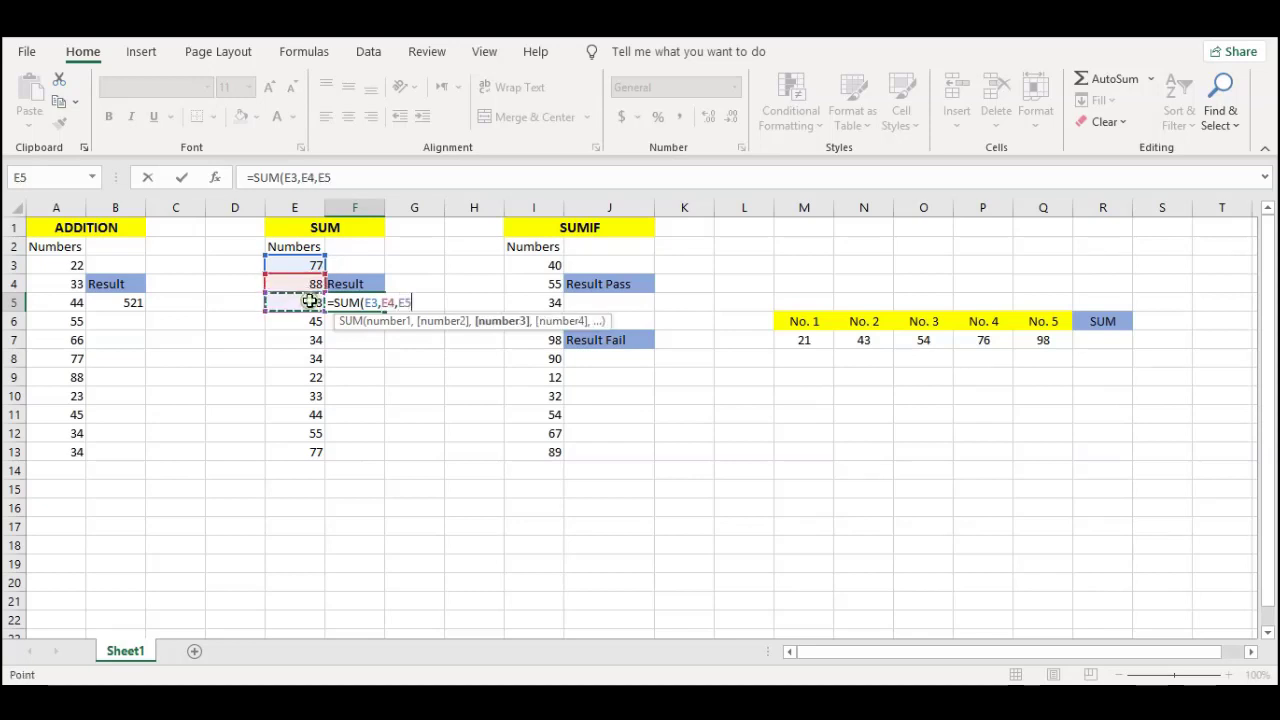
pyautogui.write(',')
pyautogui.click(309, 321)
pyautogui.write(',')
pyautogui.click(310, 340)
pyautogui.write(',')
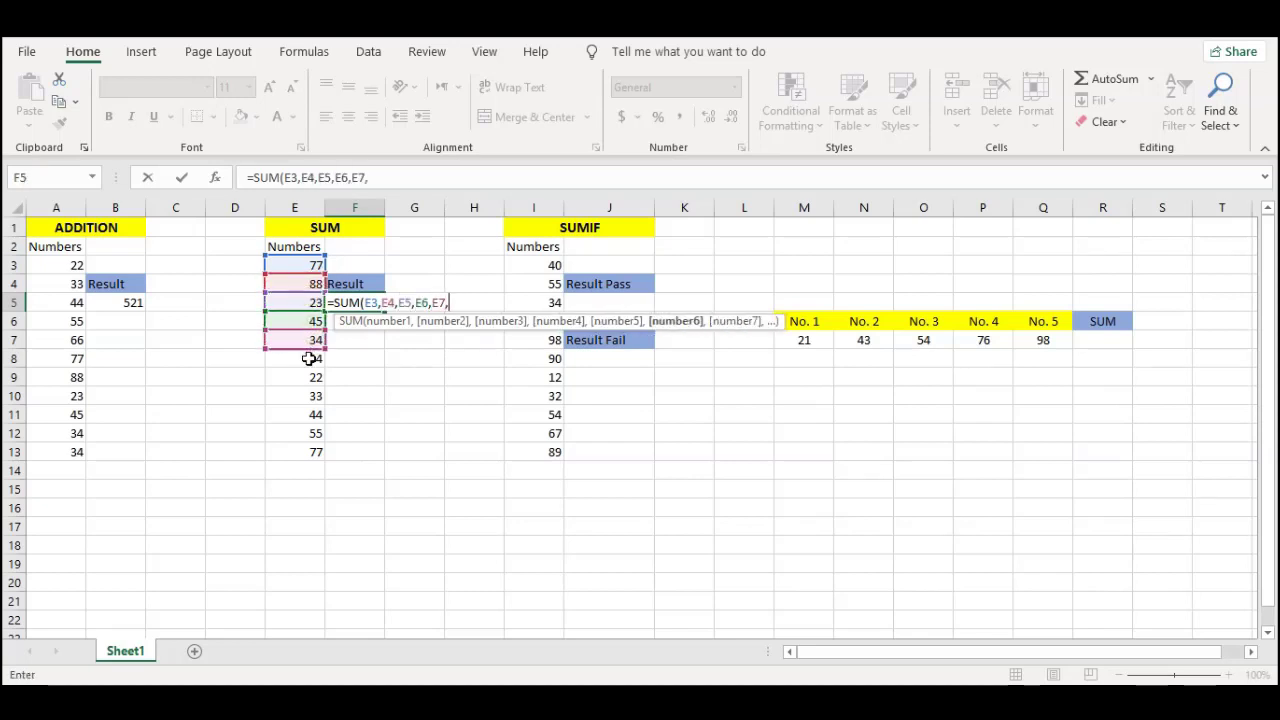
pyautogui.click(309, 359)
pyautogui.write(',')
pyautogui.click(313, 380)
pyautogui.write(',')
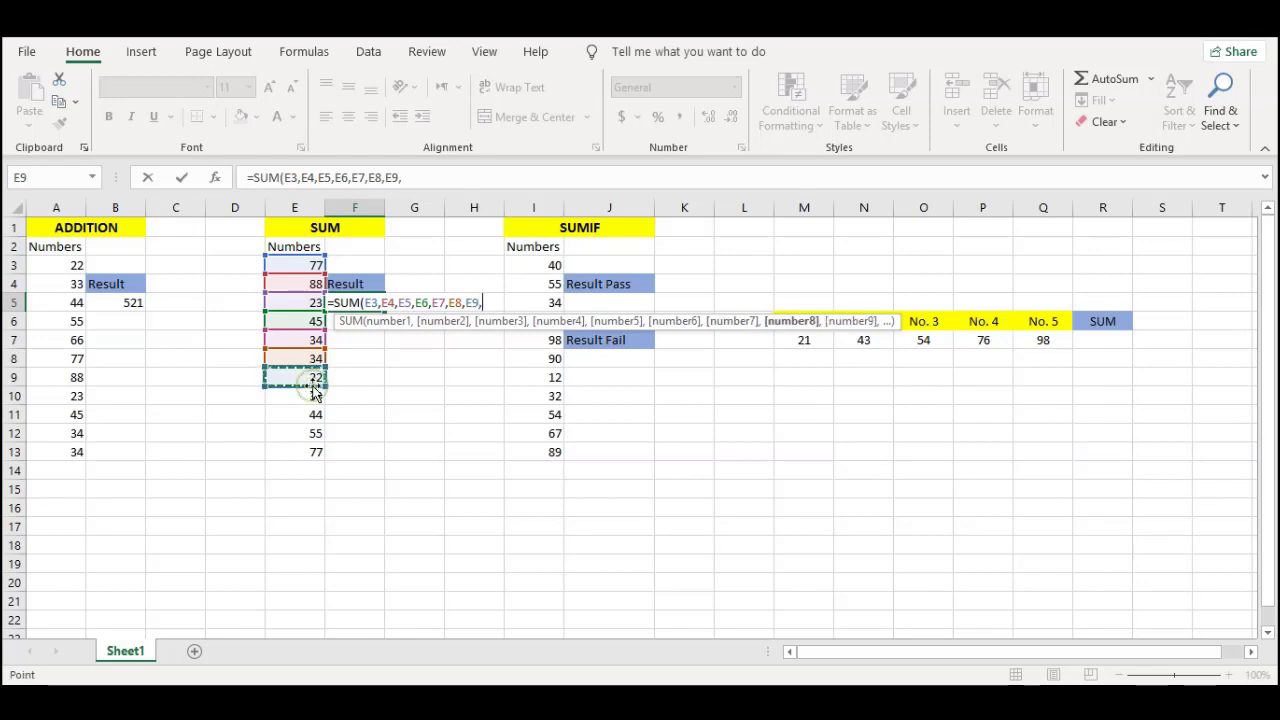
pyautogui.click(316, 397)
pyautogui.write(',')
pyautogui.click(316, 418)
pyautogui.write(',')
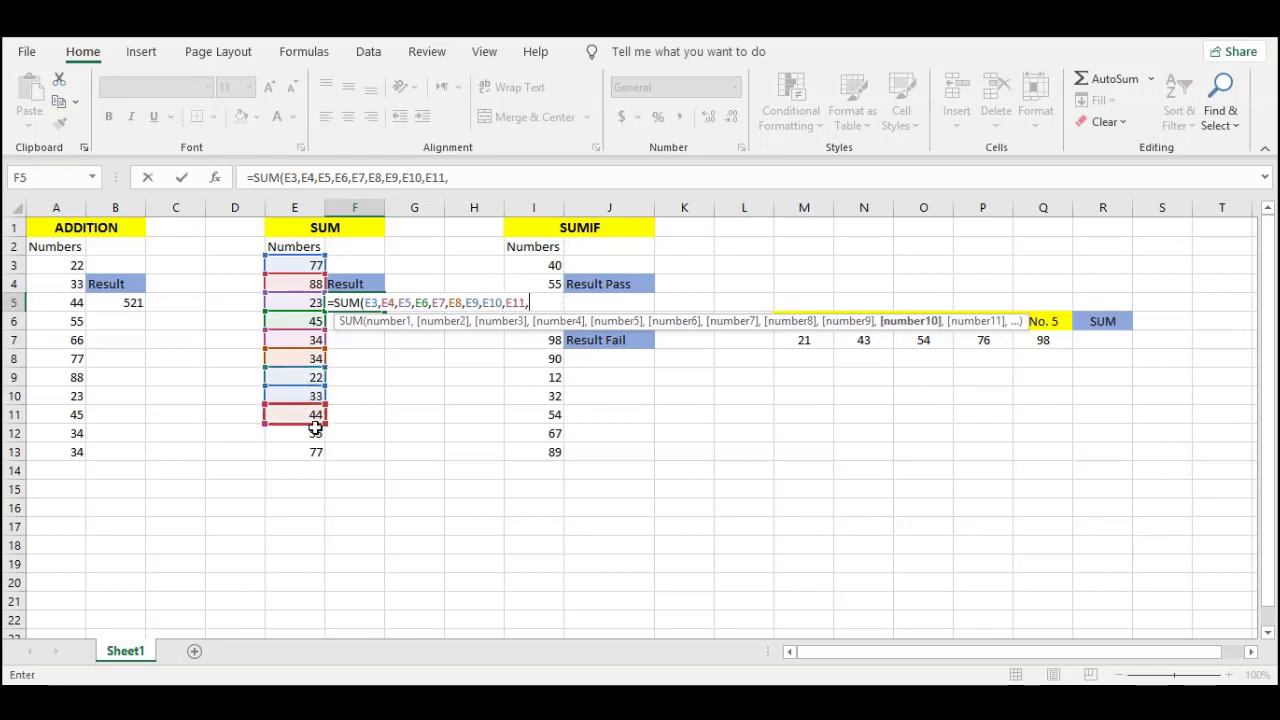
pyautogui.click(314, 434)
pyautogui.write(',')
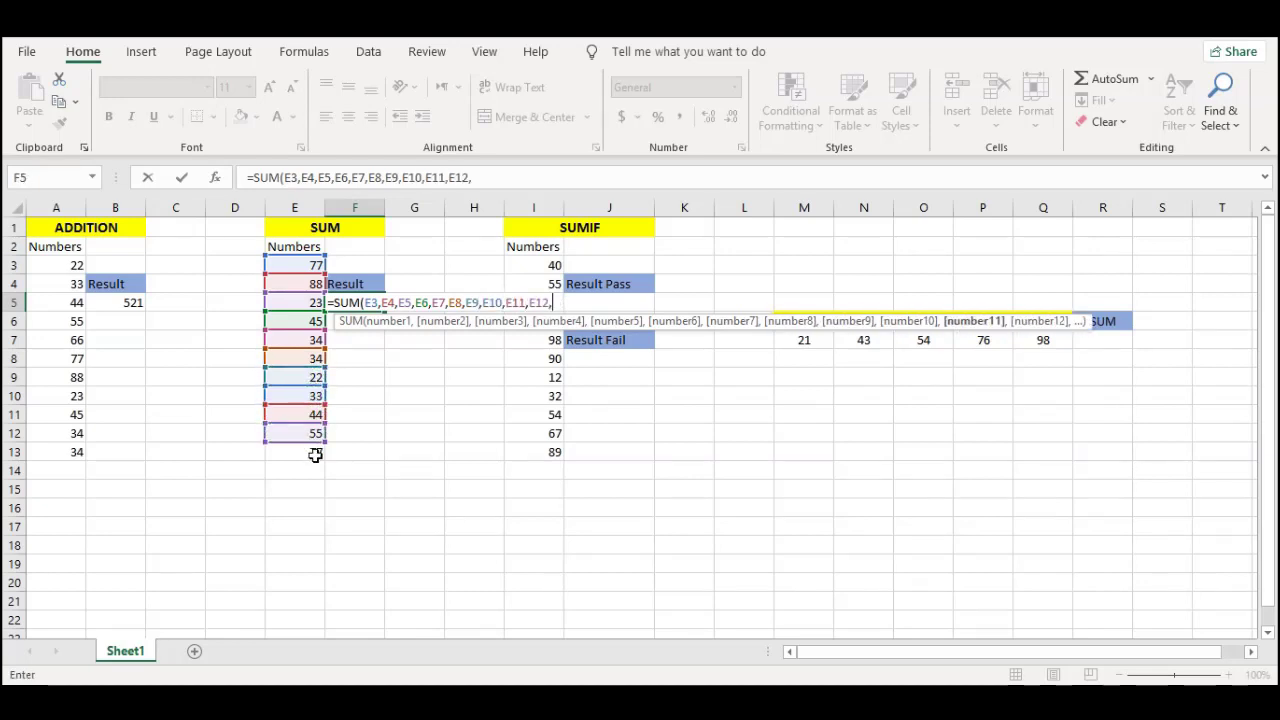
pyautogui.click(315, 455)
pyautogui.press('Return')
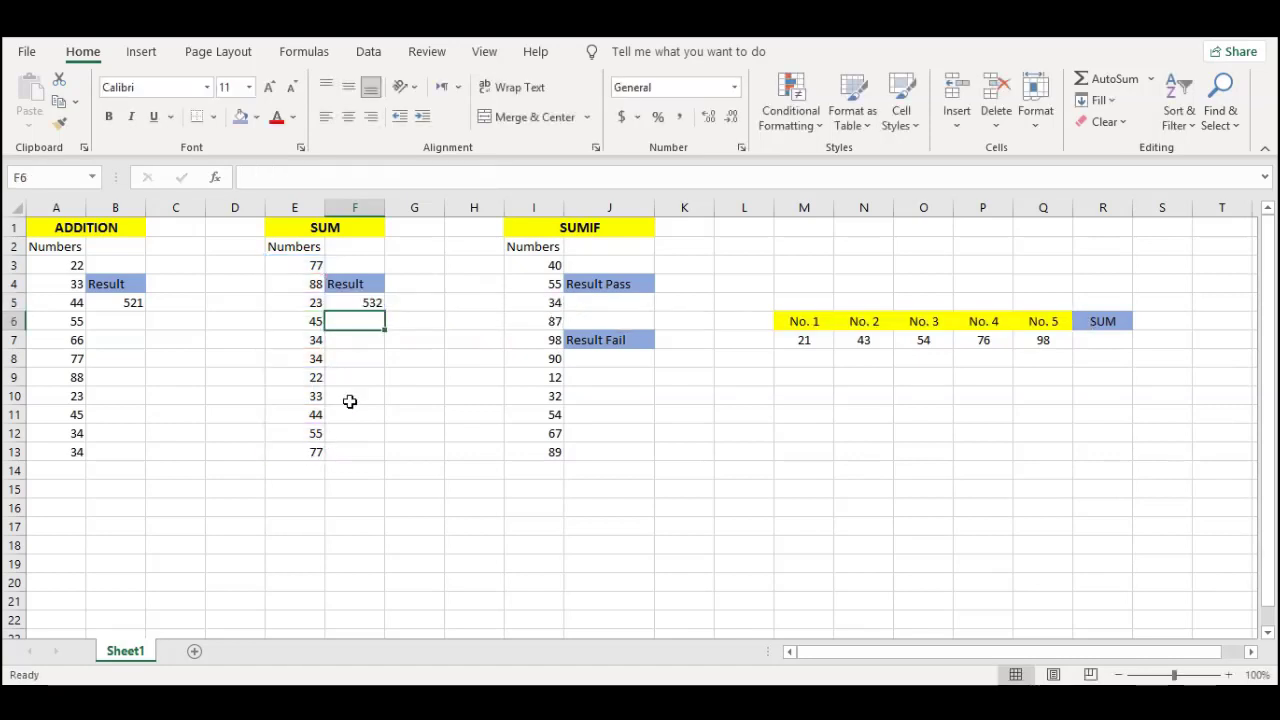
pyautogui.click(355, 302)
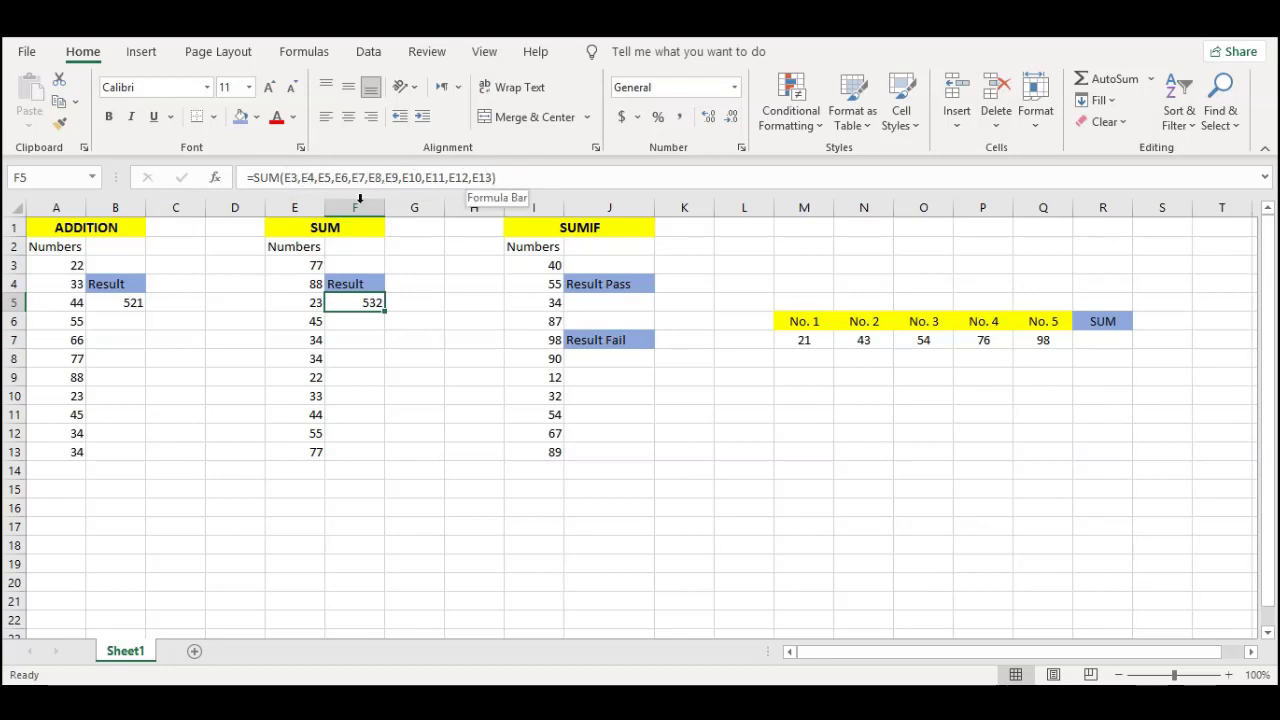
# - Enter =SUM(E3:E20) in cell F6, extending the range past the last number, and review the formula
pyautogui.click(362, 321)
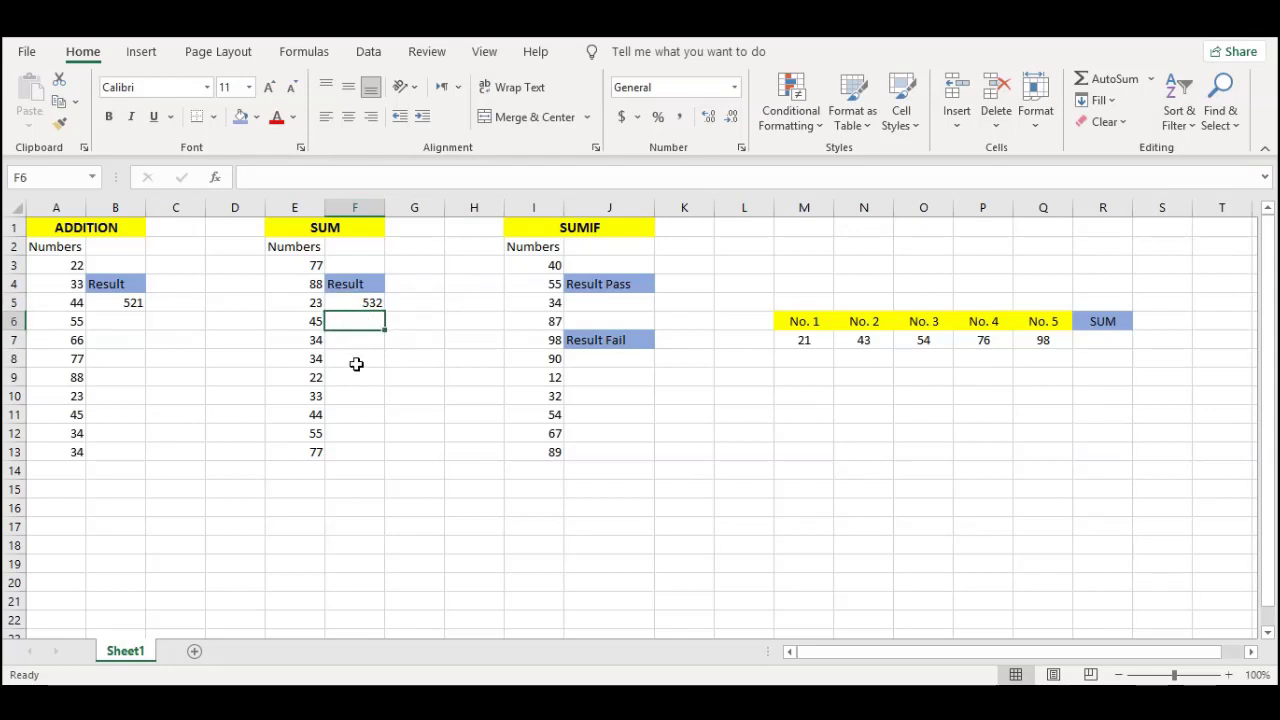
pyautogui.write('=su')
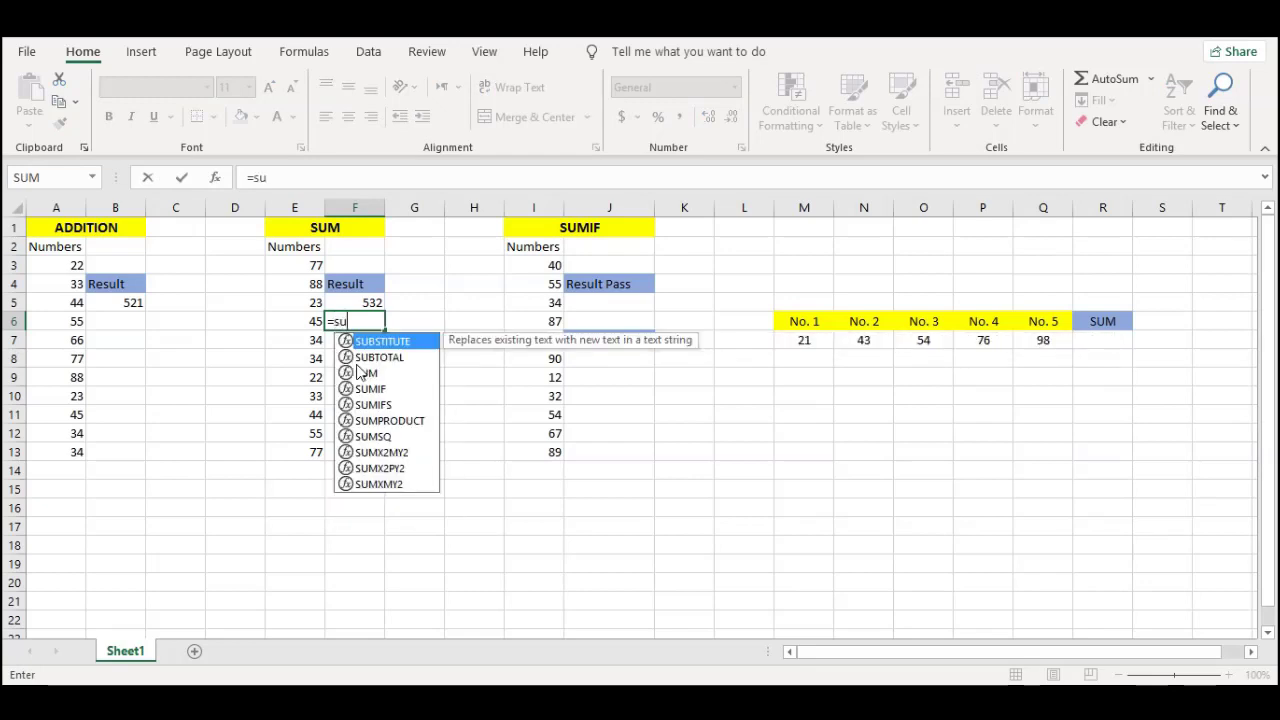
pyautogui.write('m')
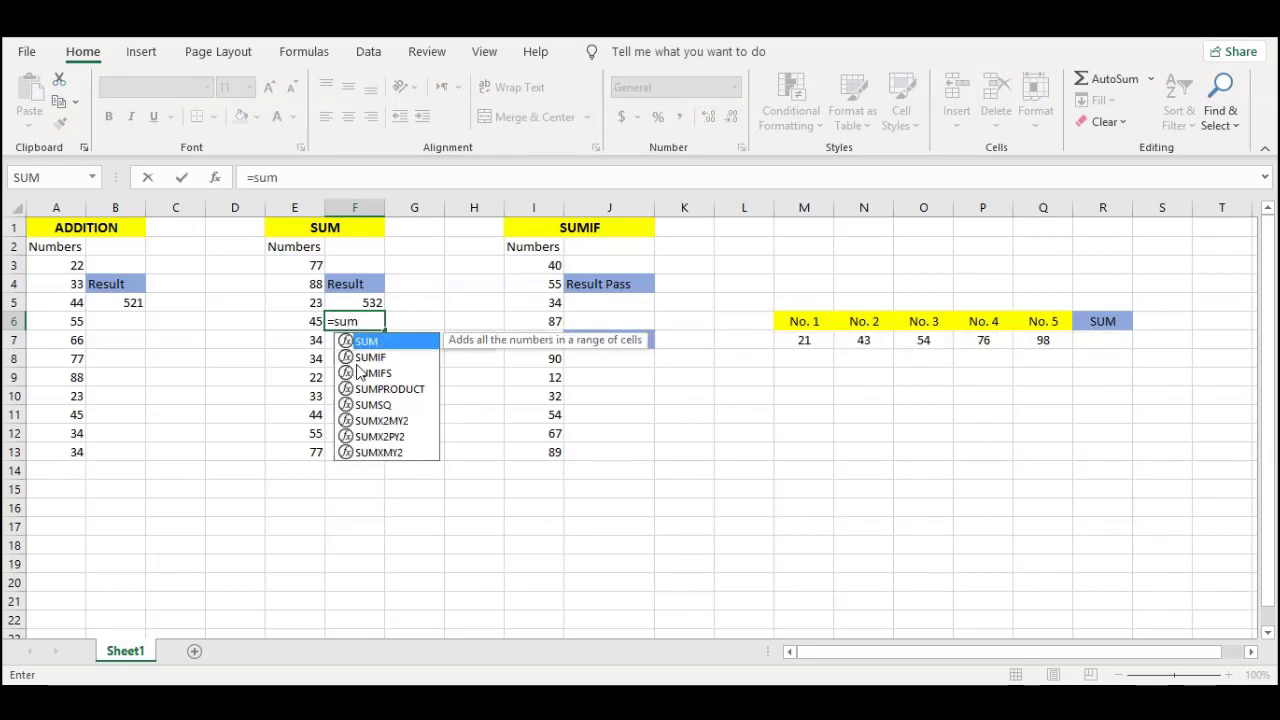
pyautogui.press('Tab')
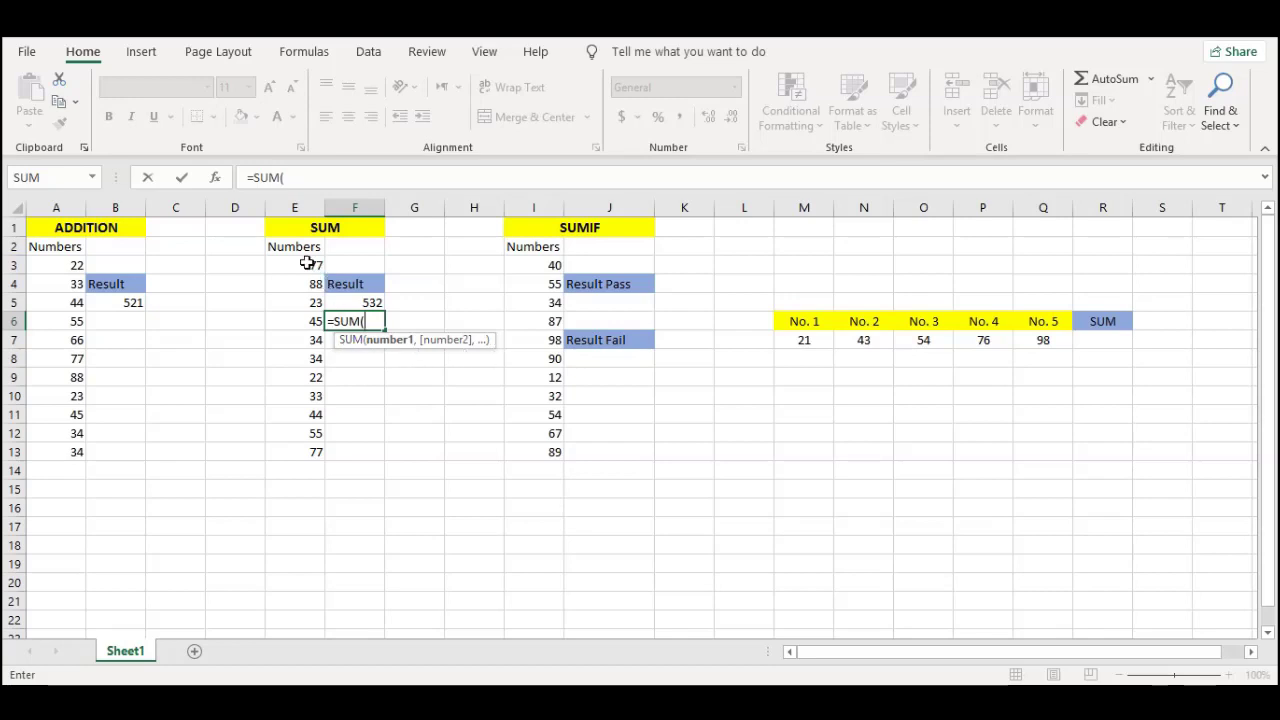
pyautogui.moveTo(301, 262); pyautogui.dragTo(318, 581)
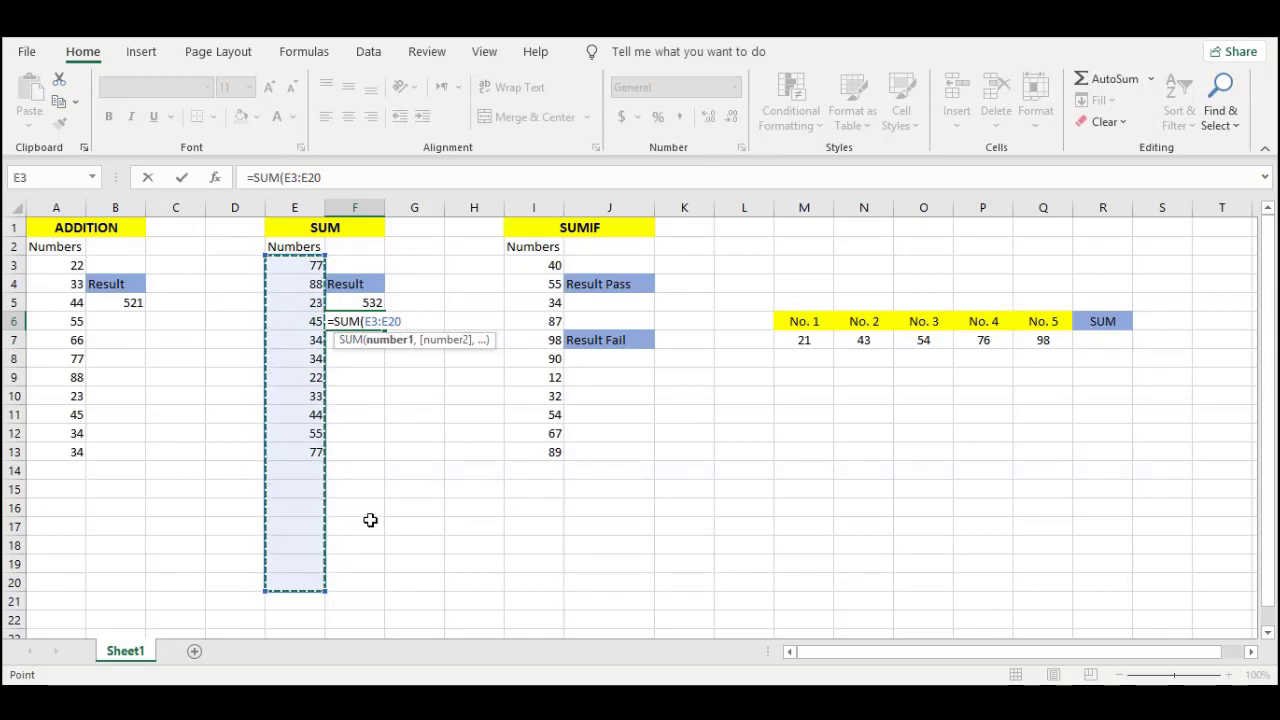
pyautogui.press('Return')
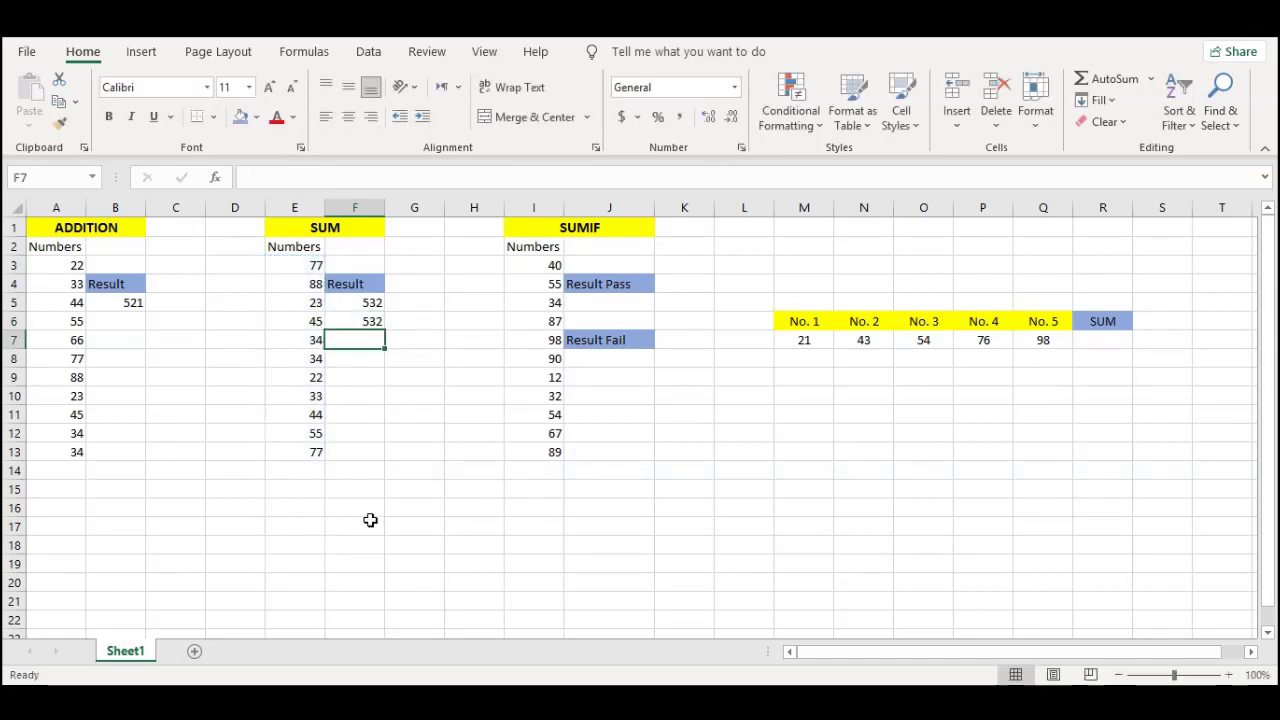
pyautogui.click(355, 319)
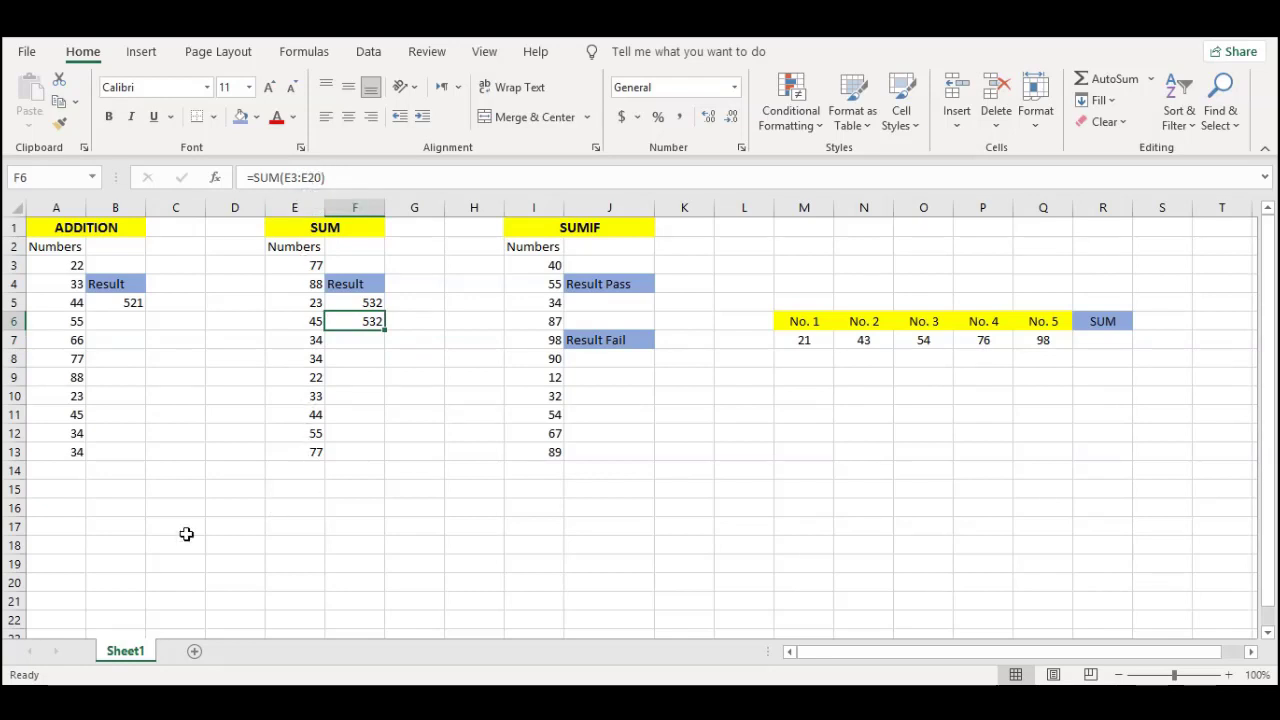
# - Shade cell E20 blue to mark the end of the range summed in F6
pyautogui.click(290, 584)
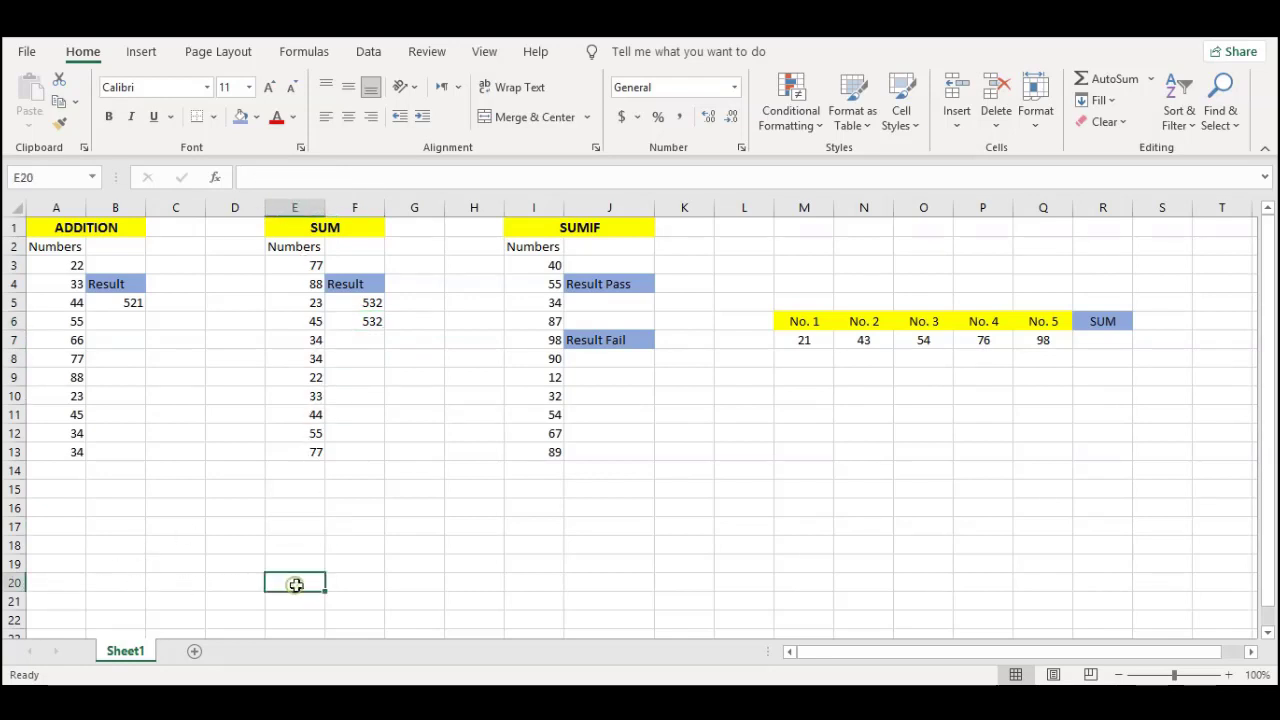
pyautogui.click(240, 117)
pyautogui.click(314, 494)
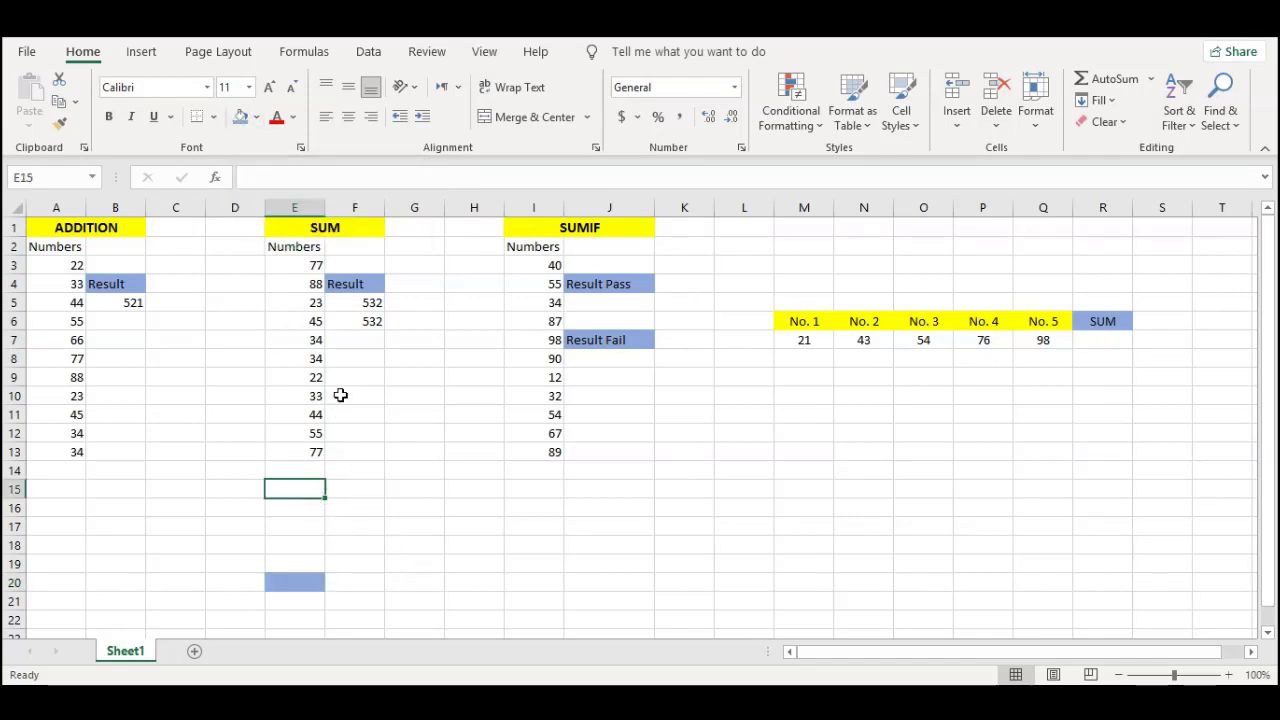
# - Review the formula in F5 and change the number in cell E9 to 10
pyautogui.click(306, 377)
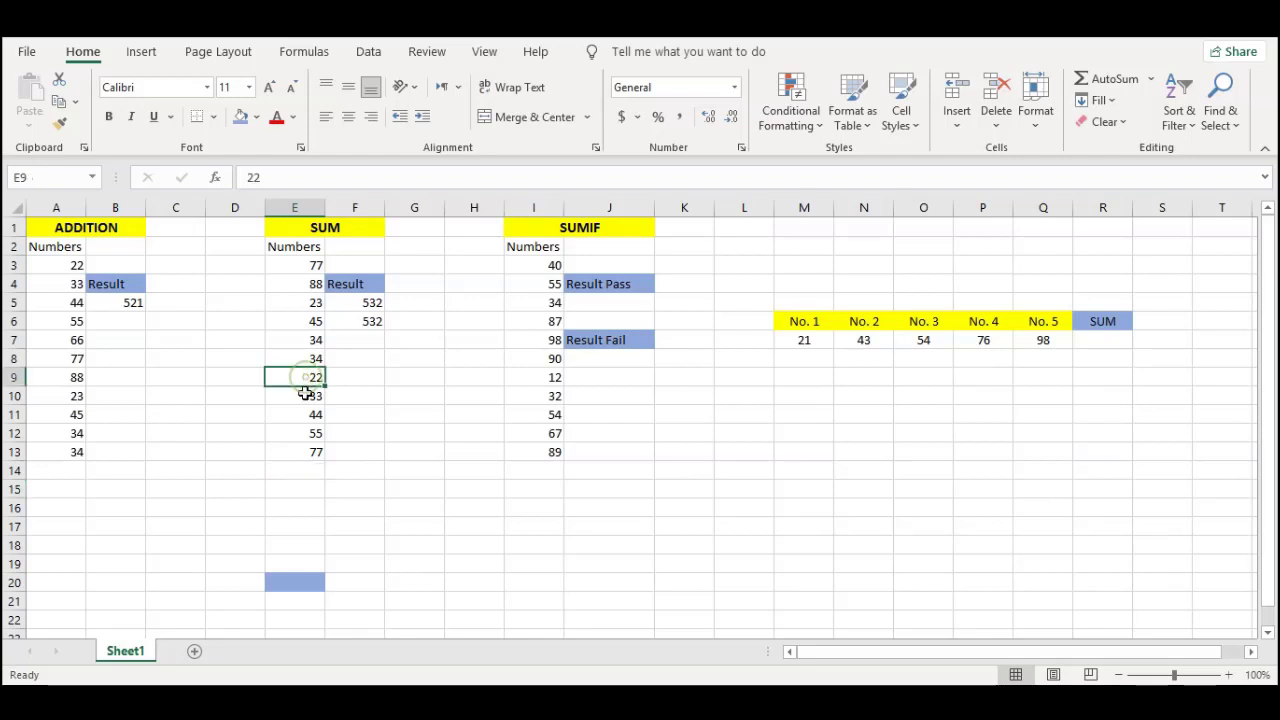
pyautogui.click(354, 307)
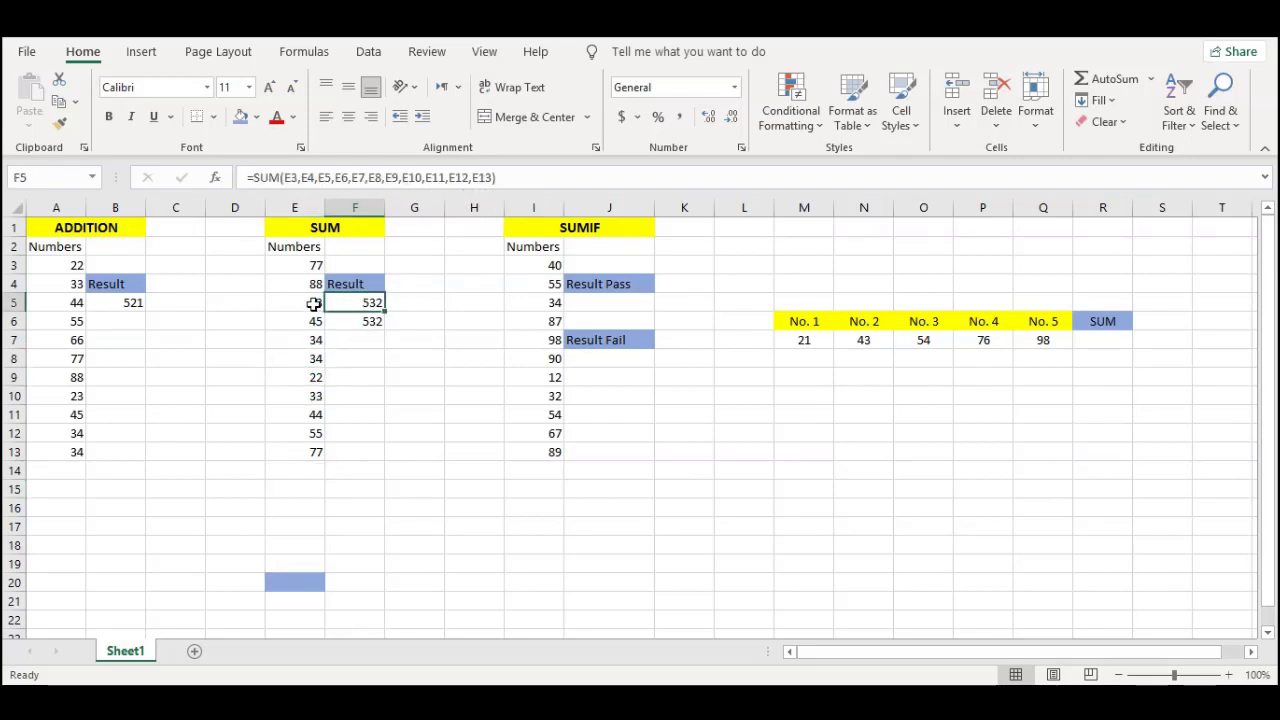
pyautogui.click(306, 376)
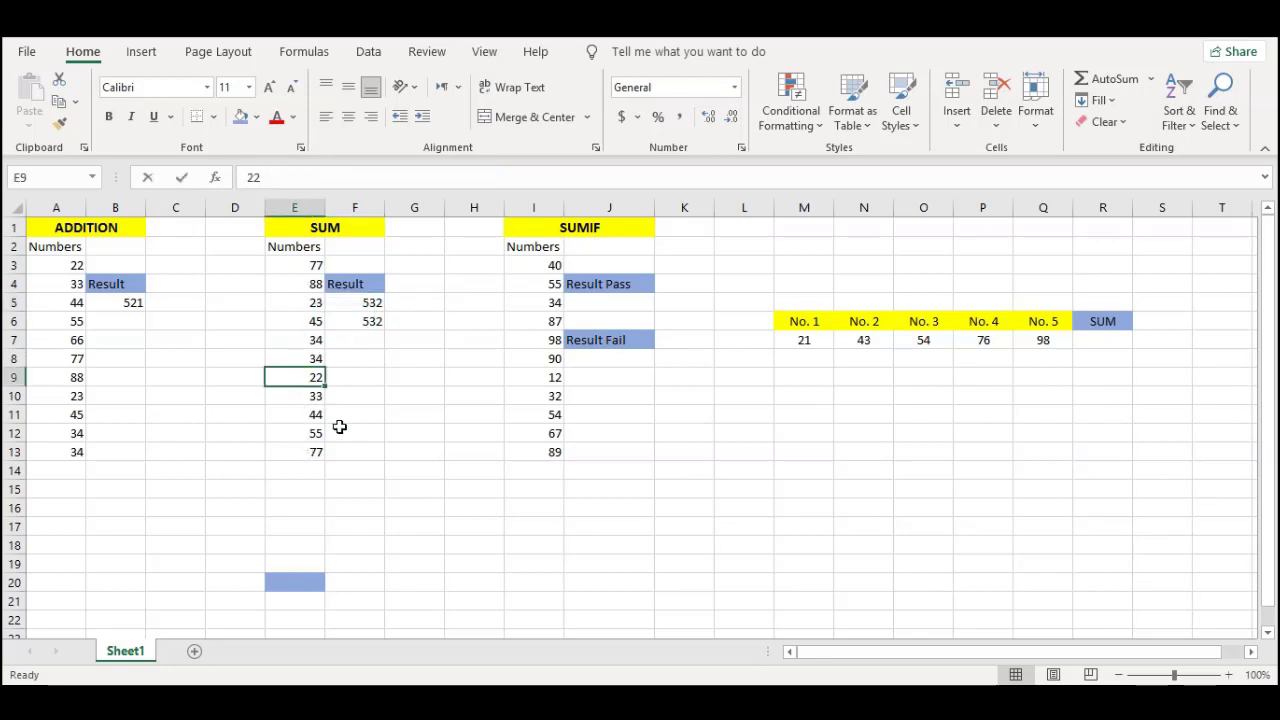
pyautogui.write('10')
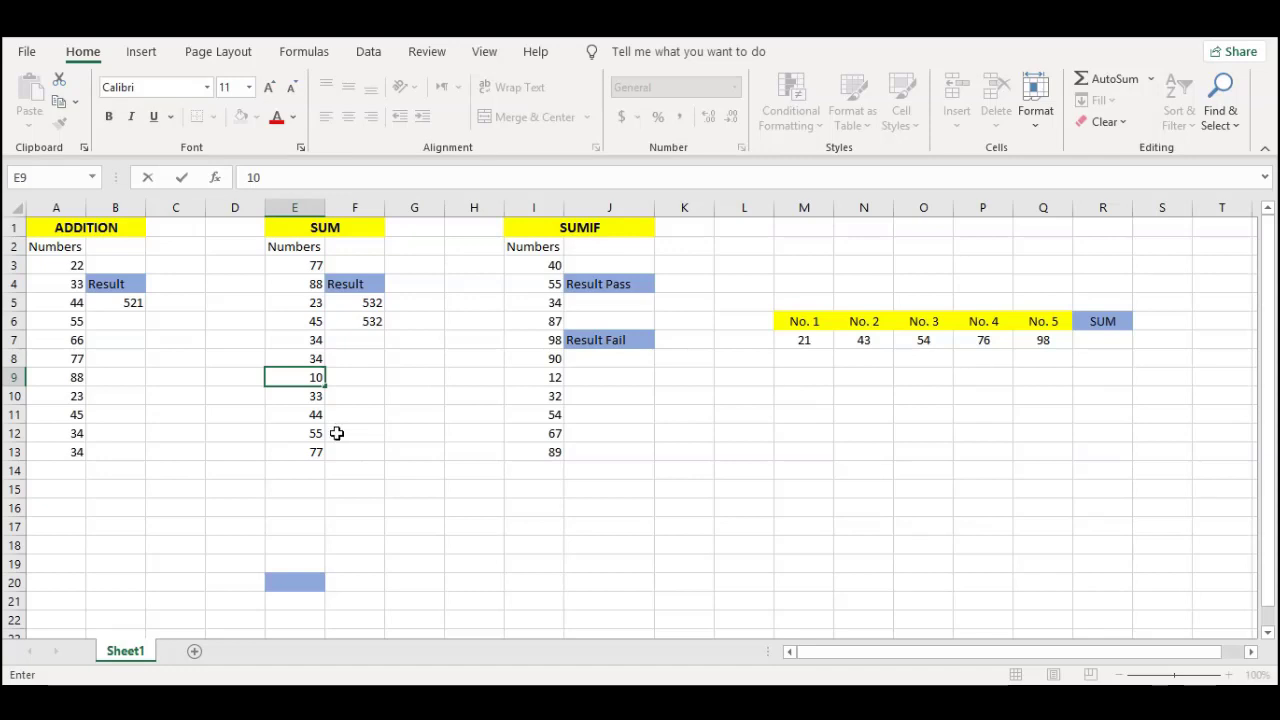
pyautogui.press('Return')
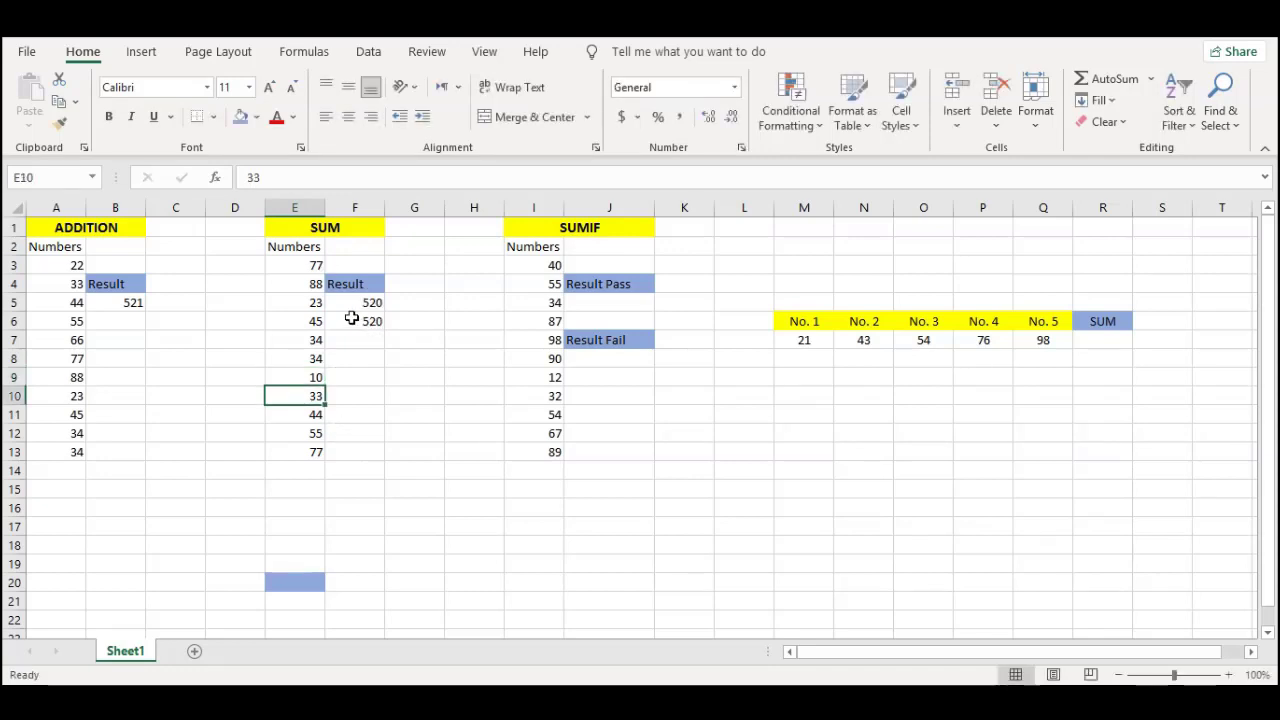
# - Add the number 12 in cell E14, directly below the existing SUM numbers
pyautogui.click(295, 471)
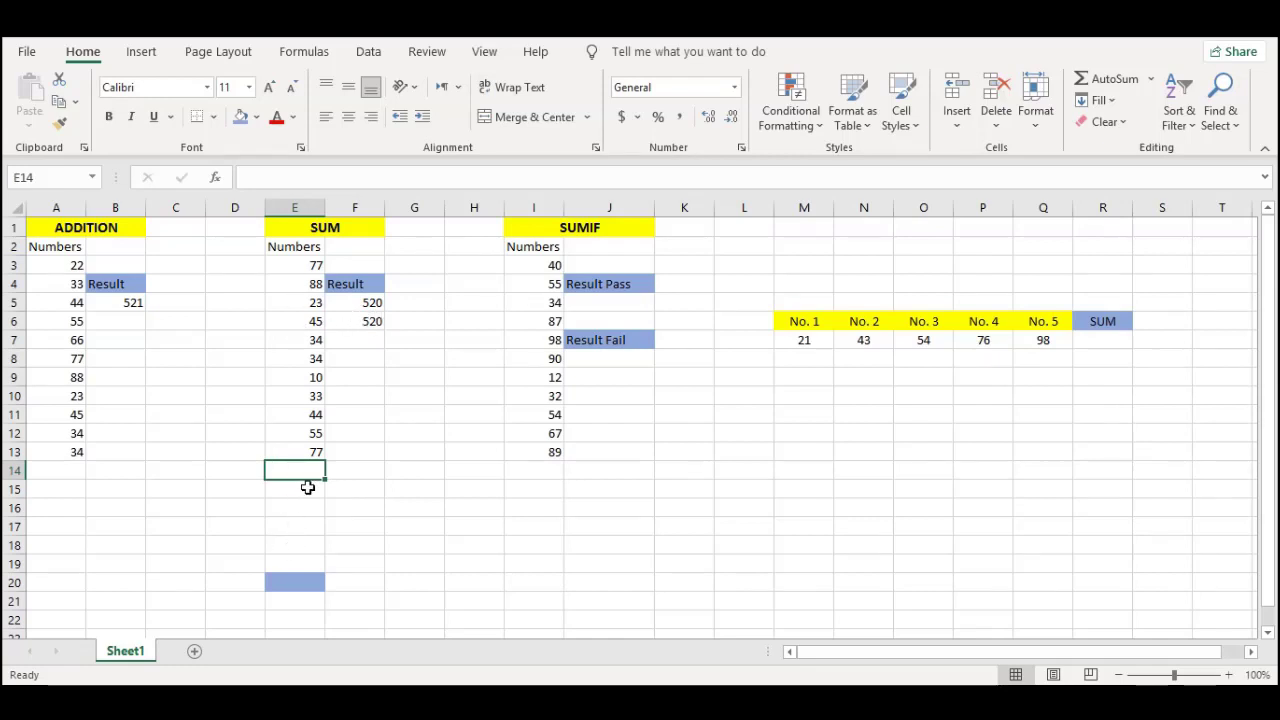
pyautogui.write('12')
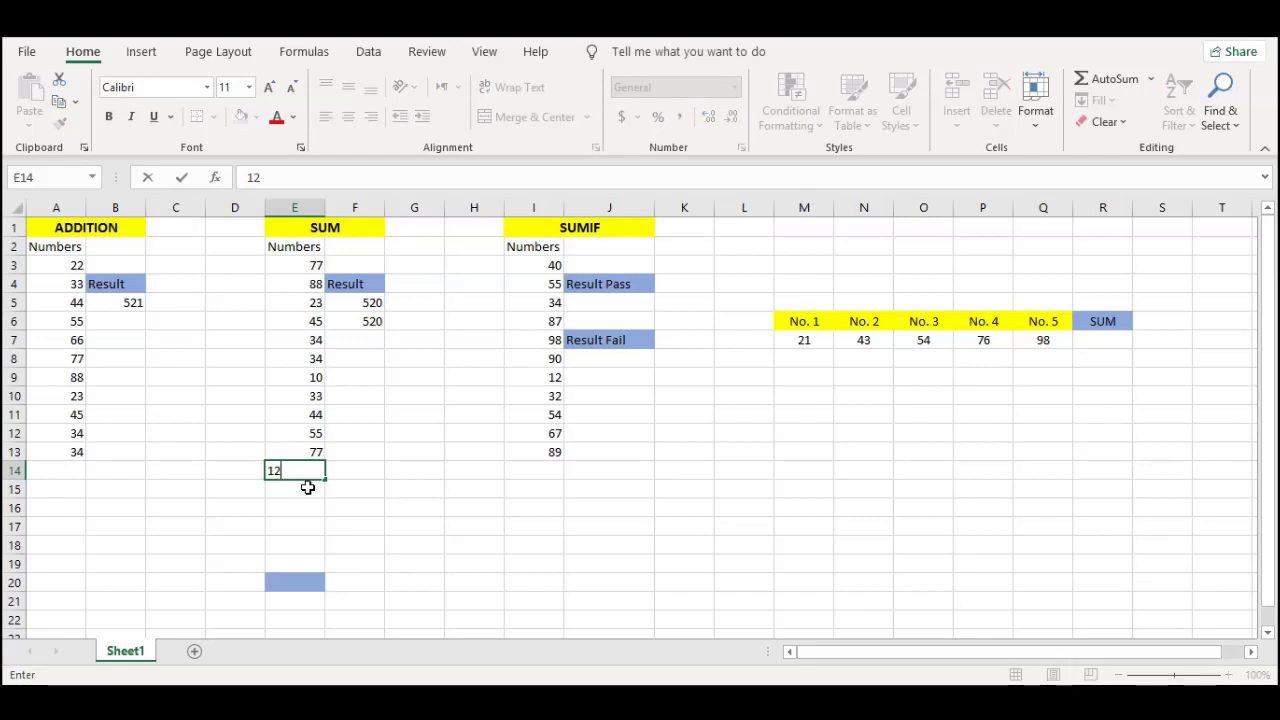
pyautogui.press('Return')
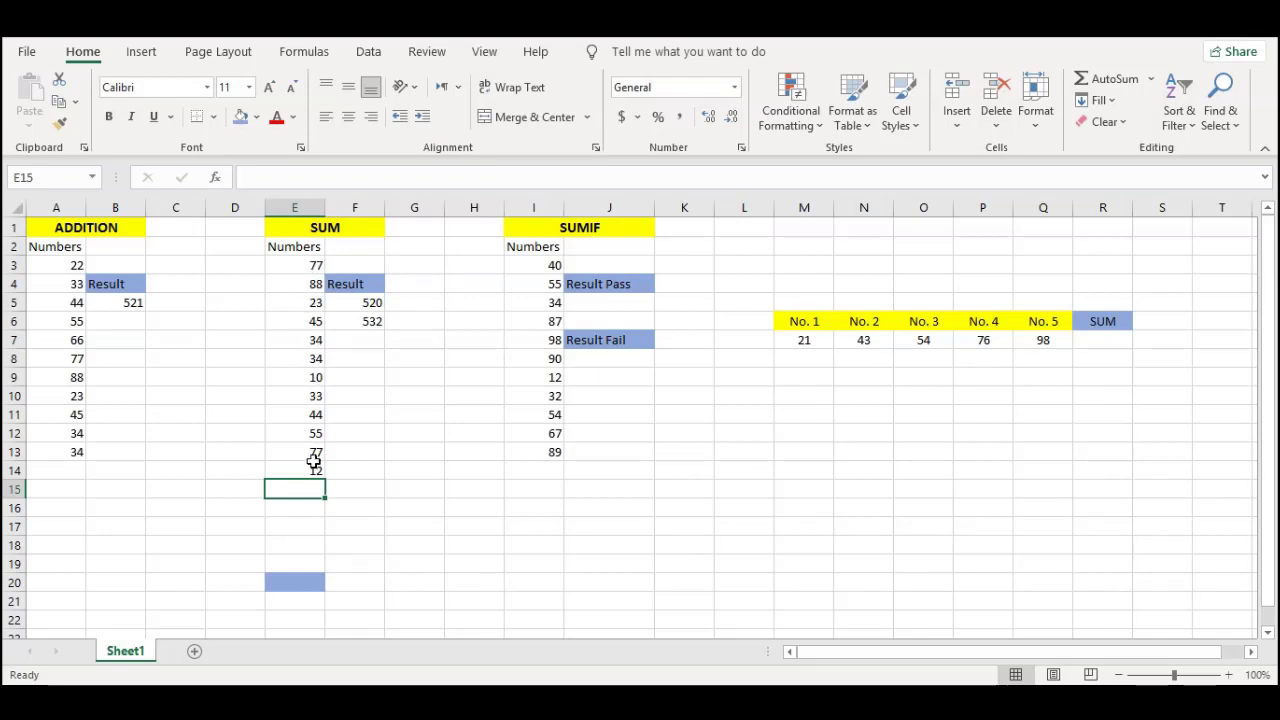
# - Review the formula in F6 and enter the numbers 12, 32, 56, 54 and 65 in cells E15 to E19
pyautogui.click(360, 323)
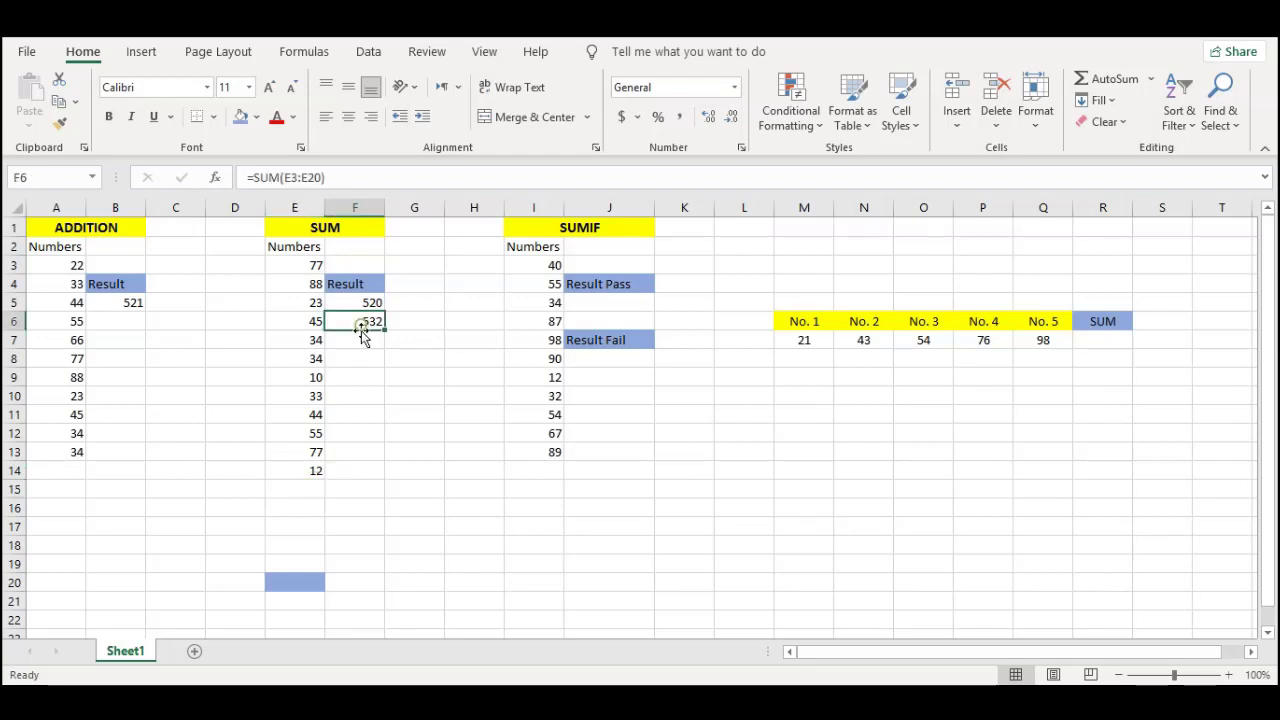
pyautogui.click(310, 492)
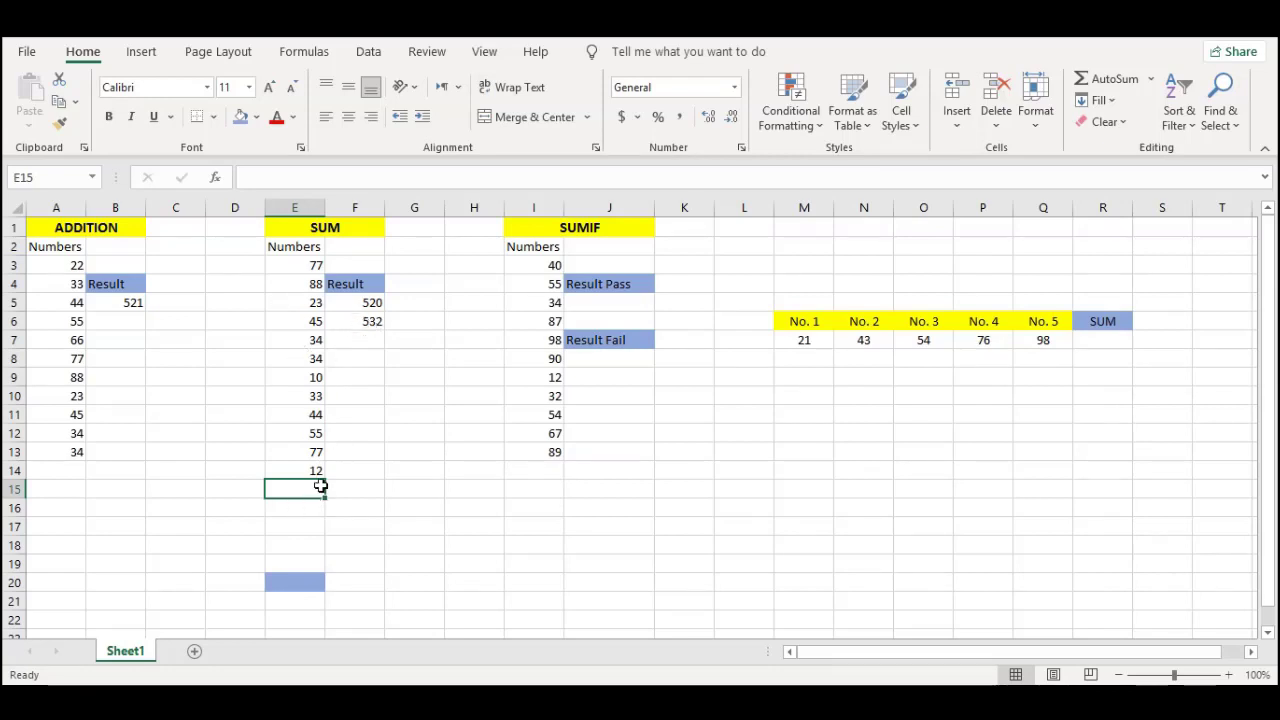
pyautogui.write('12')
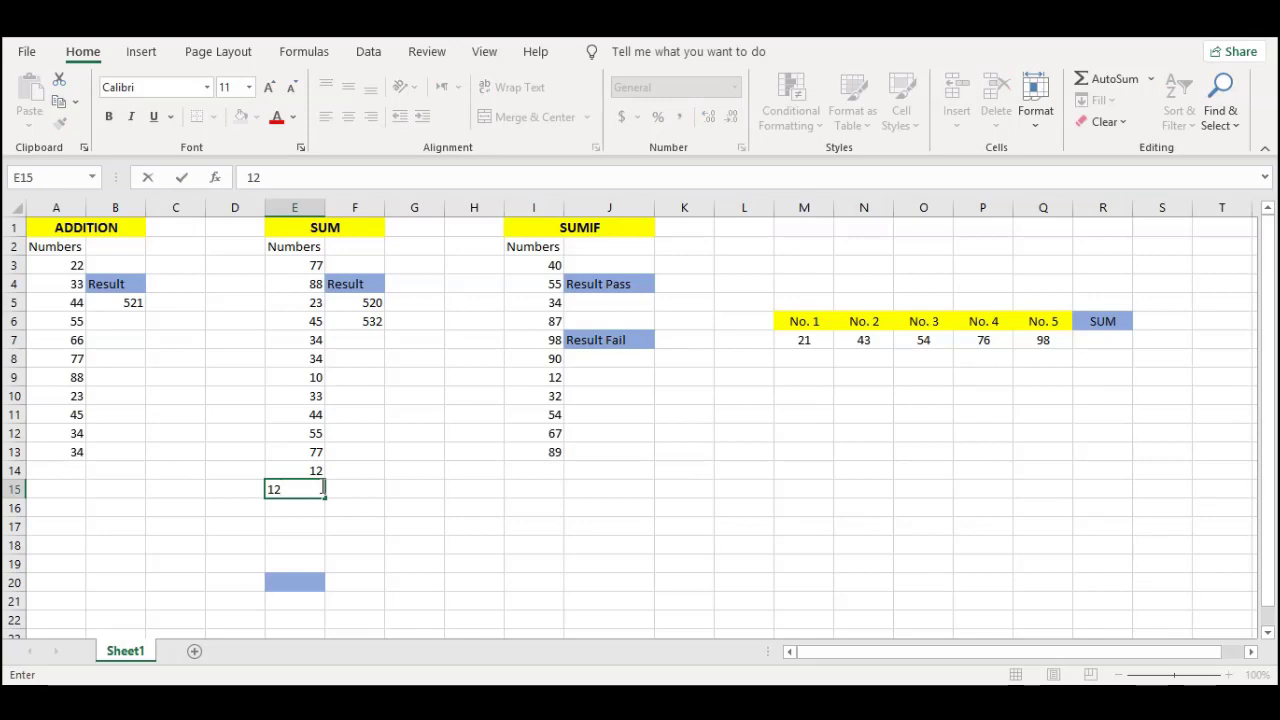
pyautogui.press('Return')
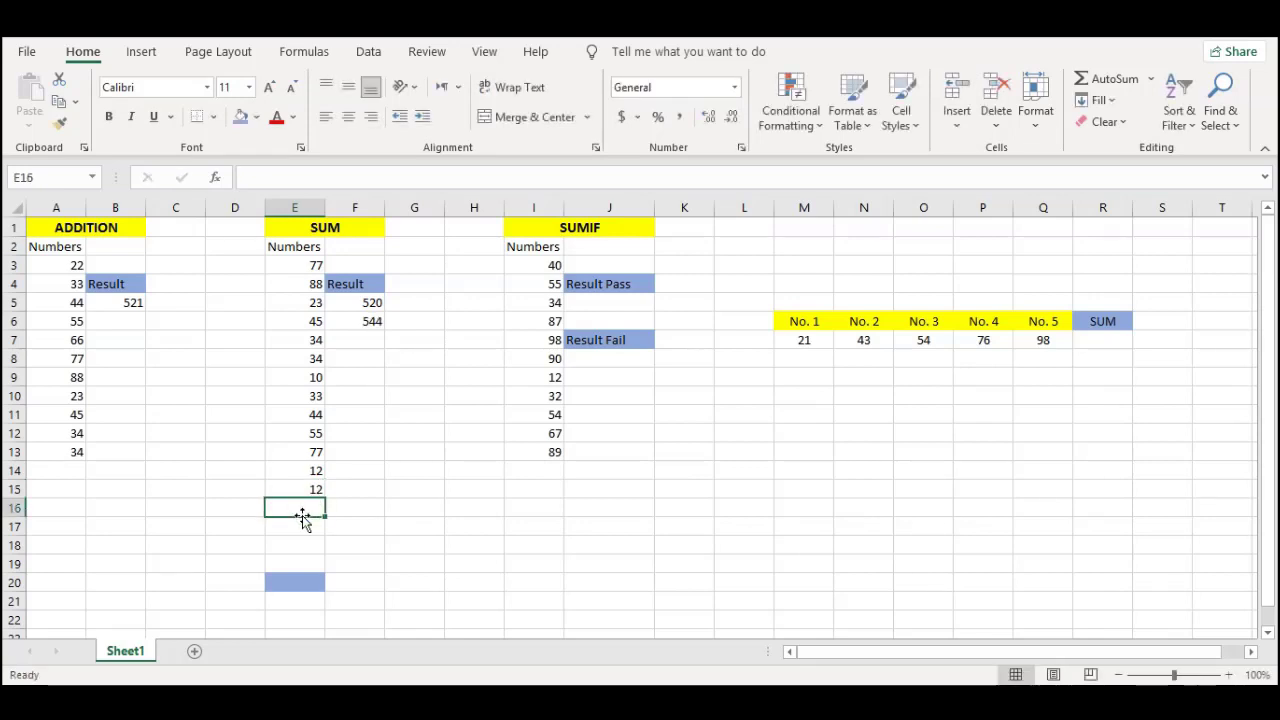
pyautogui.write('32')
pyautogui.press('Return')
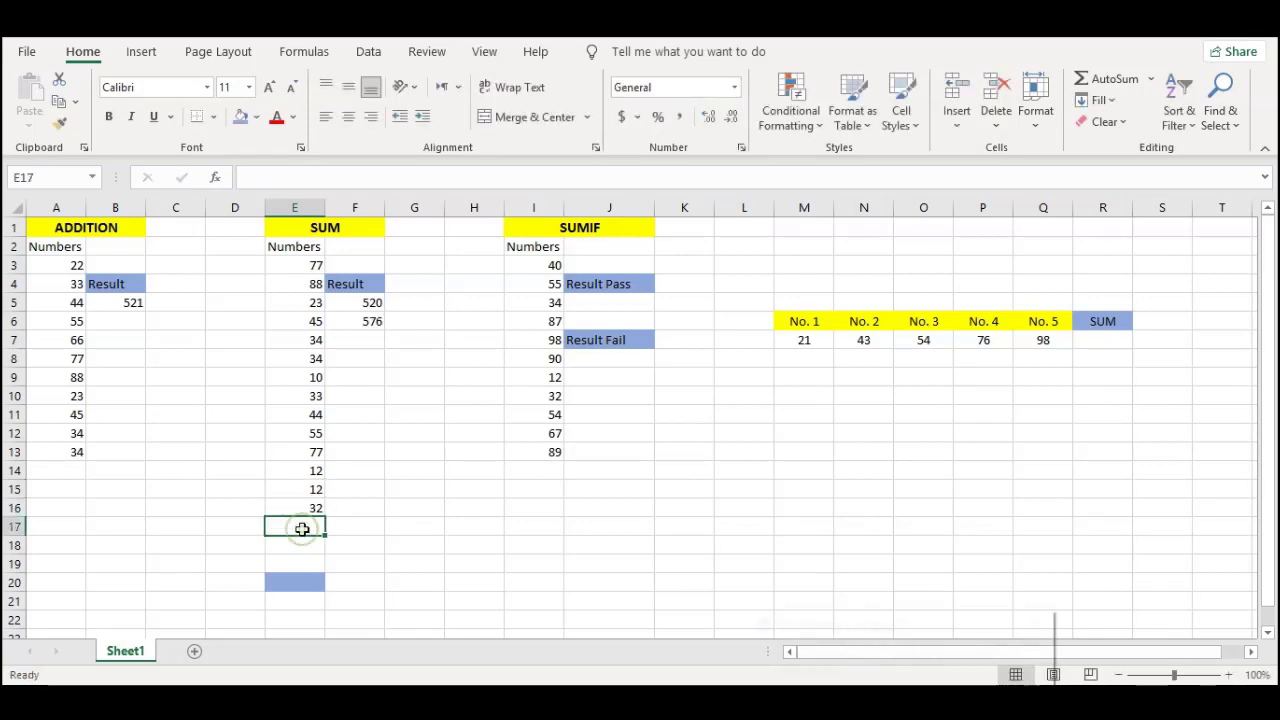
pyautogui.write('56')
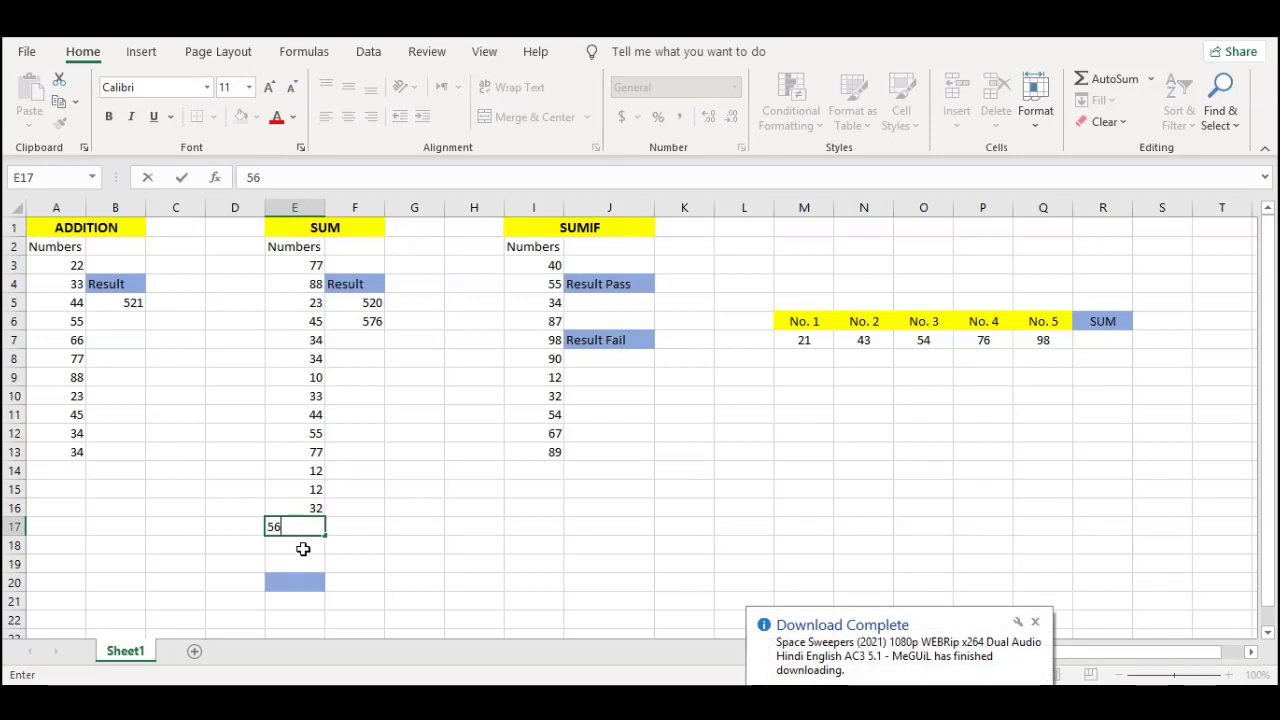
pyautogui.click(1035, 621)
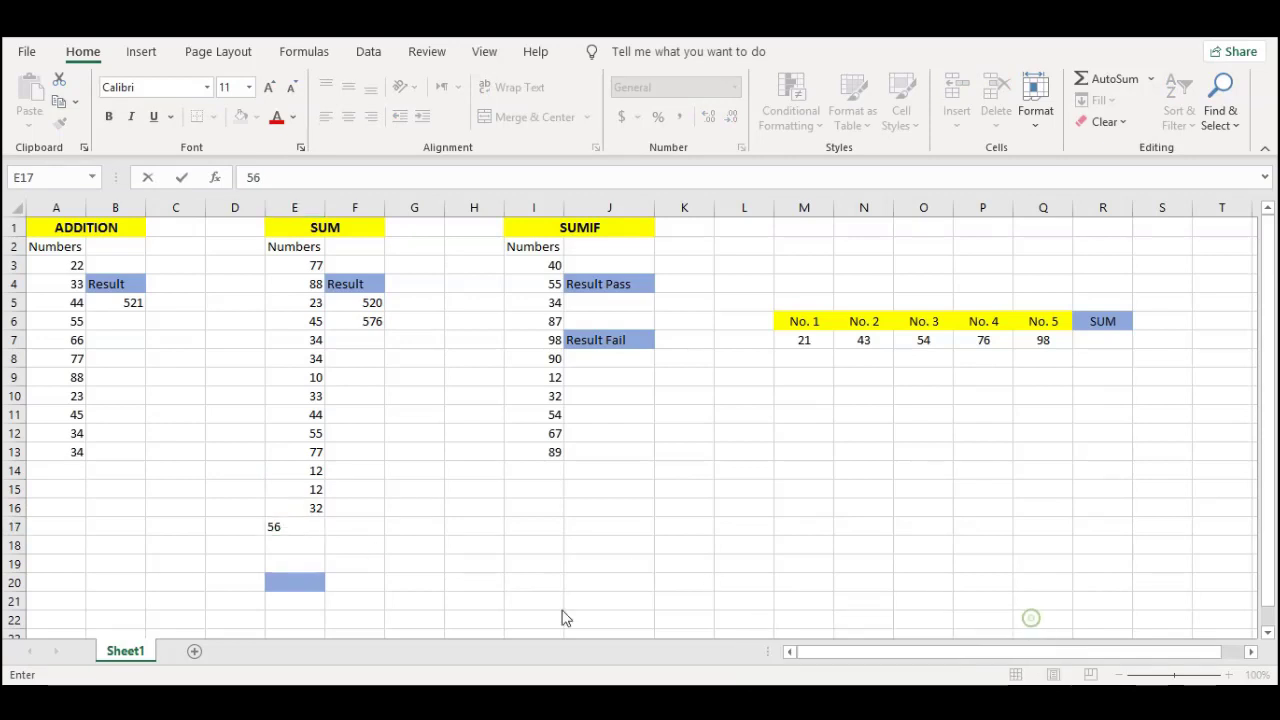
pyautogui.click(306, 538)
pyautogui.press('Return')
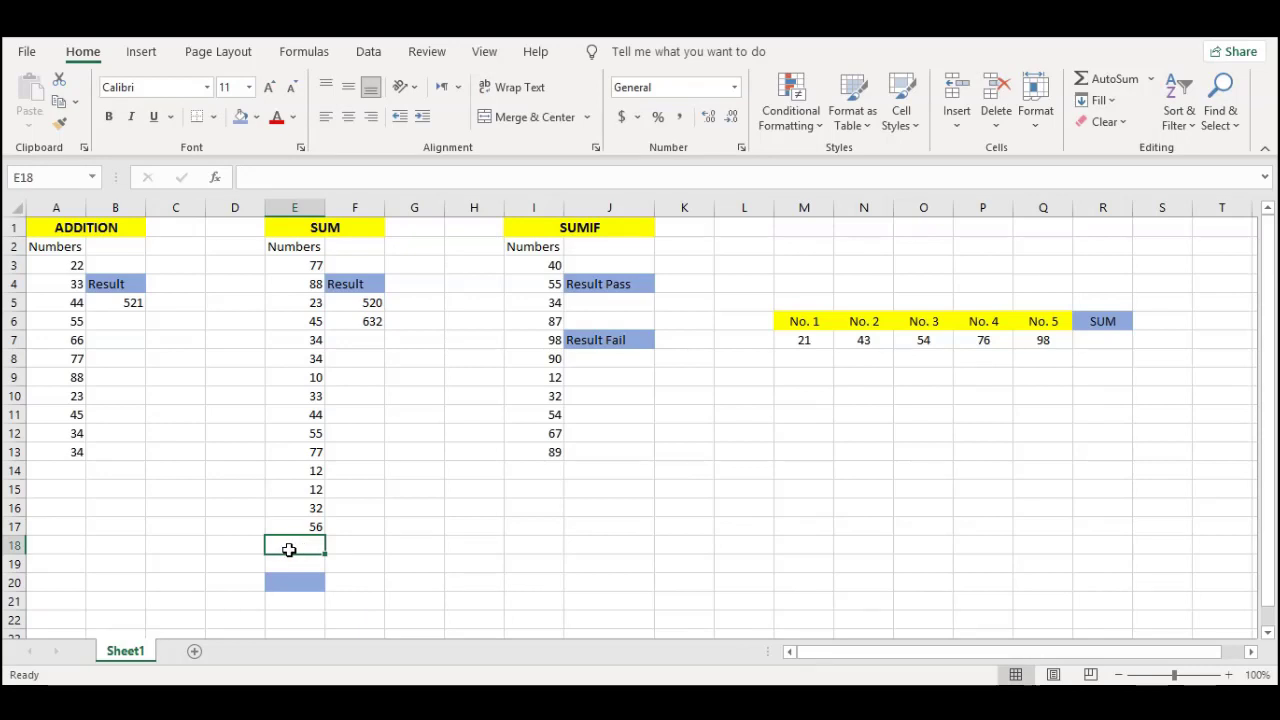
pyautogui.write('54')
pyautogui.press('Return')
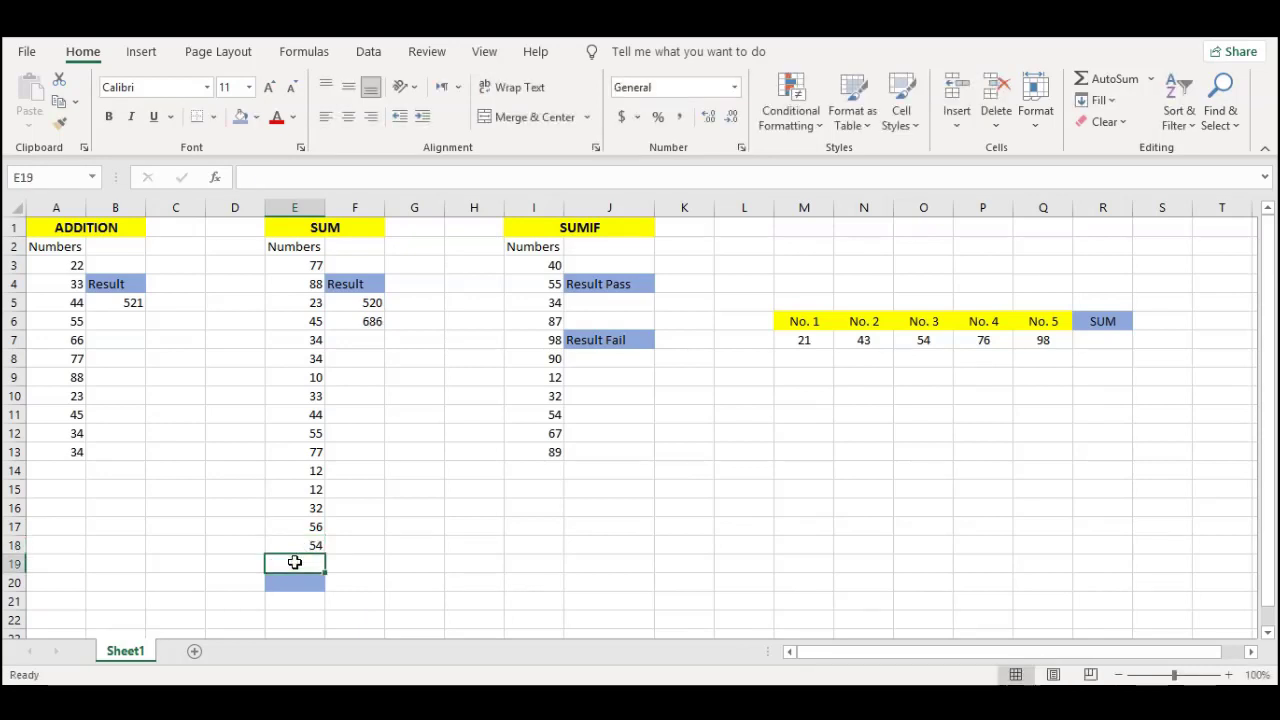
pyautogui.write('65')
pyautogui.click(292, 540)
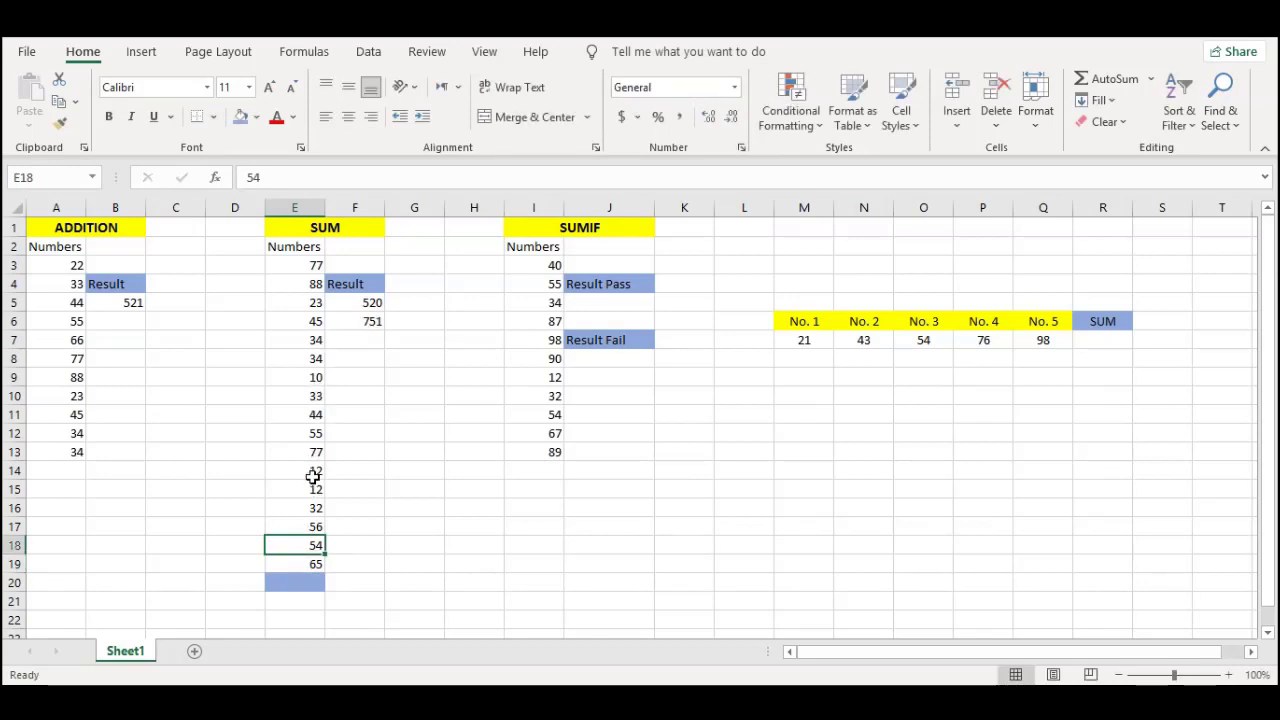
# - Clear the added numbers from cells E14 to E19 beneath the original SUM list
pyautogui.moveTo(299, 470); pyautogui.dragTo(309, 566)
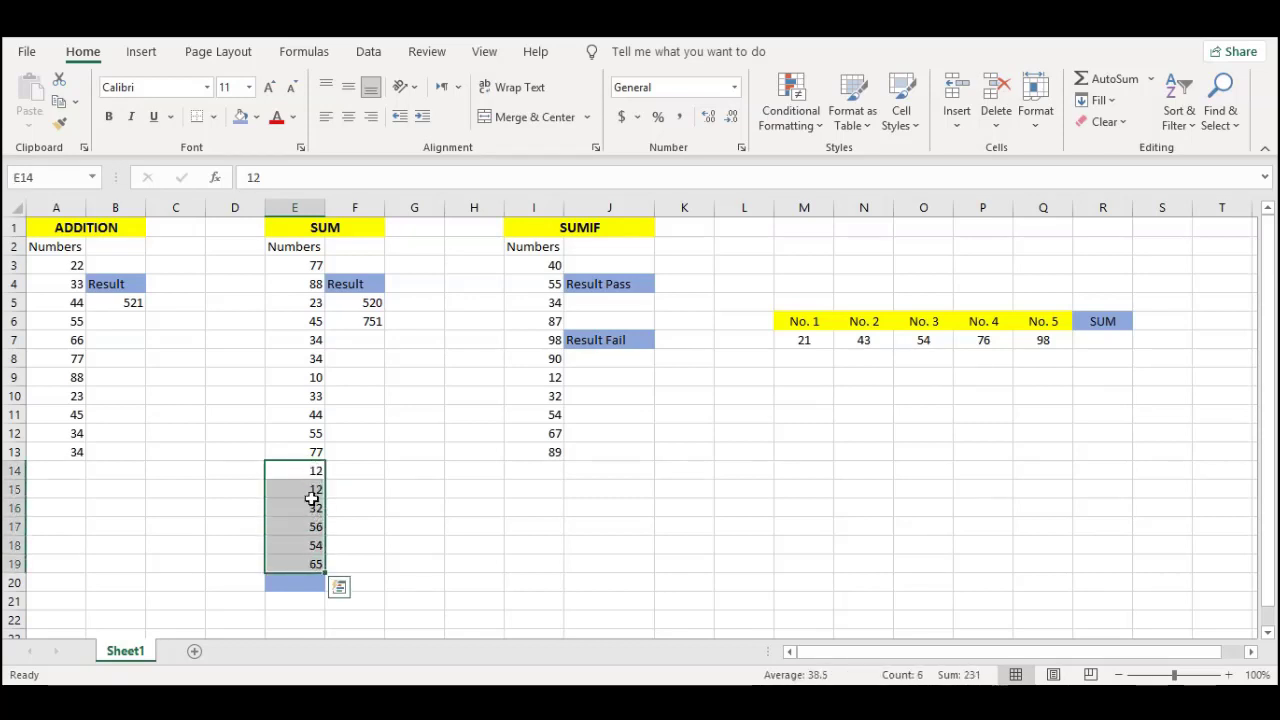
pyautogui.press('Delete')
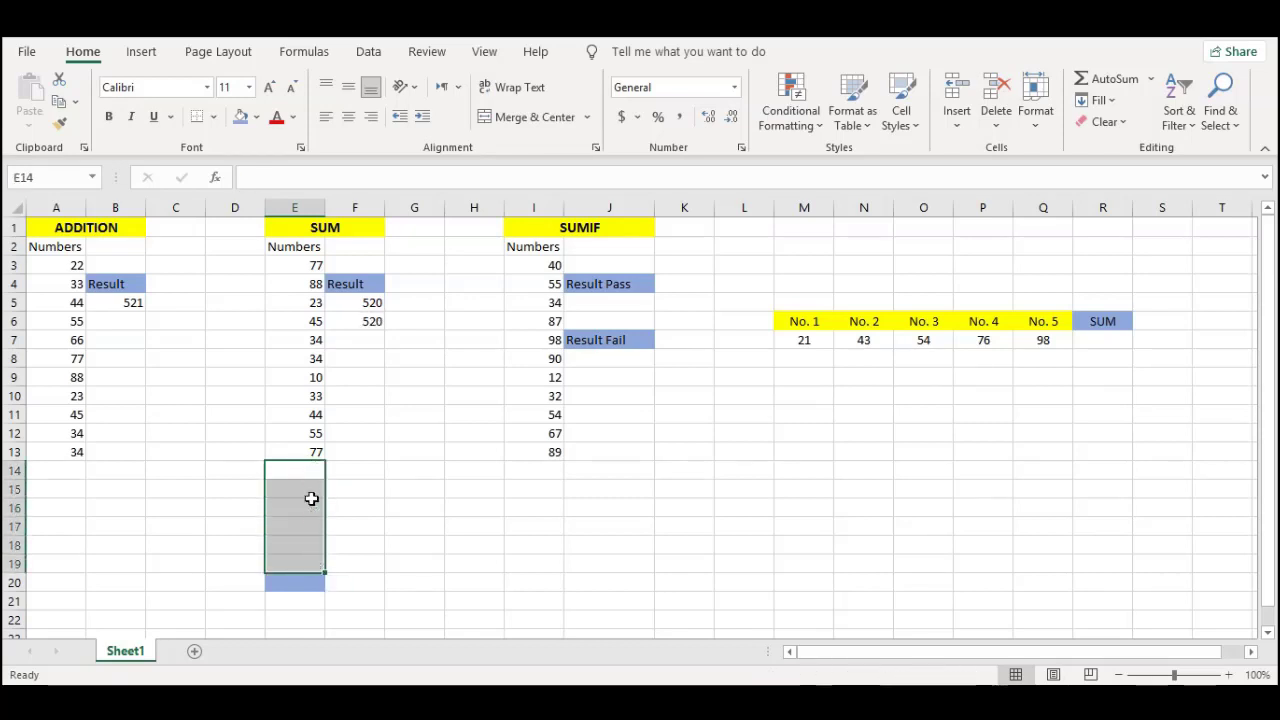
pyautogui.click(318, 432)
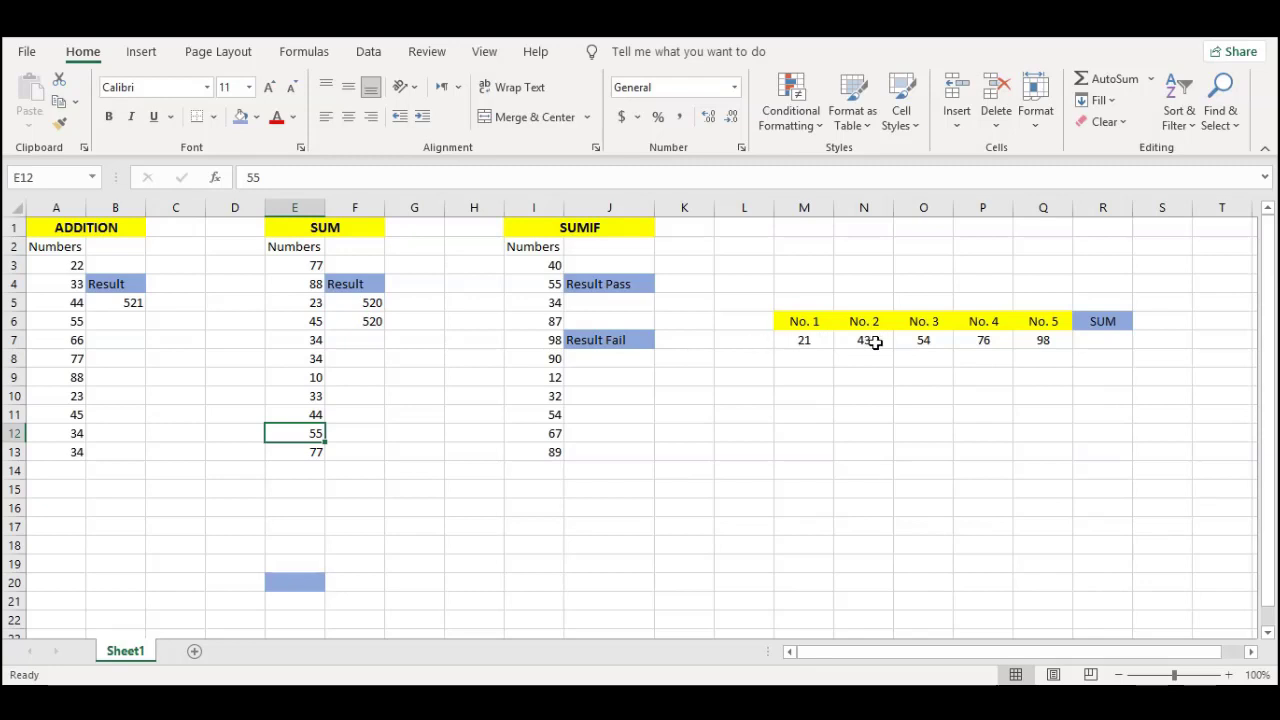
# - Total the horizontal row of numbers M7:Q7 in cell R7 with AutoSum and review the formula
pyautogui.click(1119, 340)
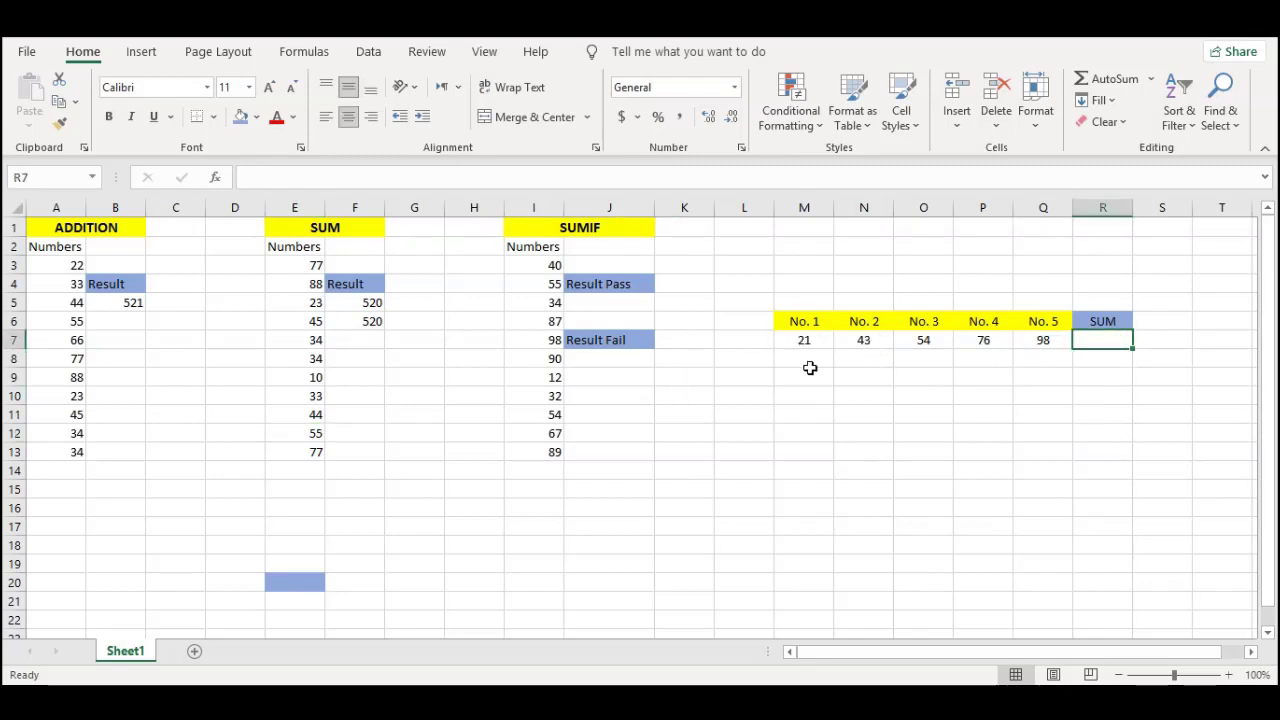
pyautogui.moveTo(296, 263); pyautogui.dragTo(294, 455)
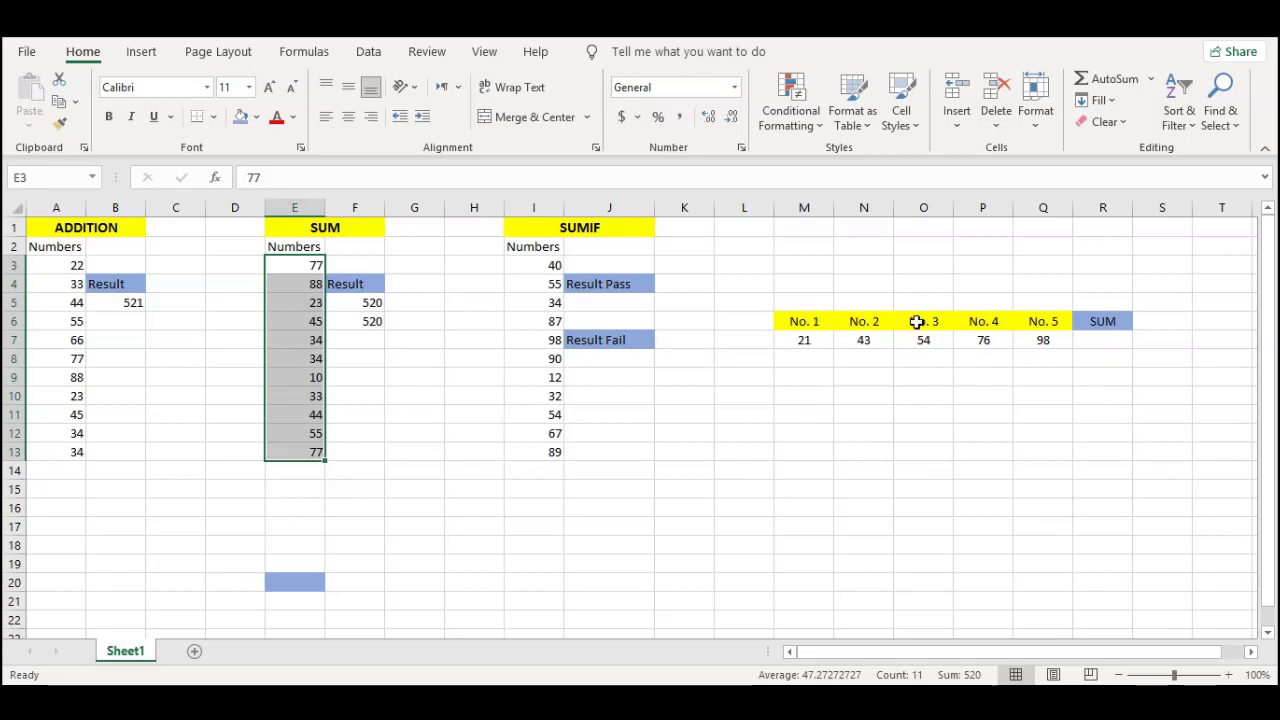
pyautogui.click(1078, 343)
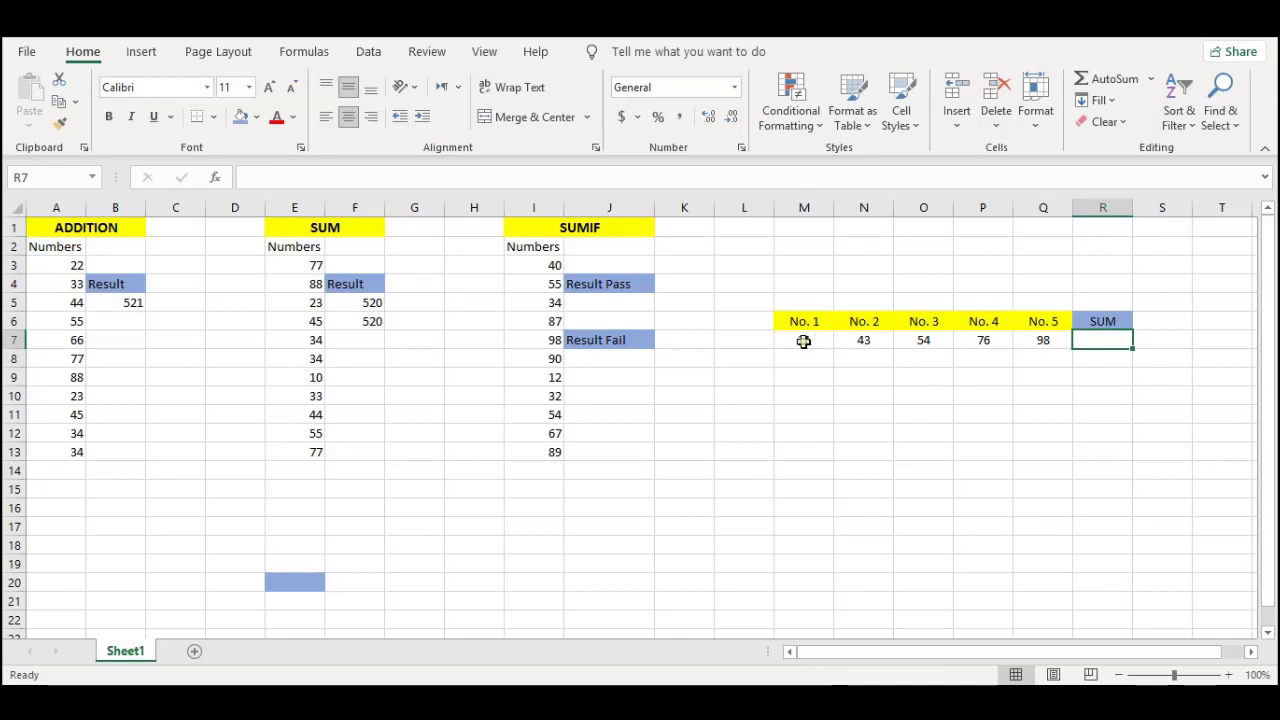
pyautogui.moveTo(804, 341); pyautogui.dragTo(1046, 340)
pyautogui.click(1080, 410)
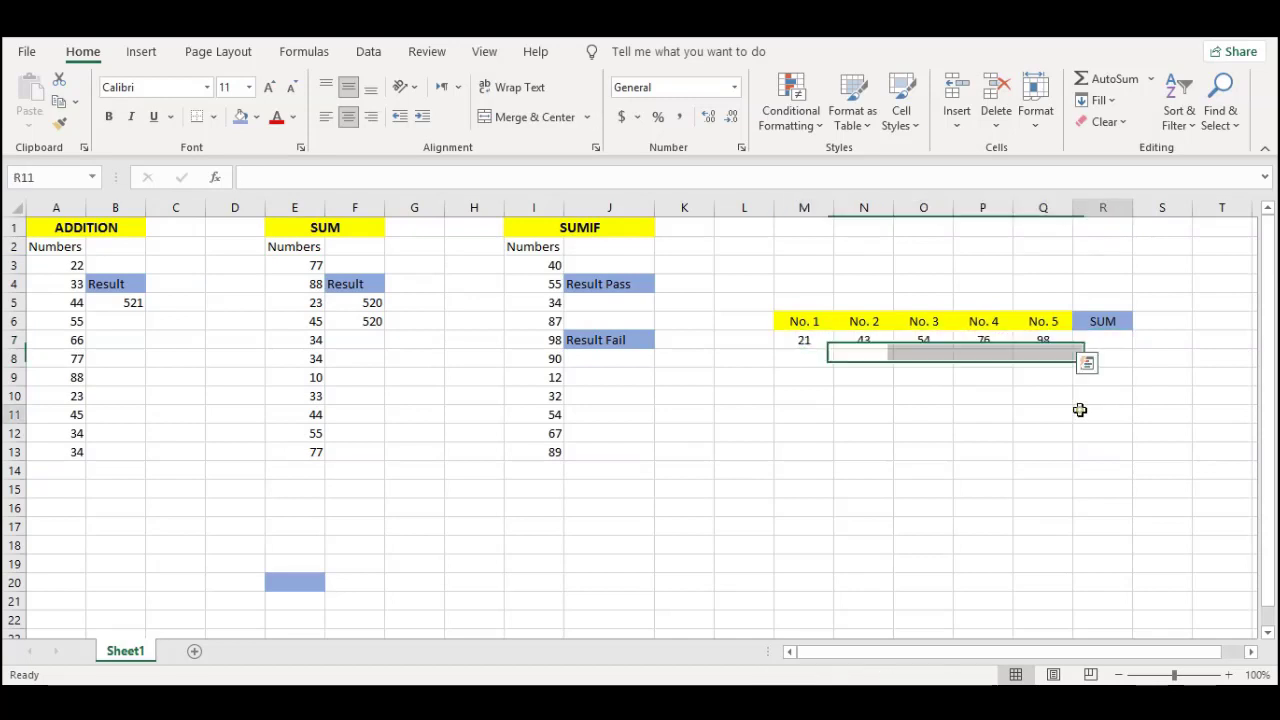
pyautogui.click(1097, 340)
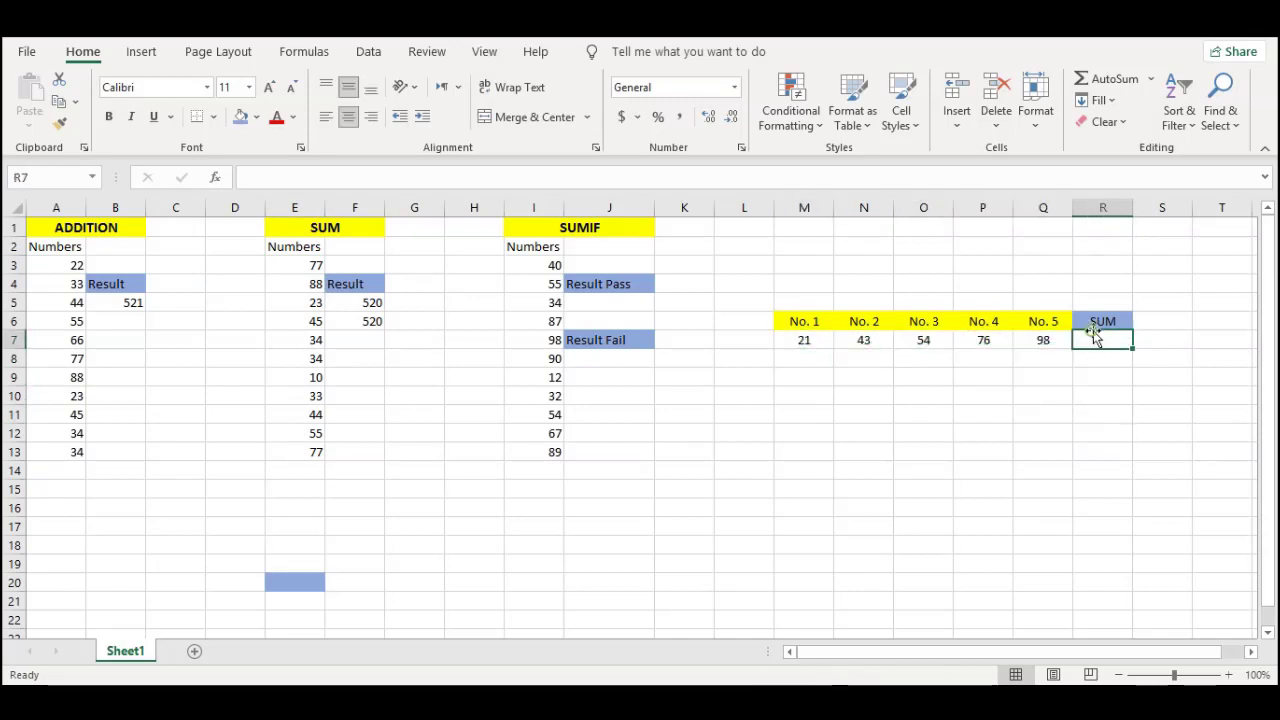
pyautogui.click(1106, 78)
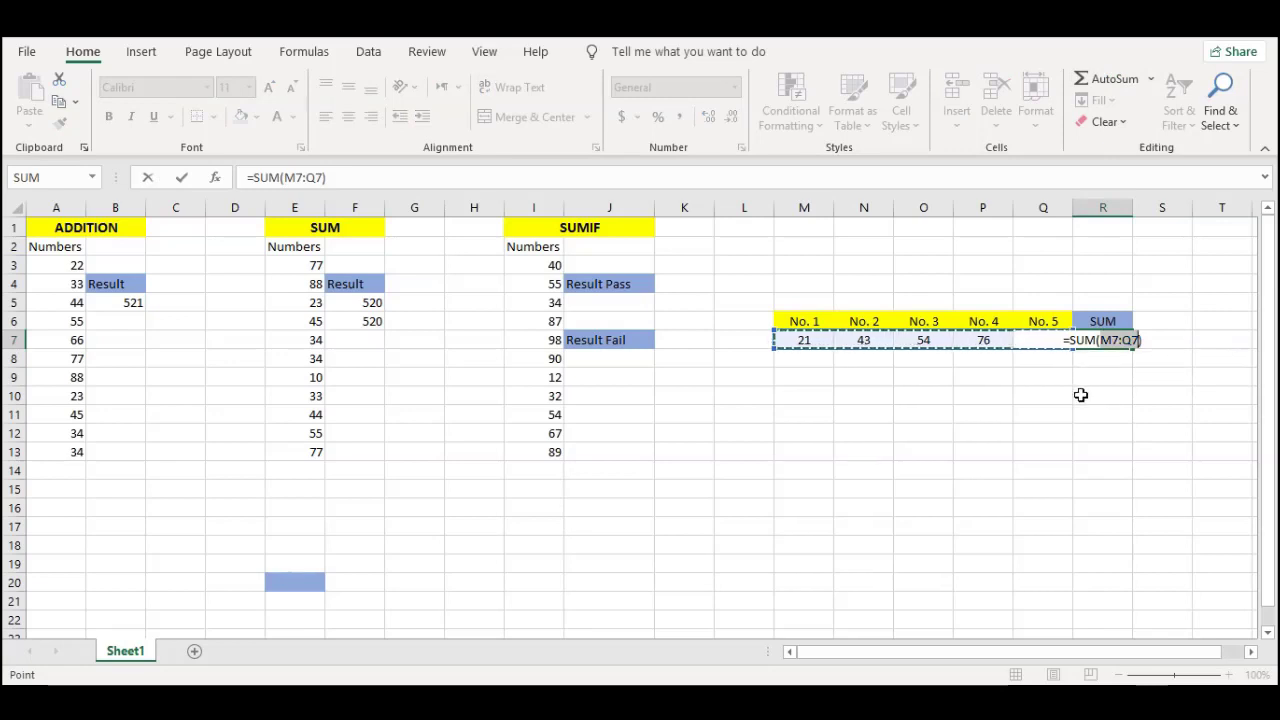
pyautogui.press('Return')
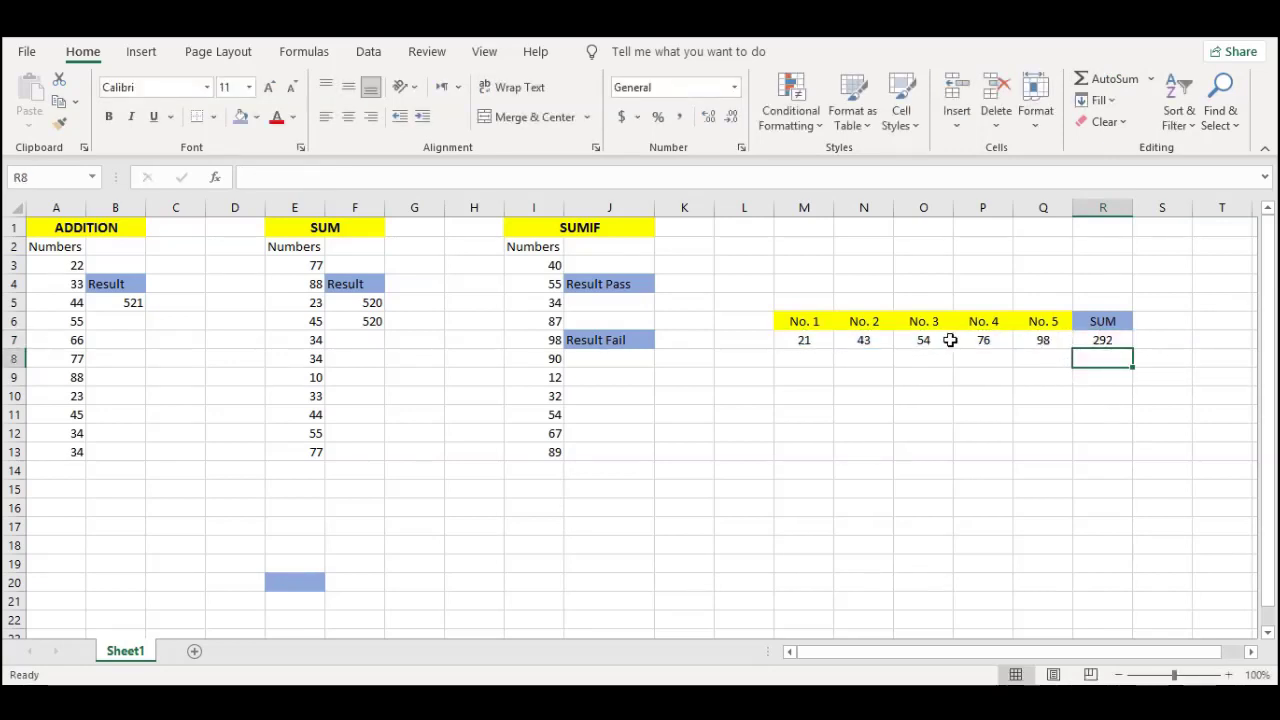
pyautogui.click(1087, 340)
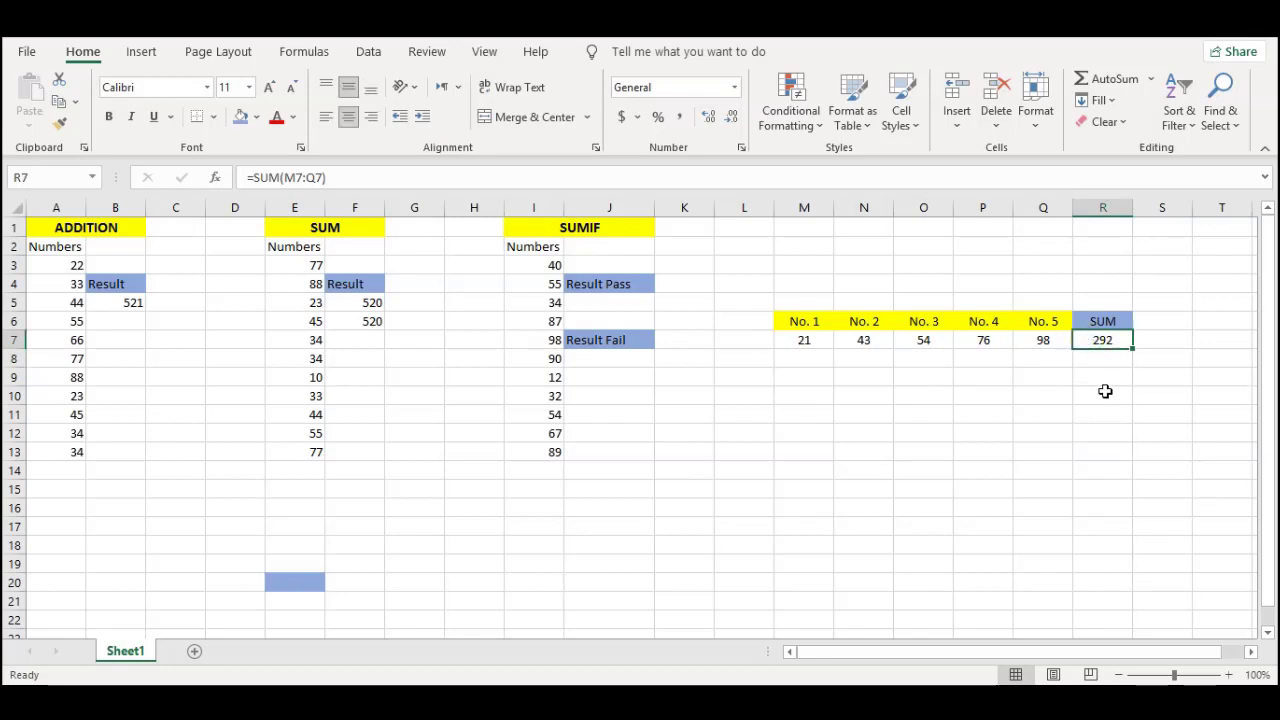
# - Clear cell R7, insert the AutoSum of M7:Q7 there again and review its formula
pyautogui.press('Delete')
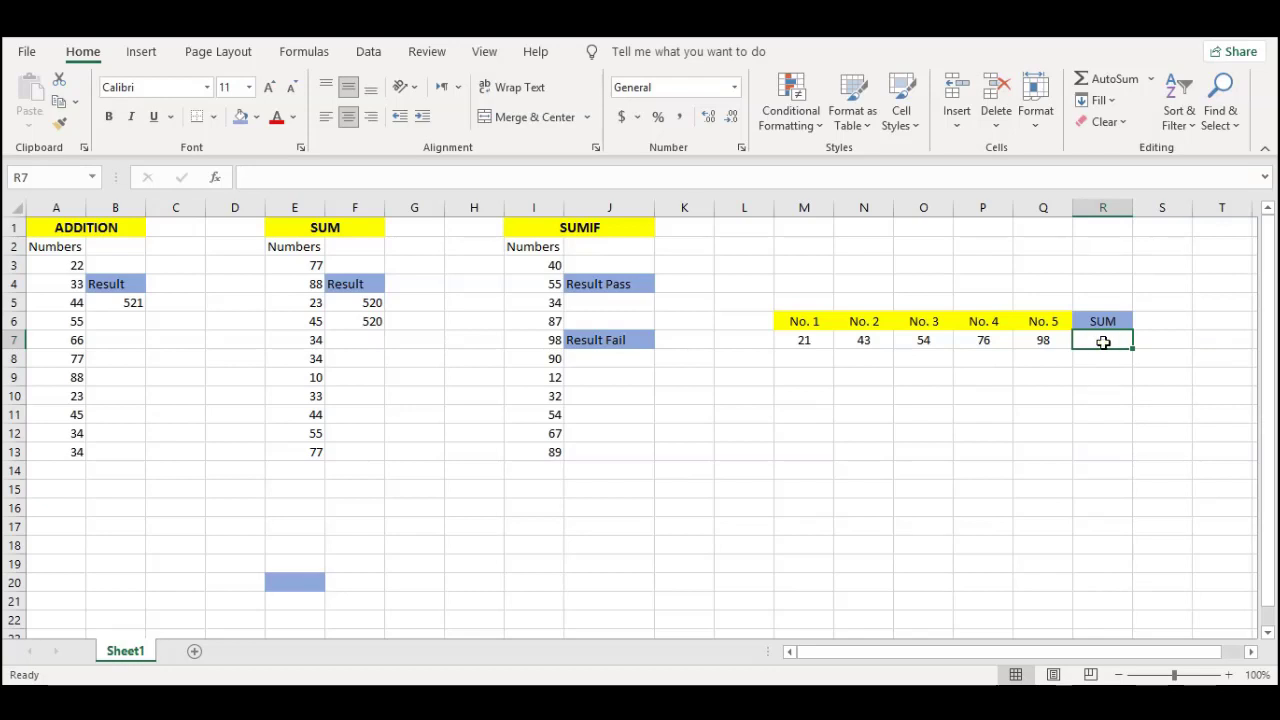
pyautogui.hotkey('alt', '=')
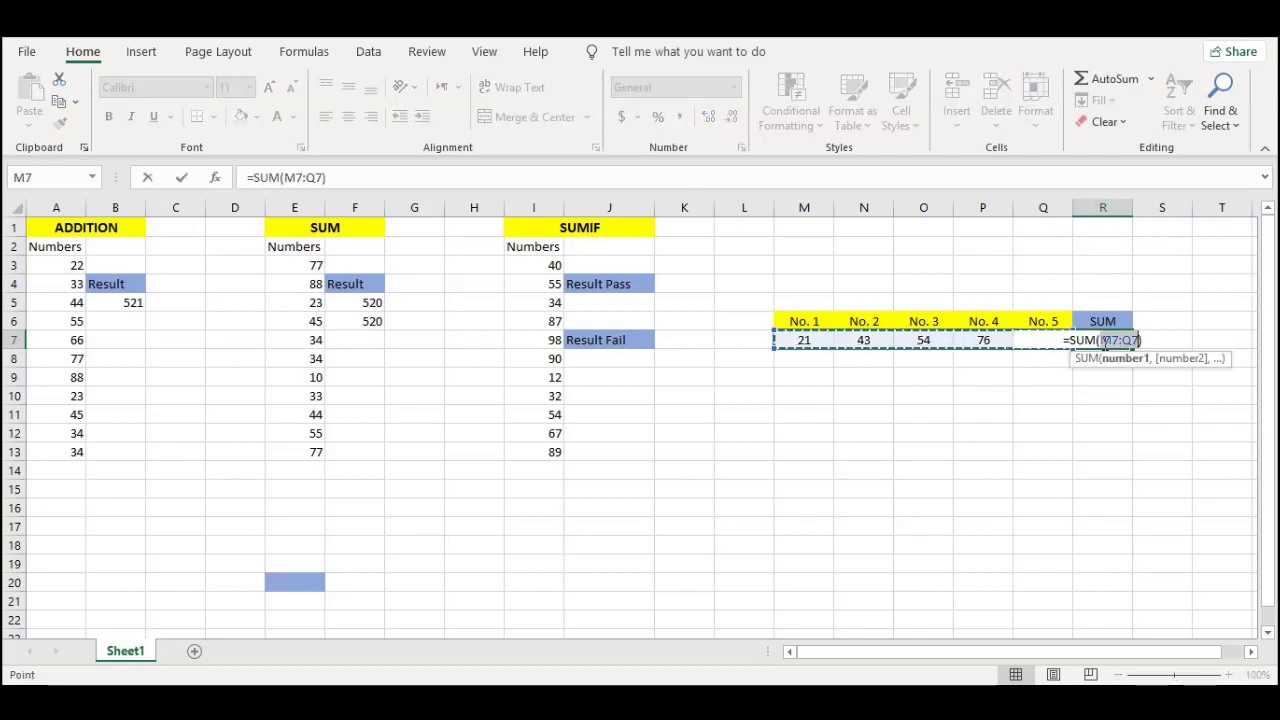
pyautogui.press('Return')
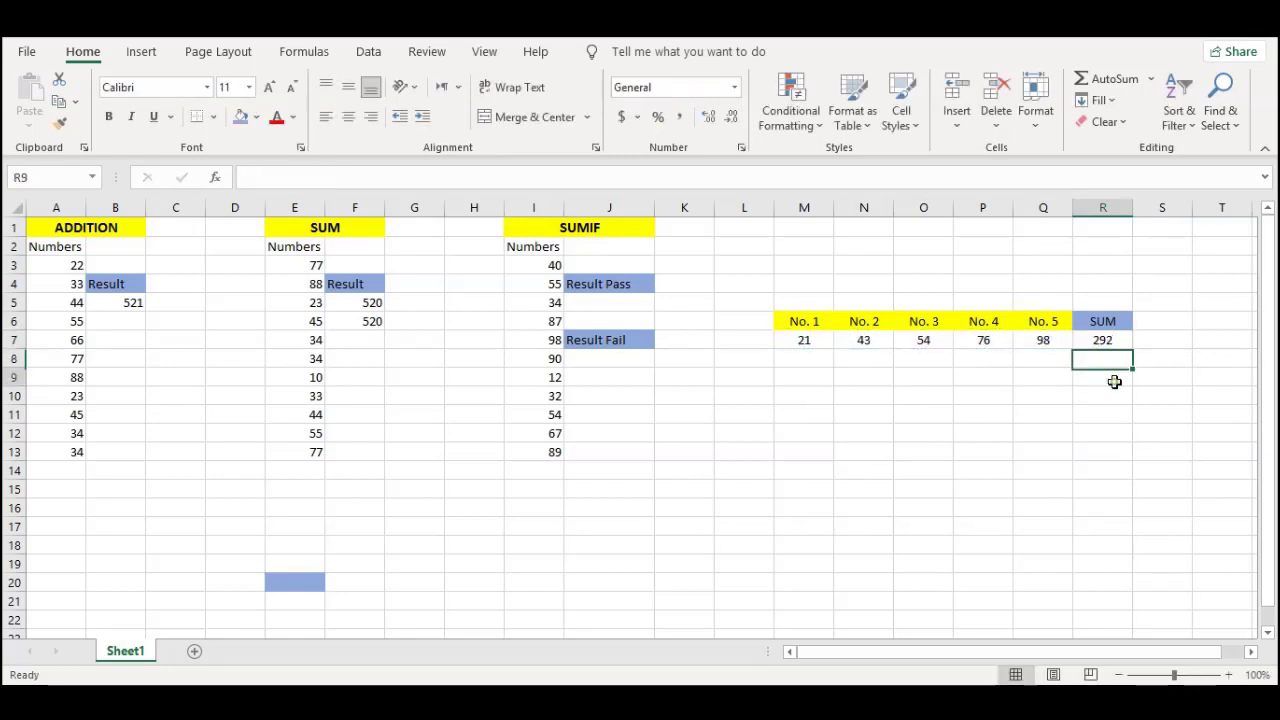
pyautogui.click(1110, 339)
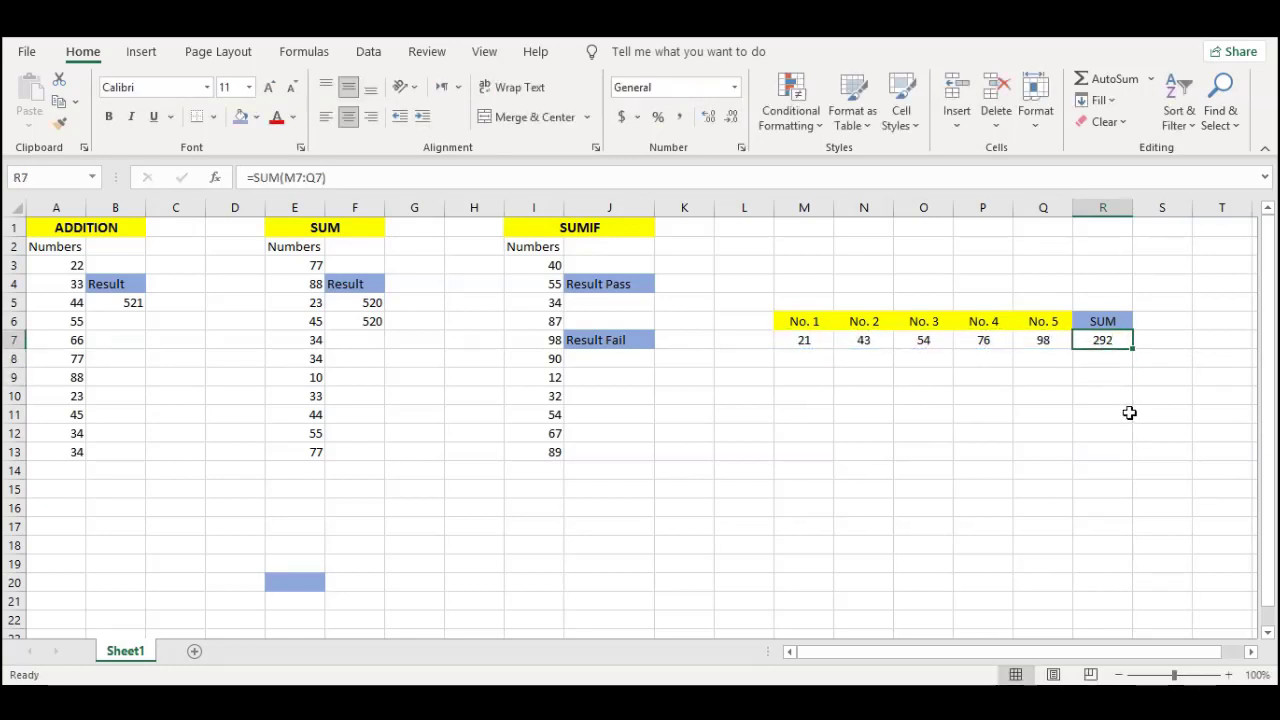
# - Replace the content of R7 with a manually entered SUM function over the range M7:Q7
pyautogui.write('=sum')
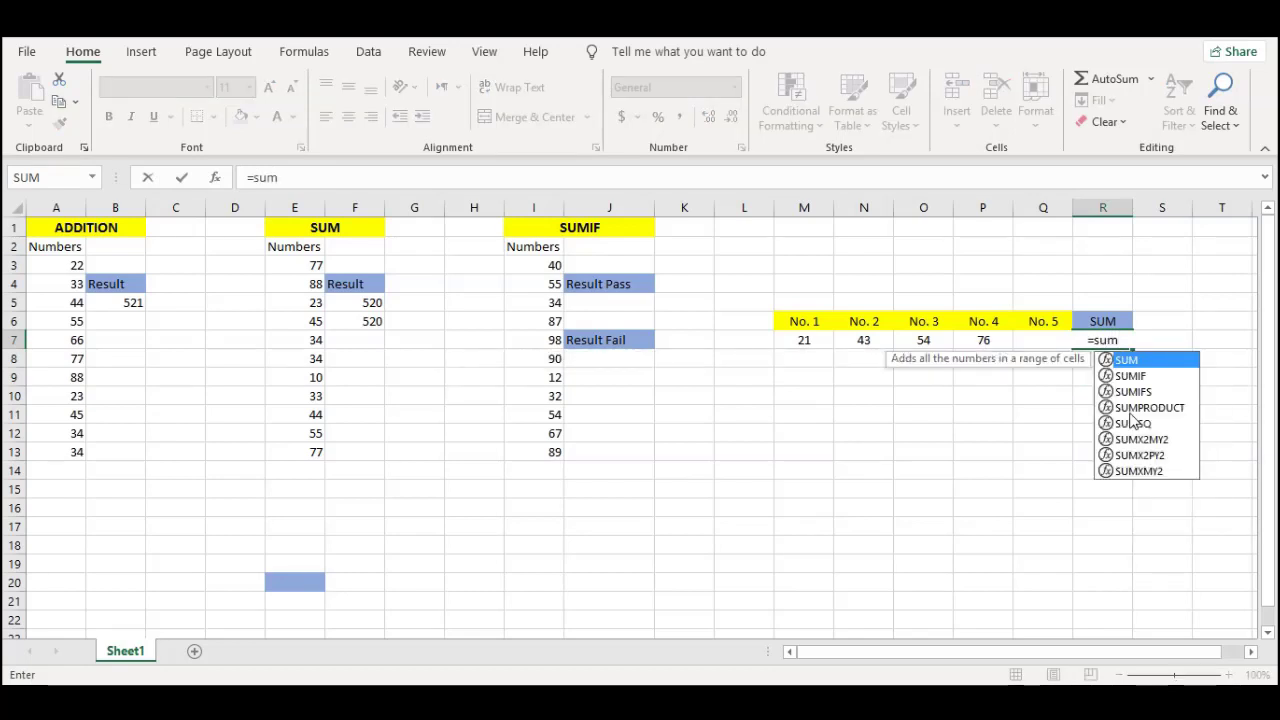
pyautogui.press('Tab')
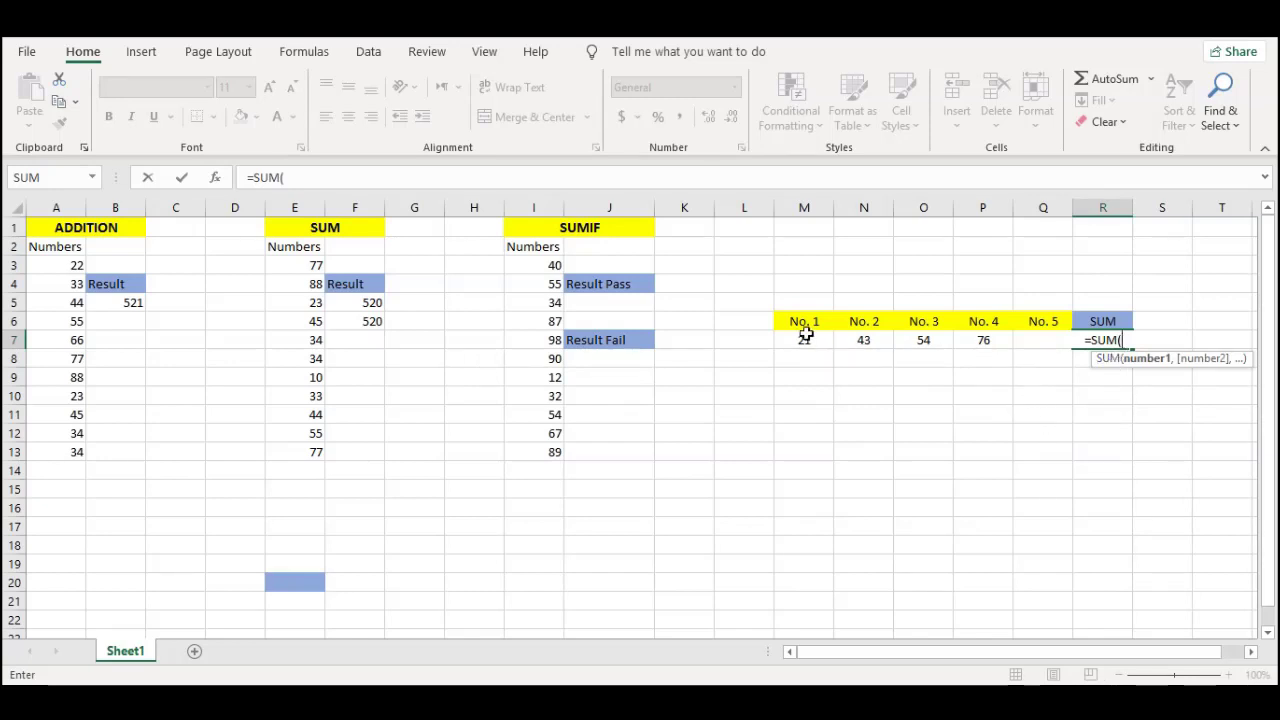
pyautogui.moveTo(803, 340); pyautogui.dragTo(1032, 340)
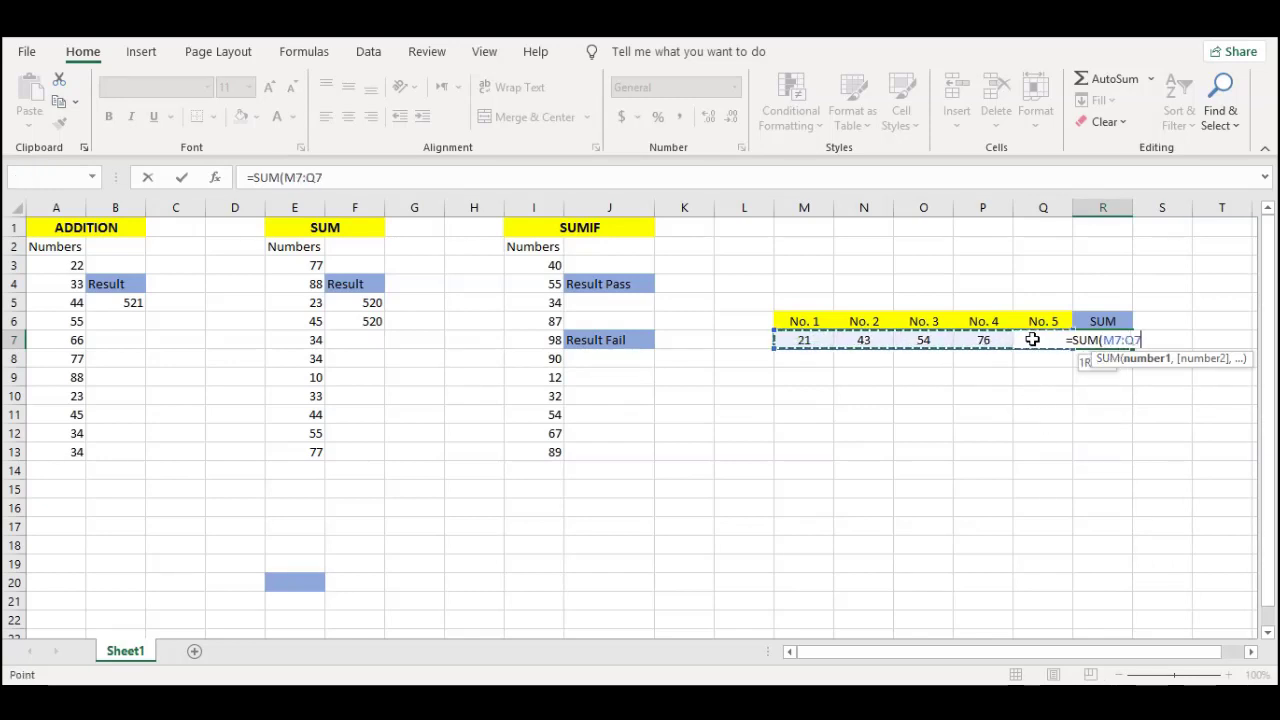
pyautogui.press('Return')
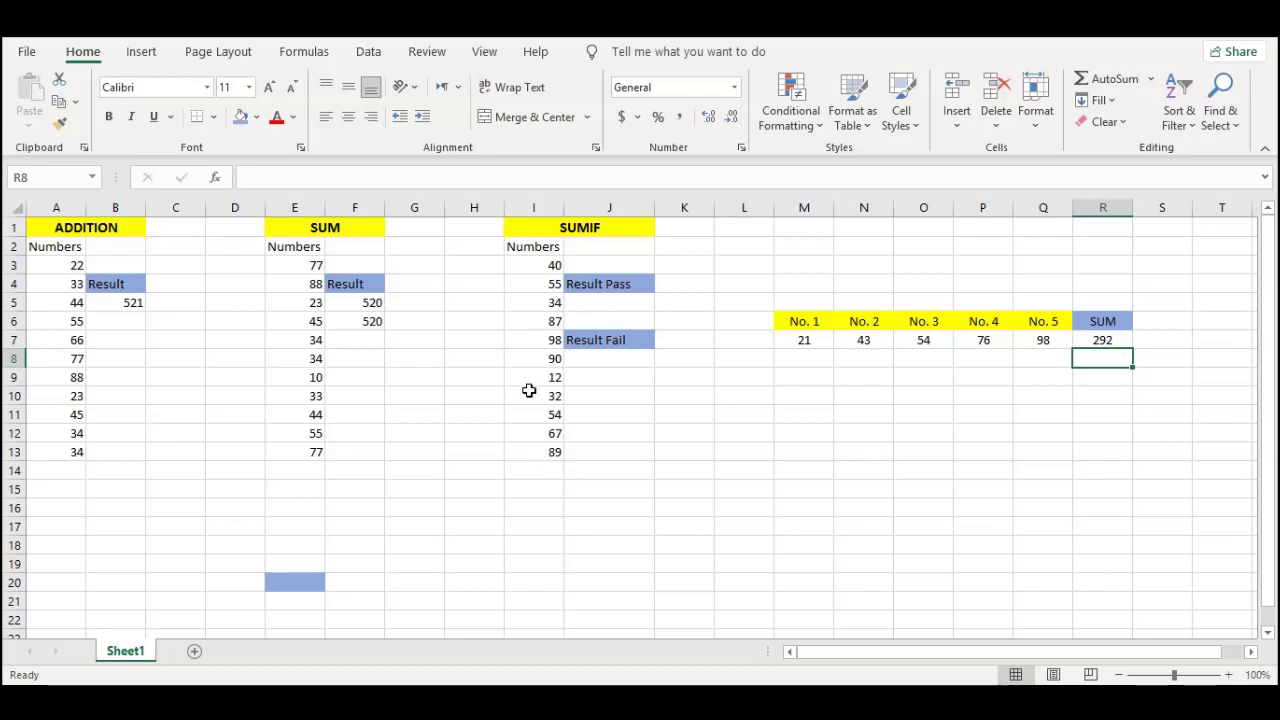
# - Label the first six SUMIF numbers in cells H3 to H8 as Pass, Pass, Fail, Pass, Pass and Pass
pyautogui.click(490, 262)
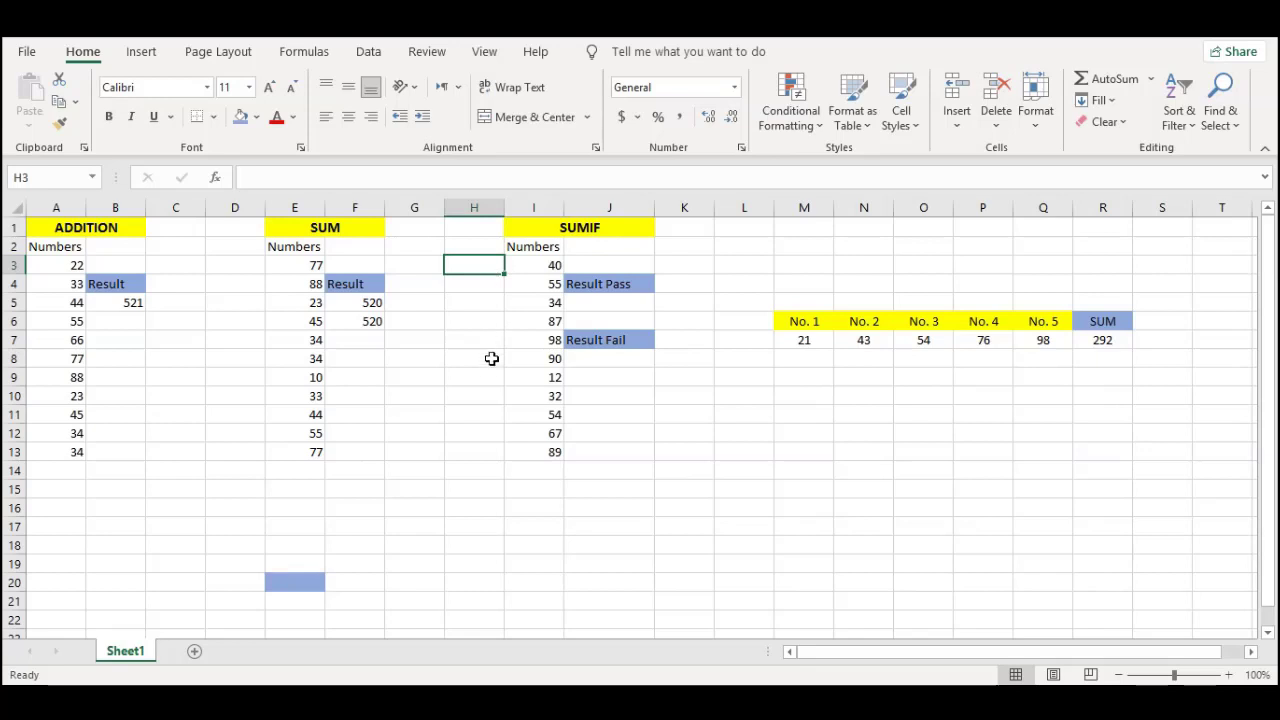
pyautogui.write('Pass')
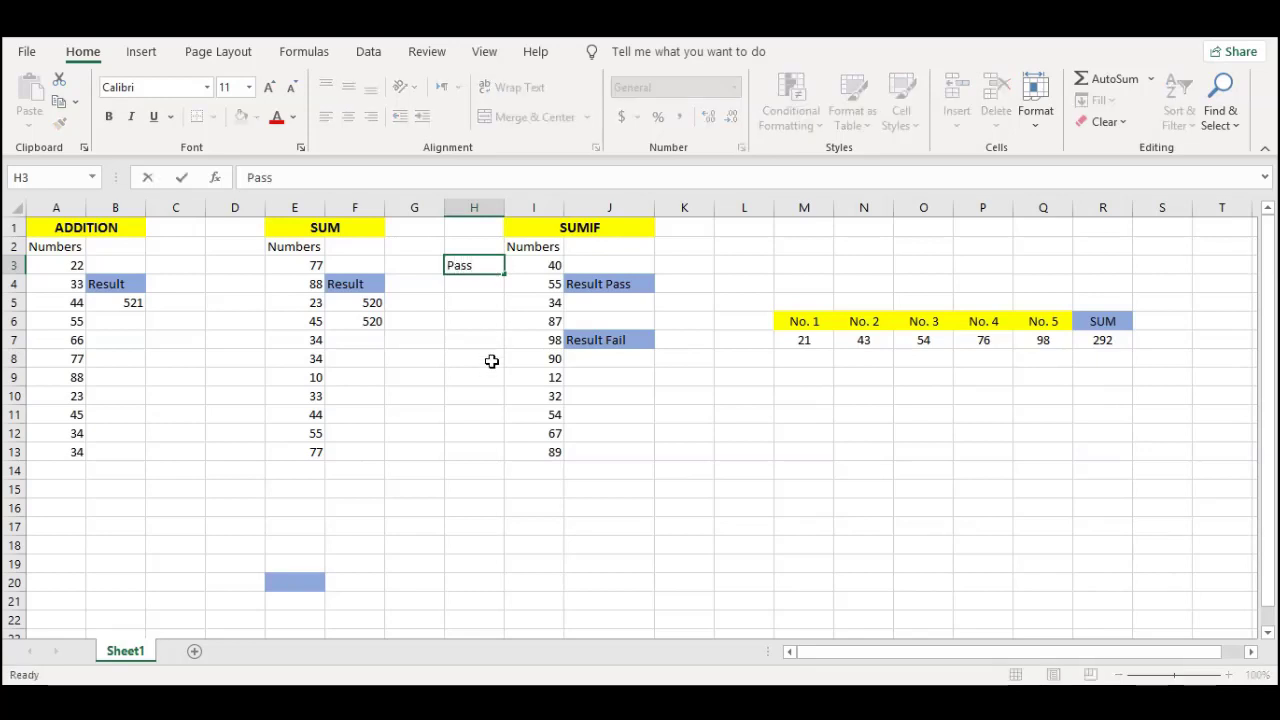
pyautogui.press('Return')
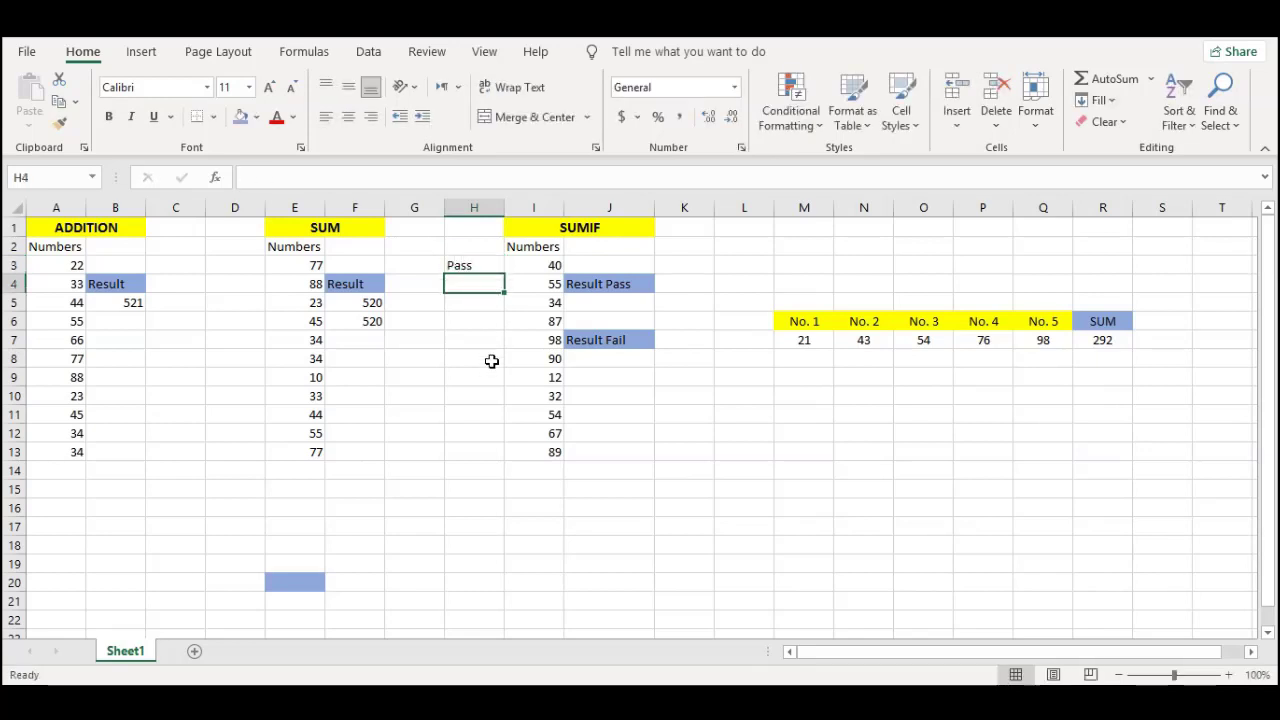
pyautogui.write('Pass')
pyautogui.press('Return')
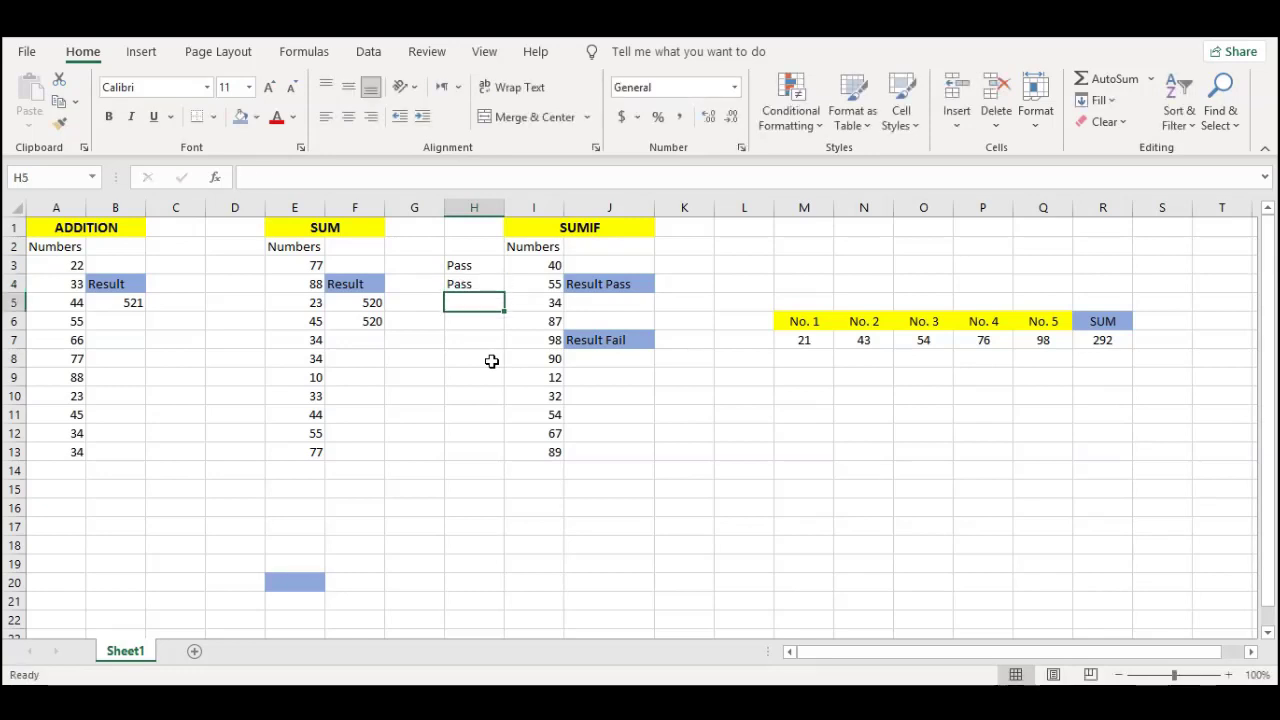
pyautogui.write('Fail')
pyautogui.press('Return')
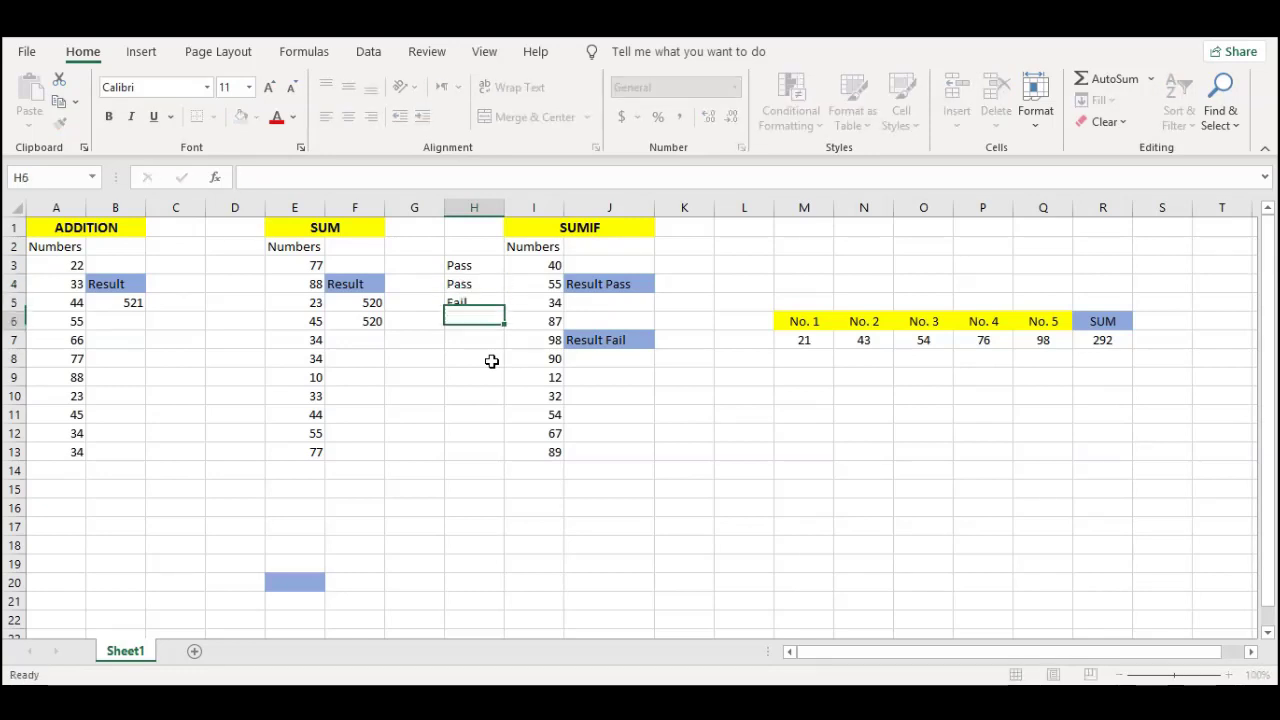
pyautogui.write('Pass')
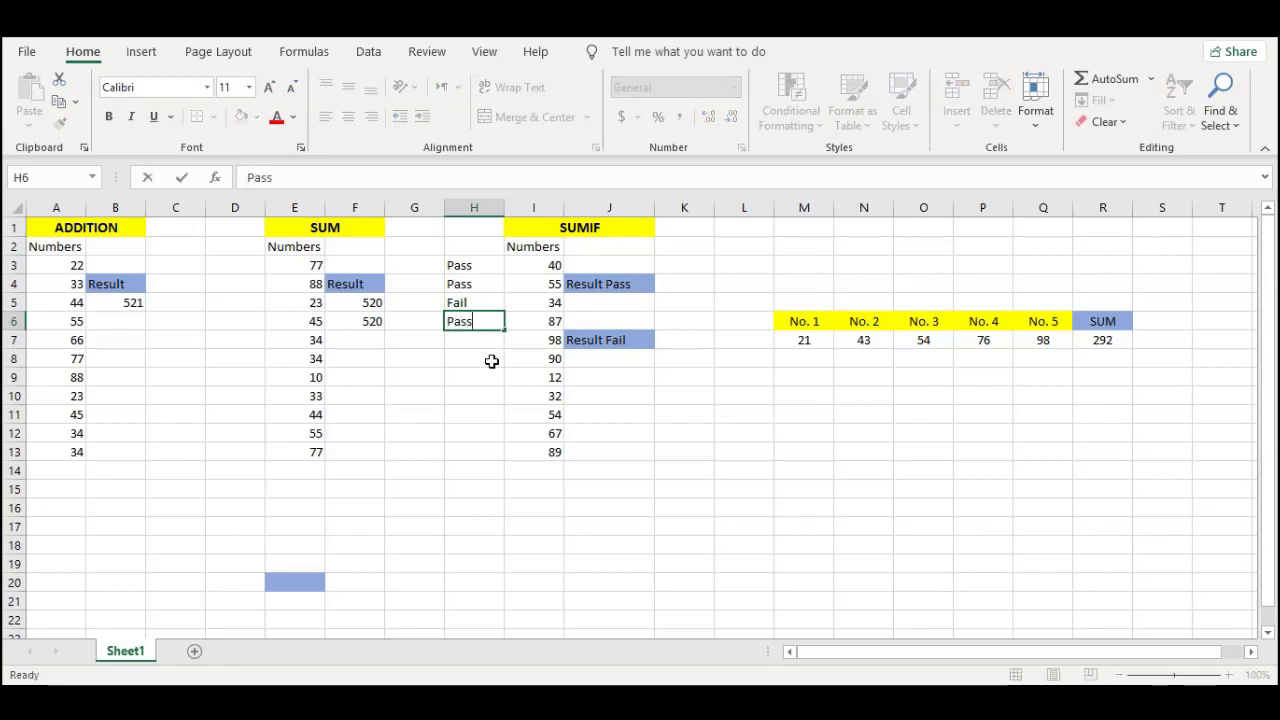
pyautogui.press('Return')
pyautogui.write('Pass')
pyautogui.press('Return')
pyautogui.write('Pass')
pyautogui.press('Return')
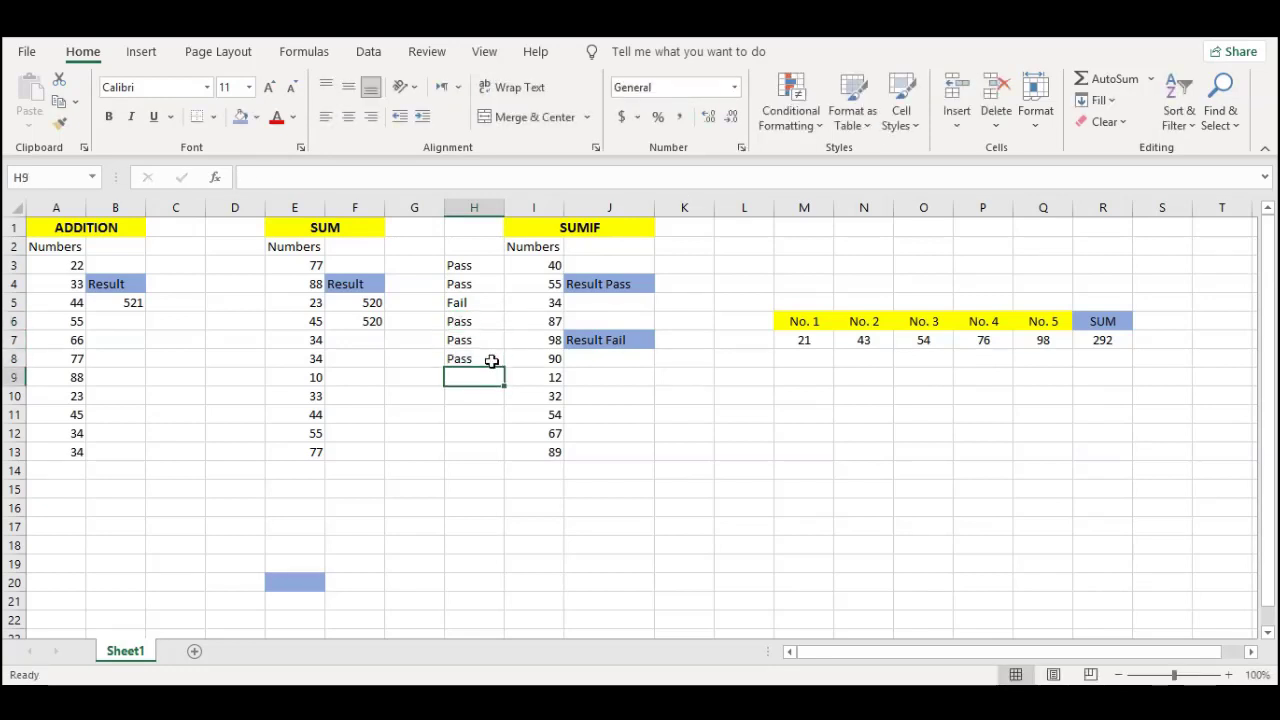
# - Label the remaining SUMIF numbers in cells H9 to H13 as Fail, Fail, Pass, Pass and Pass
pyautogui.write('Fail')
pyautogui.press('Return')
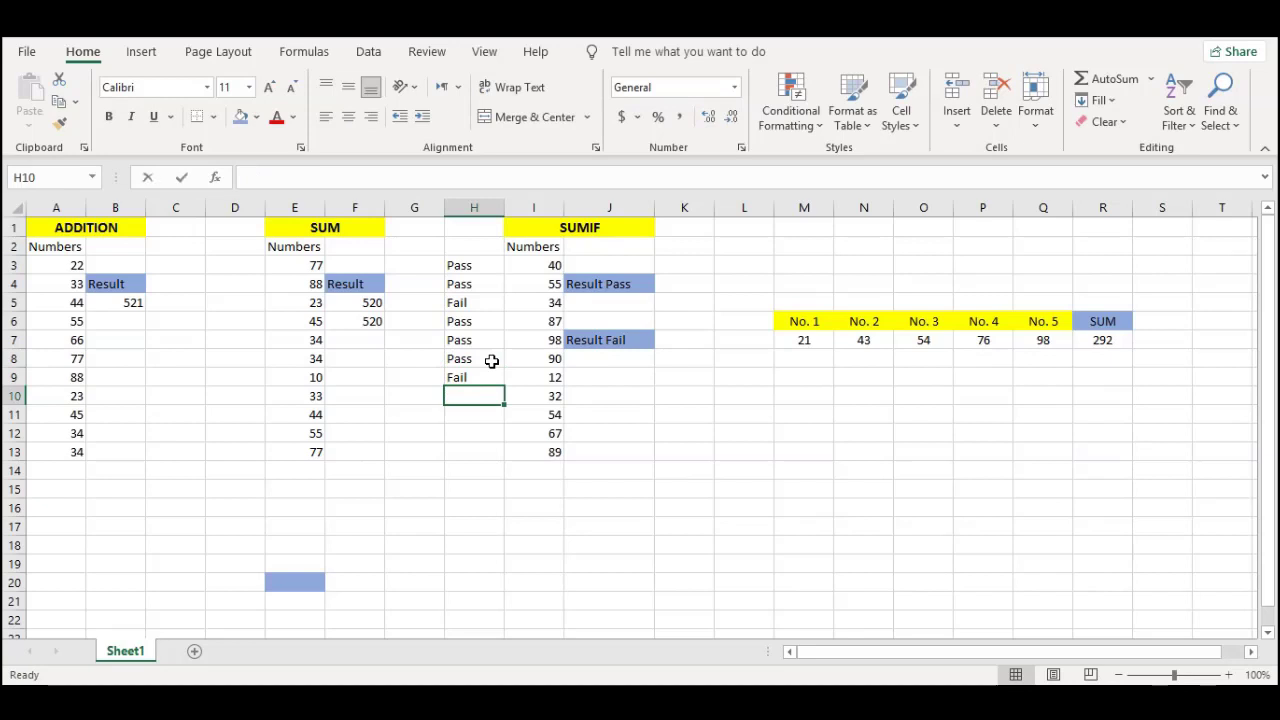
pyautogui.write('Fail')
pyautogui.press('Return')
pyautogui.write('Pass')
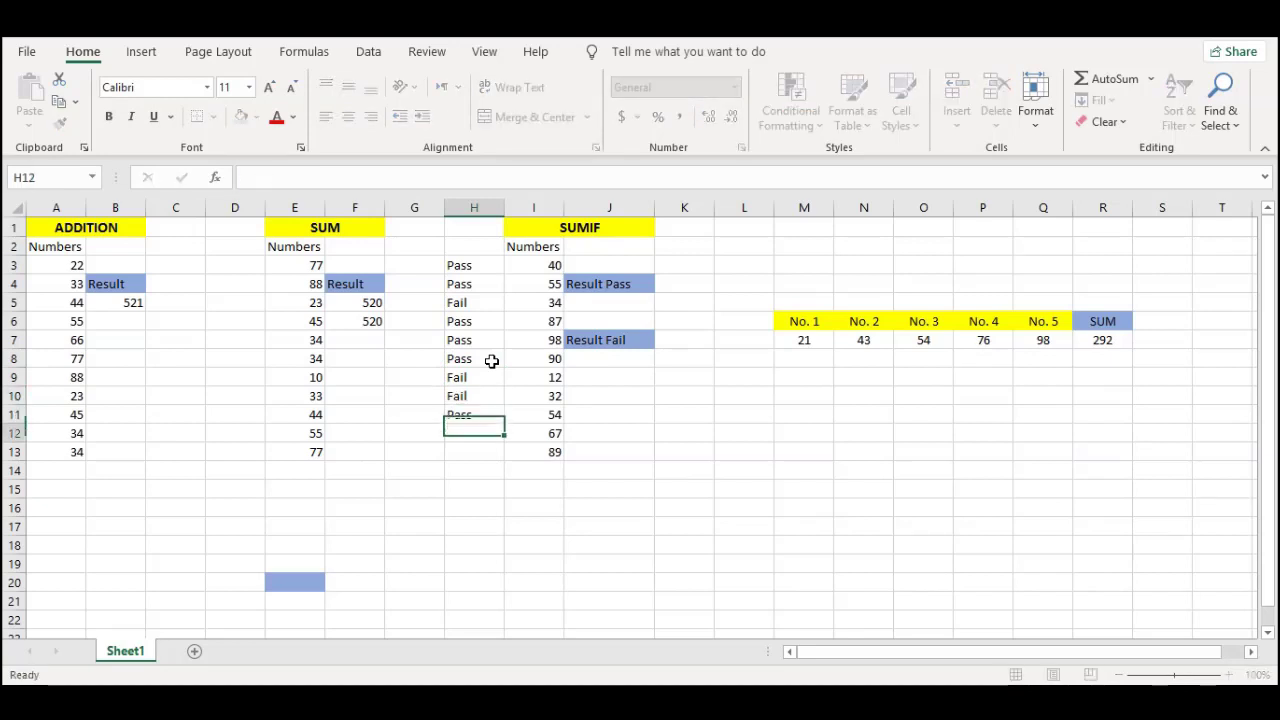
pyautogui.press('Return')
pyautogui.write('pass')
pyautogui.press('Return')
pyautogui.write('pass')
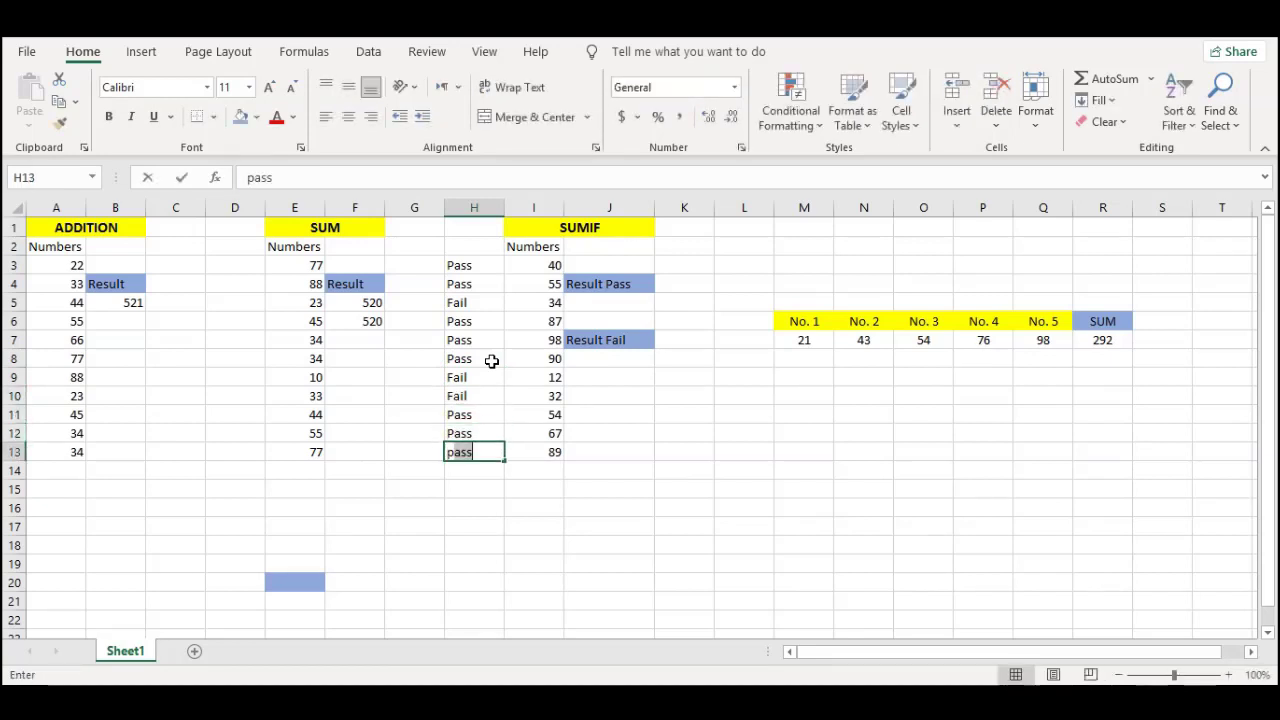
pyautogui.press('Return')
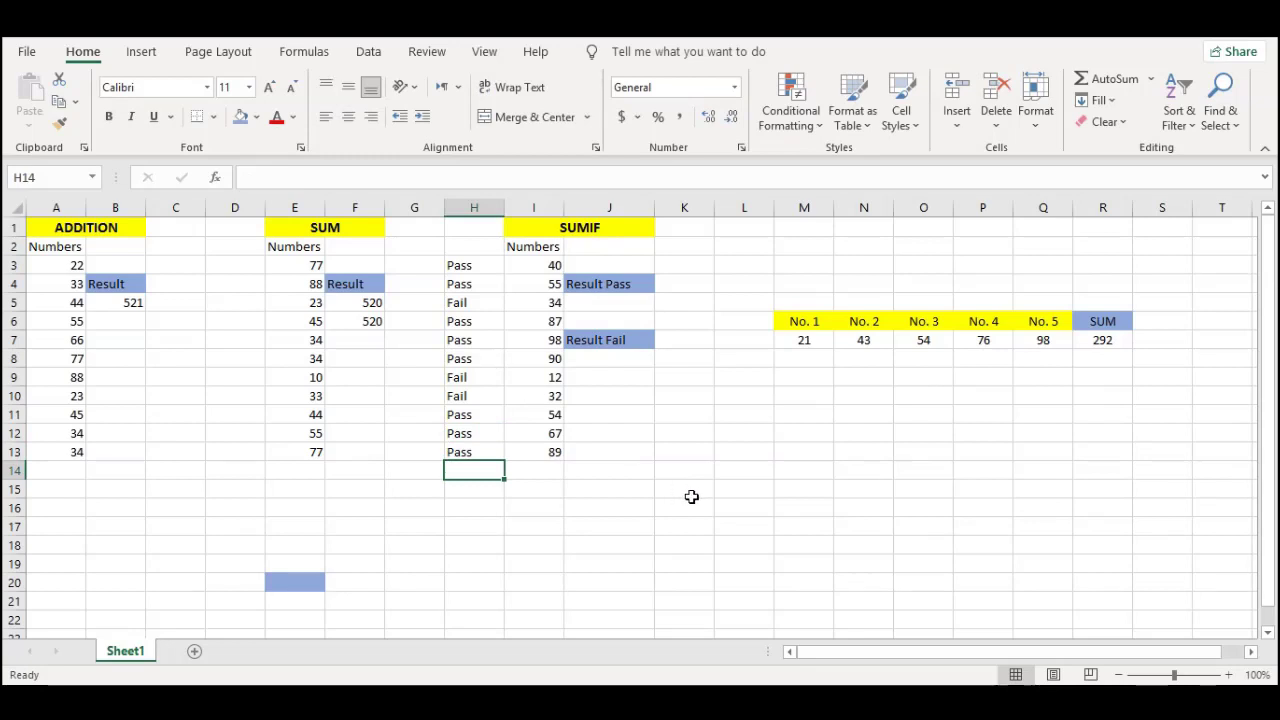
# - Set the numbers beside the Fail labels in I5, I9 and I10 to 2, 4 and 6, and check them
pyautogui.click(662, 430)
pyautogui.click(606, 302)
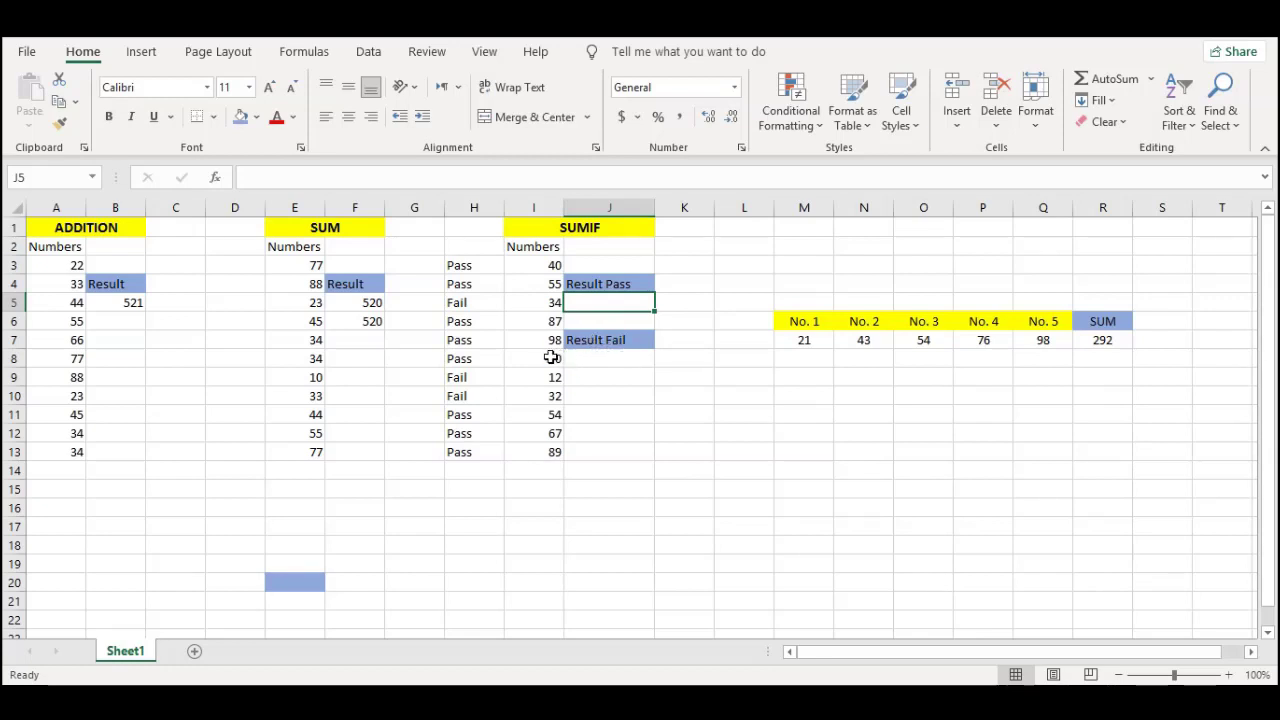
pyautogui.click(530, 308)
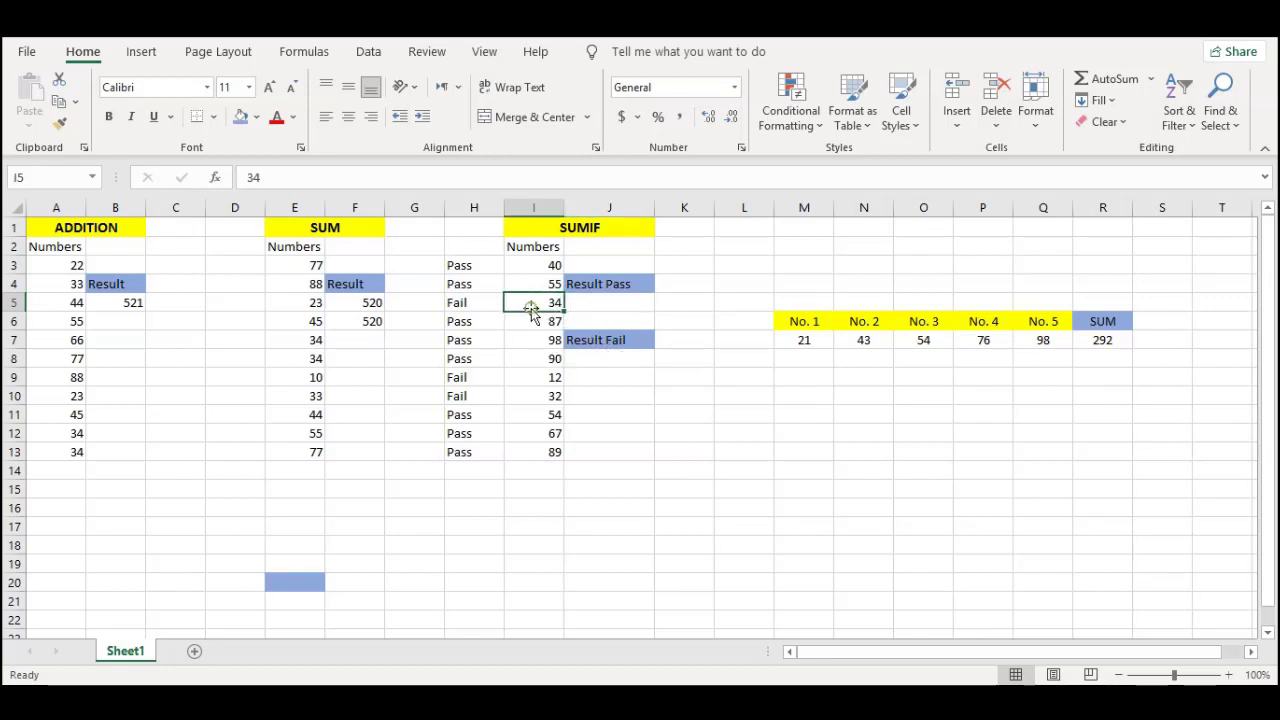
pyautogui.write('2')
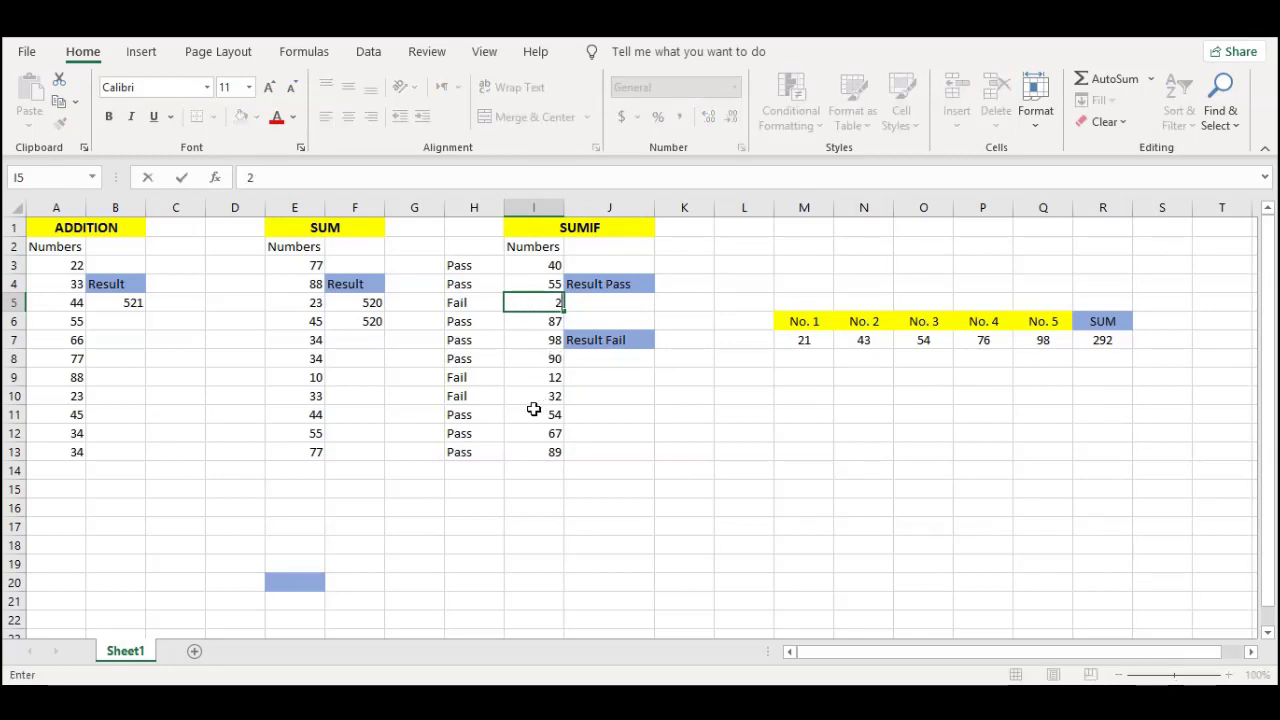
pyautogui.click(549, 375)
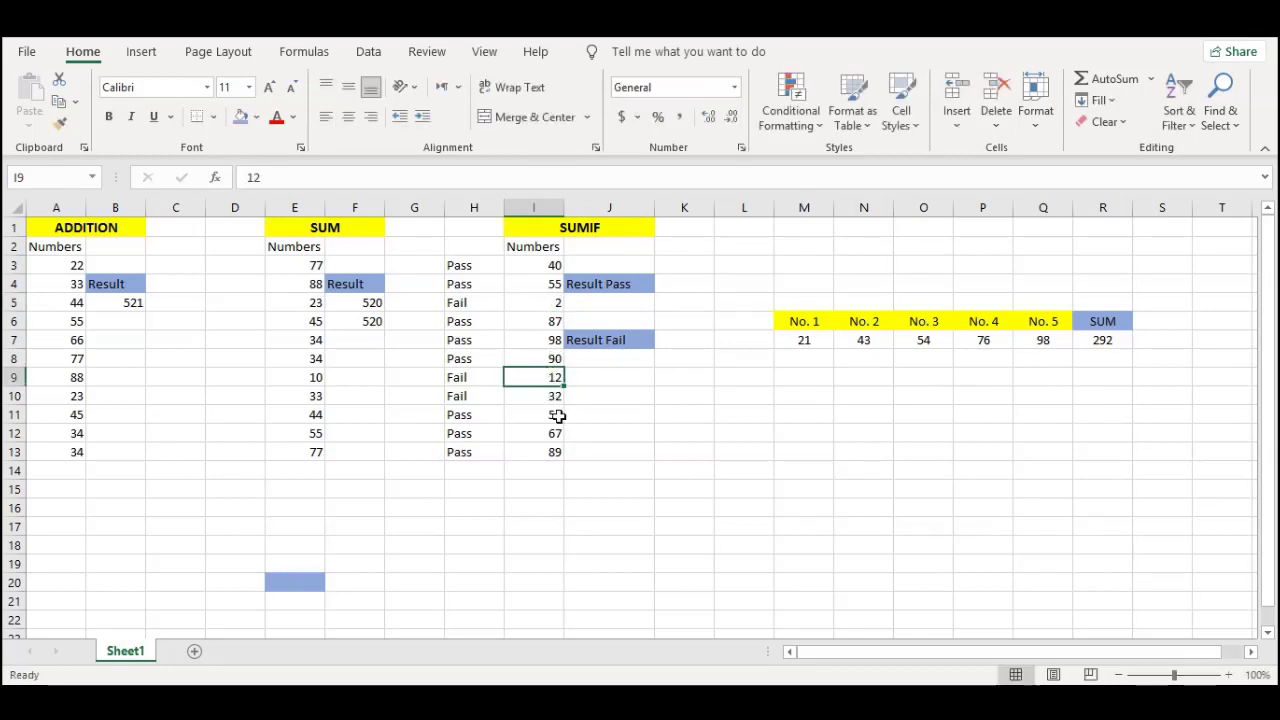
pyautogui.write('4')
pyautogui.click(541, 398)
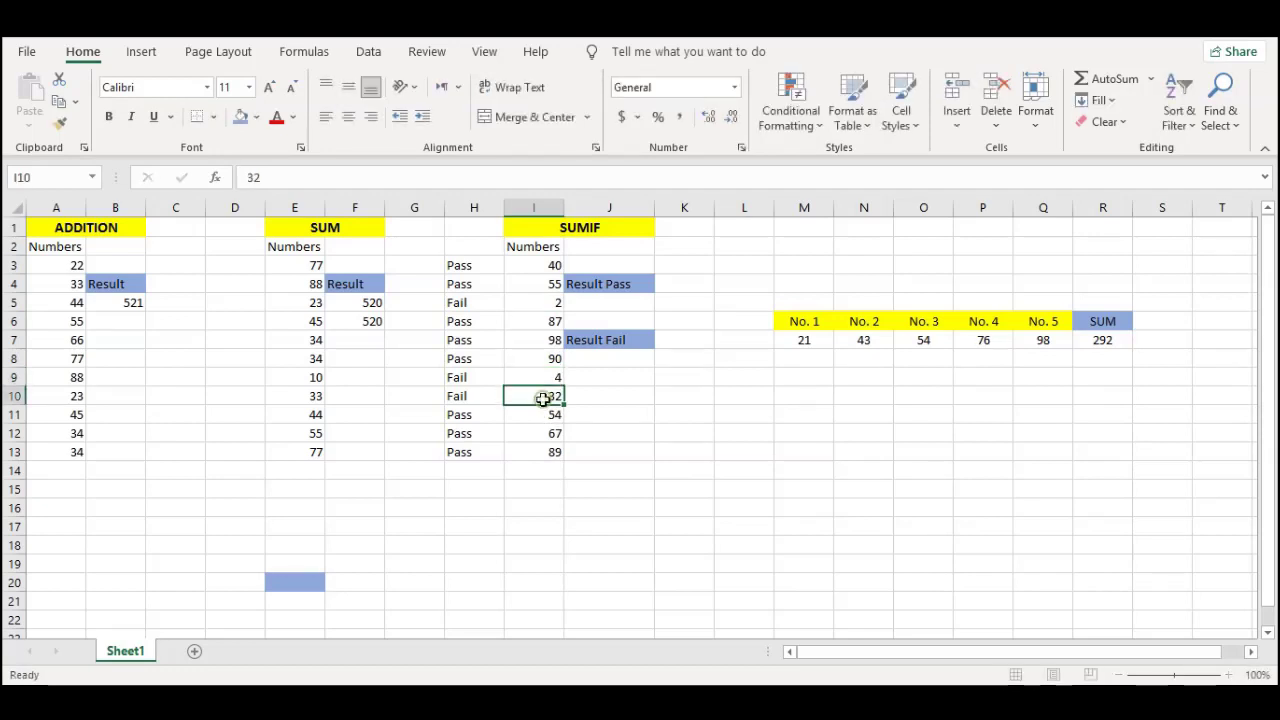
pyautogui.write('6')
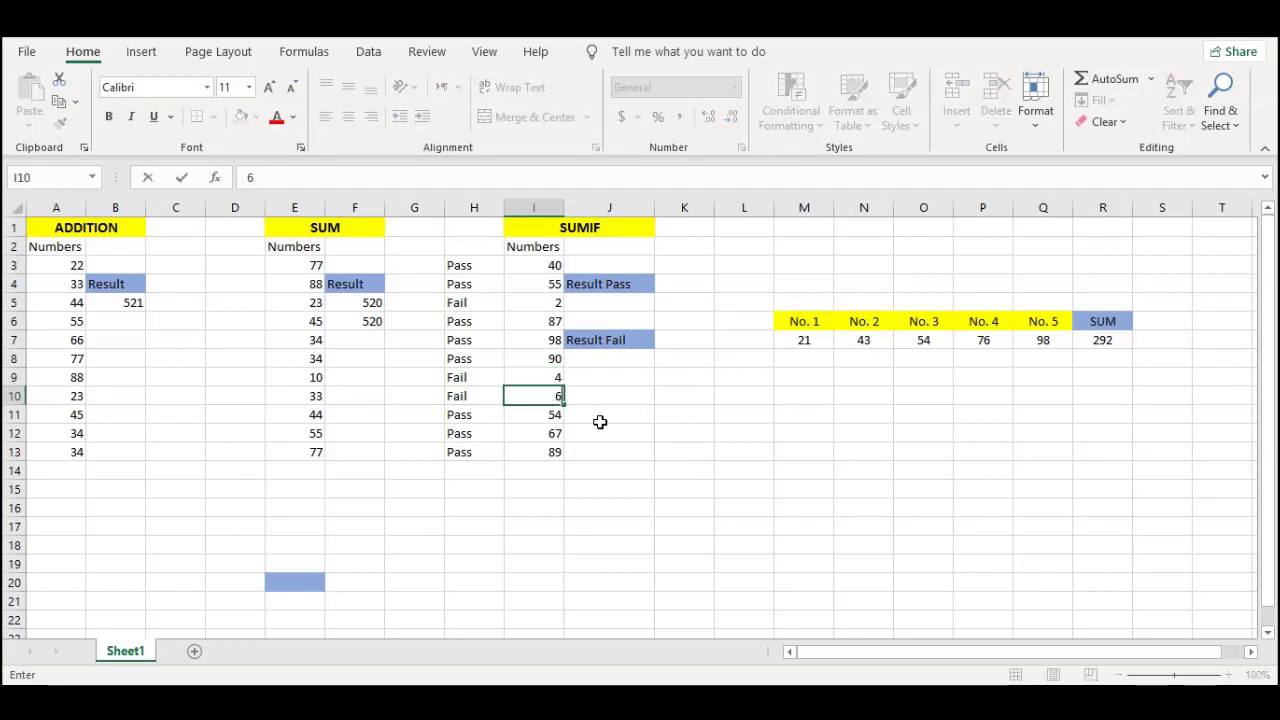
pyautogui.click(600, 422)
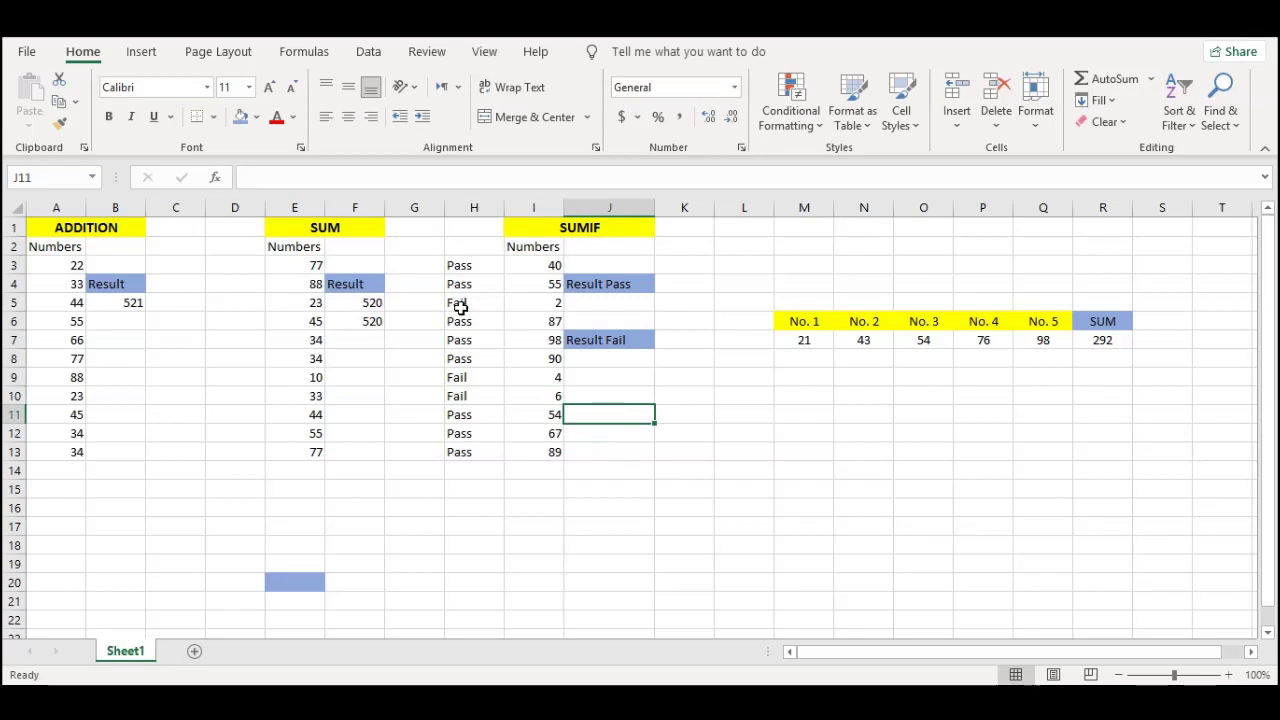
pyautogui.click(533, 399)
pyautogui.click(531, 377)
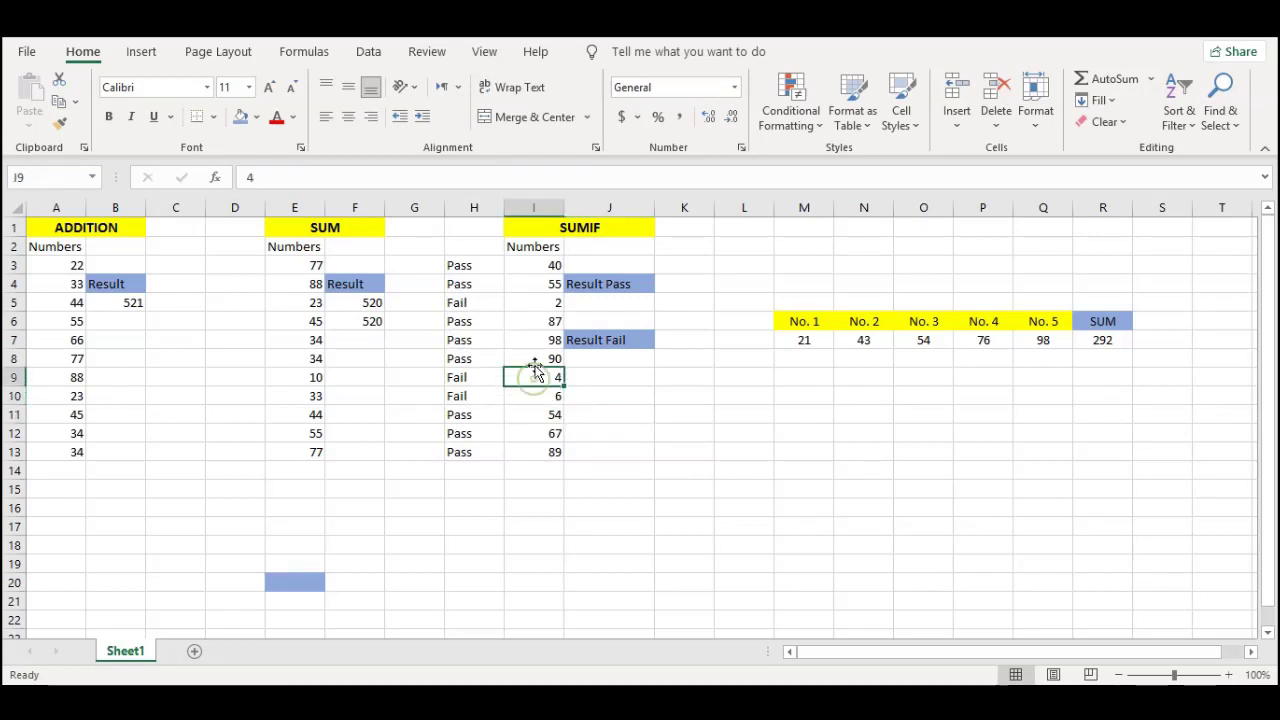
pyautogui.click(543, 303)
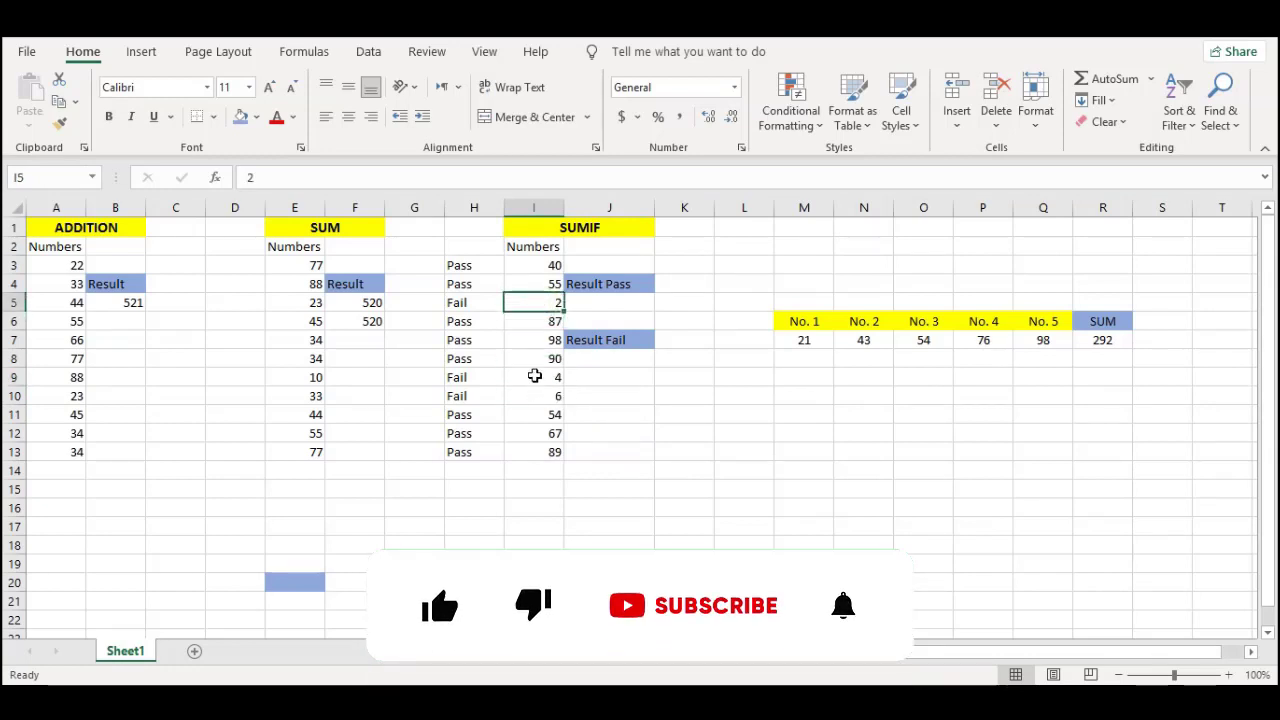
# - Enter =SUMIF(H3:H13,"Fail",I3:I13) in cell J8 under Result Fail and review the formula
pyautogui.click(604, 361)
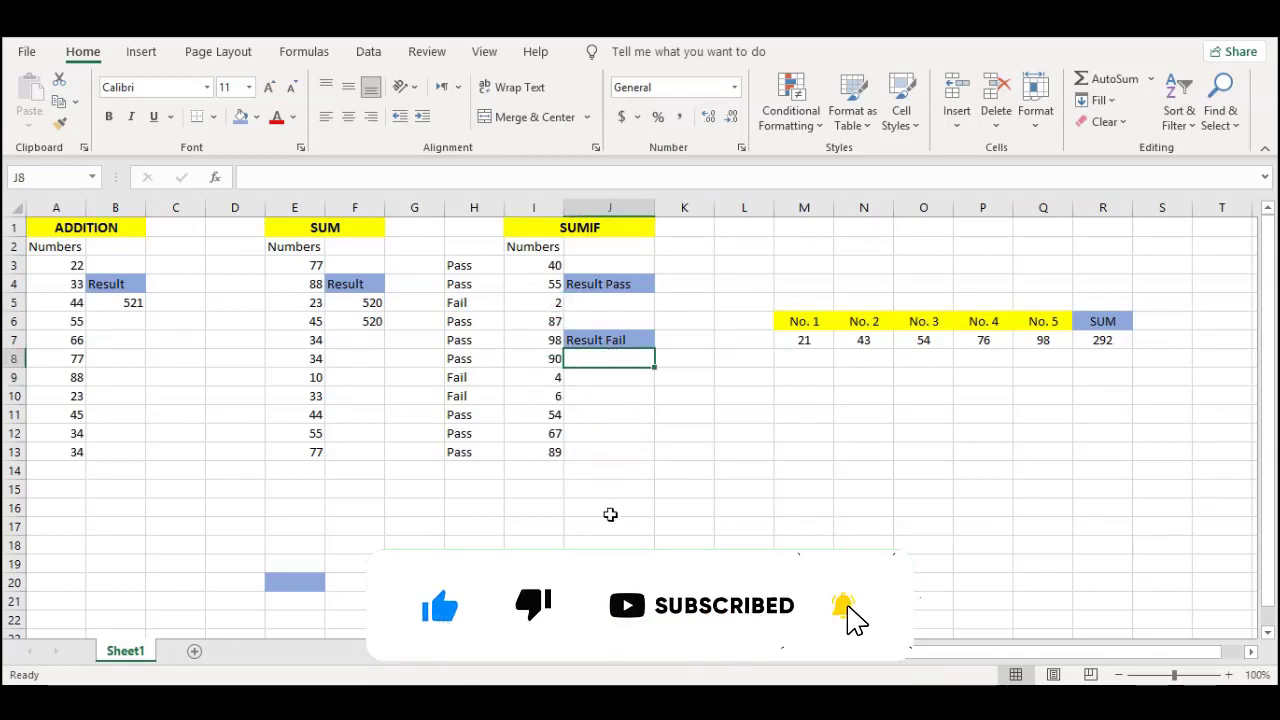
pyautogui.write('=')
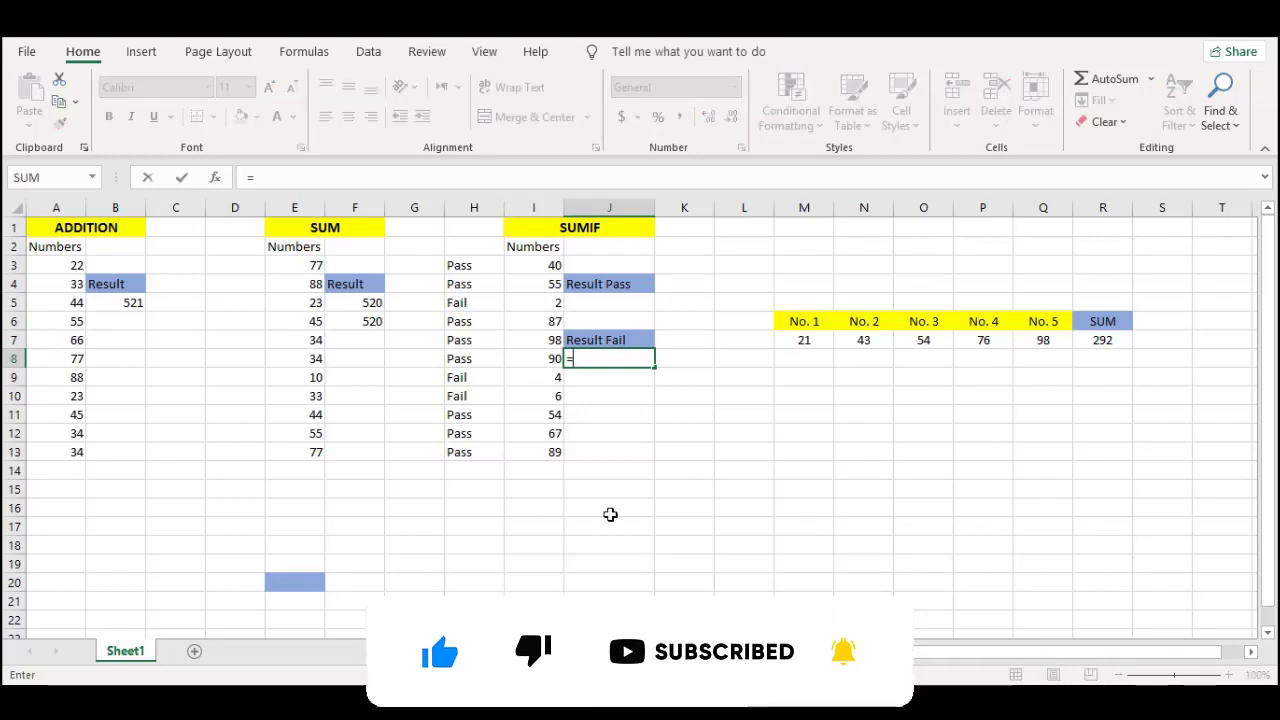
pyautogui.write('sumi')
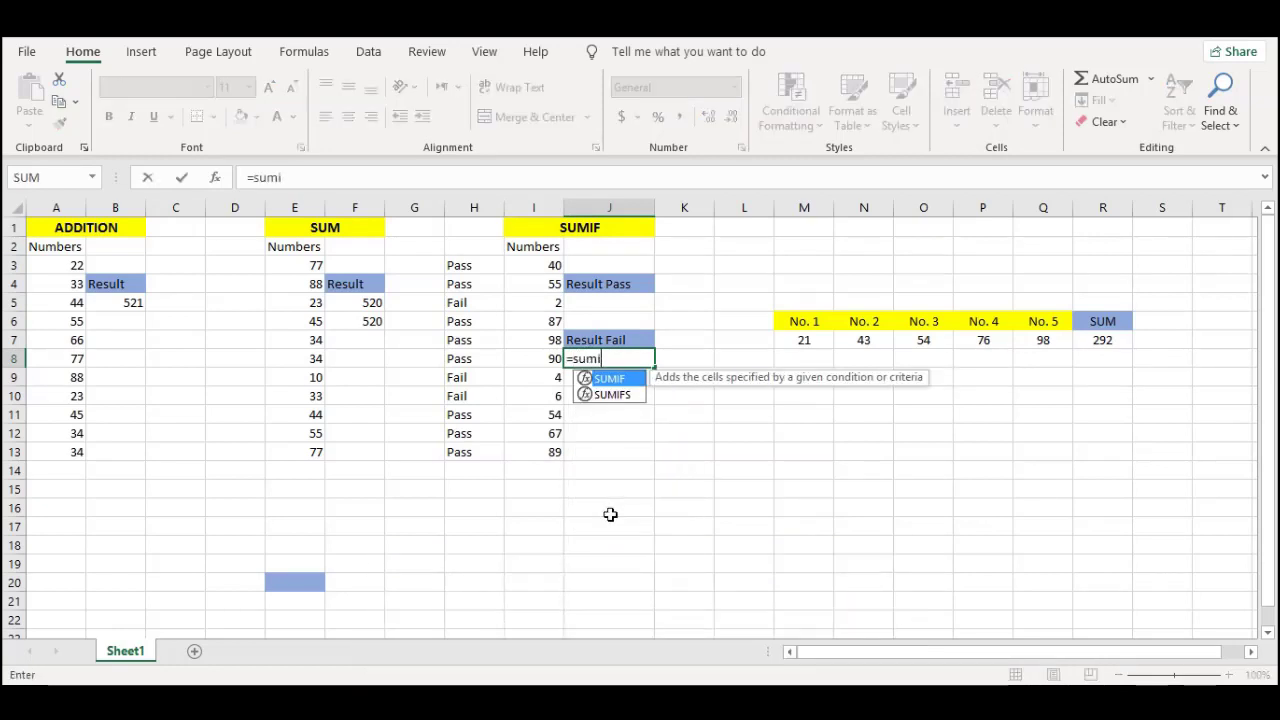
pyautogui.write('f')
pyautogui.press('Tab')
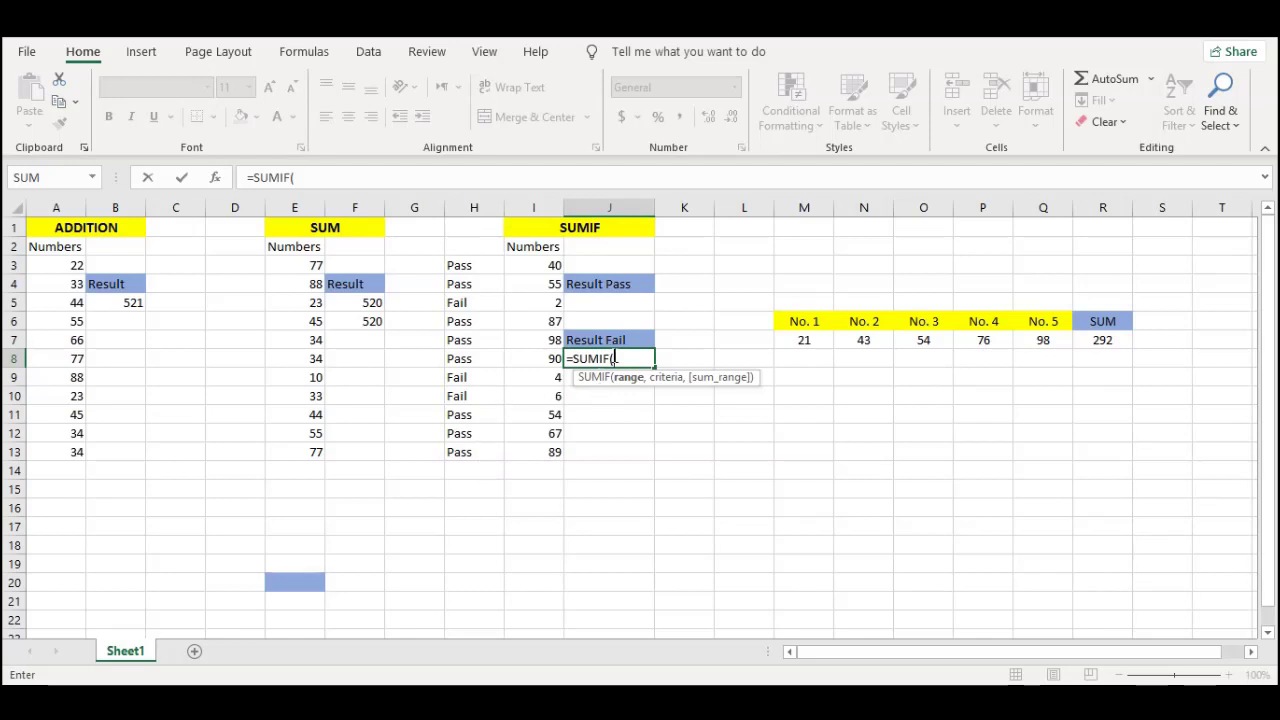
pyautogui.click(474, 266)
pyautogui.moveTo(474, 266); pyautogui.dragTo(474, 454)
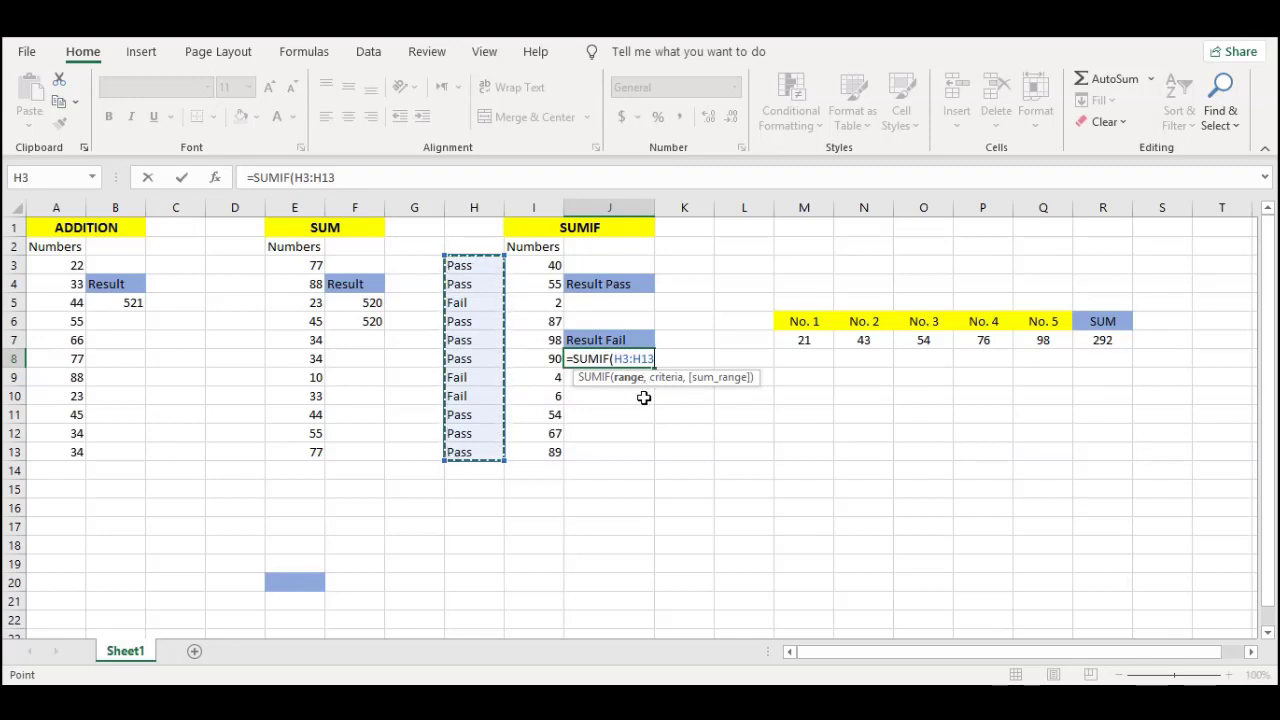
pyautogui.write(',"Fail')
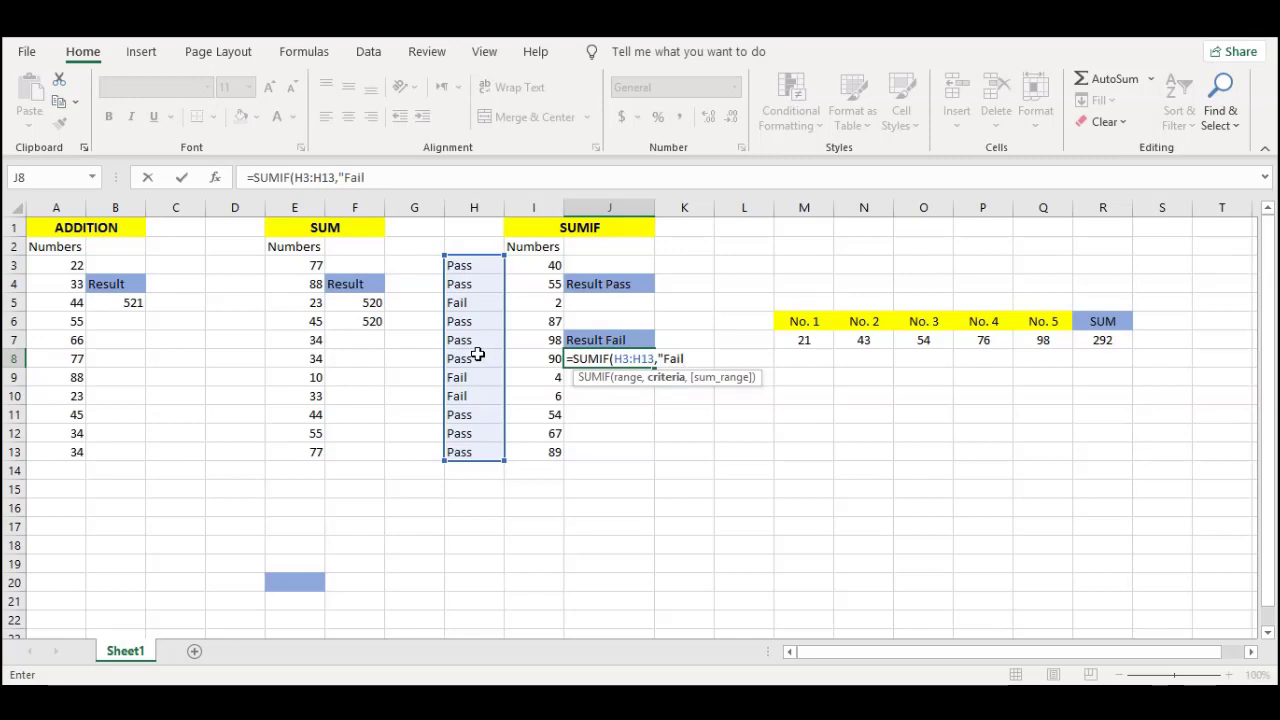
pyautogui.write(',')
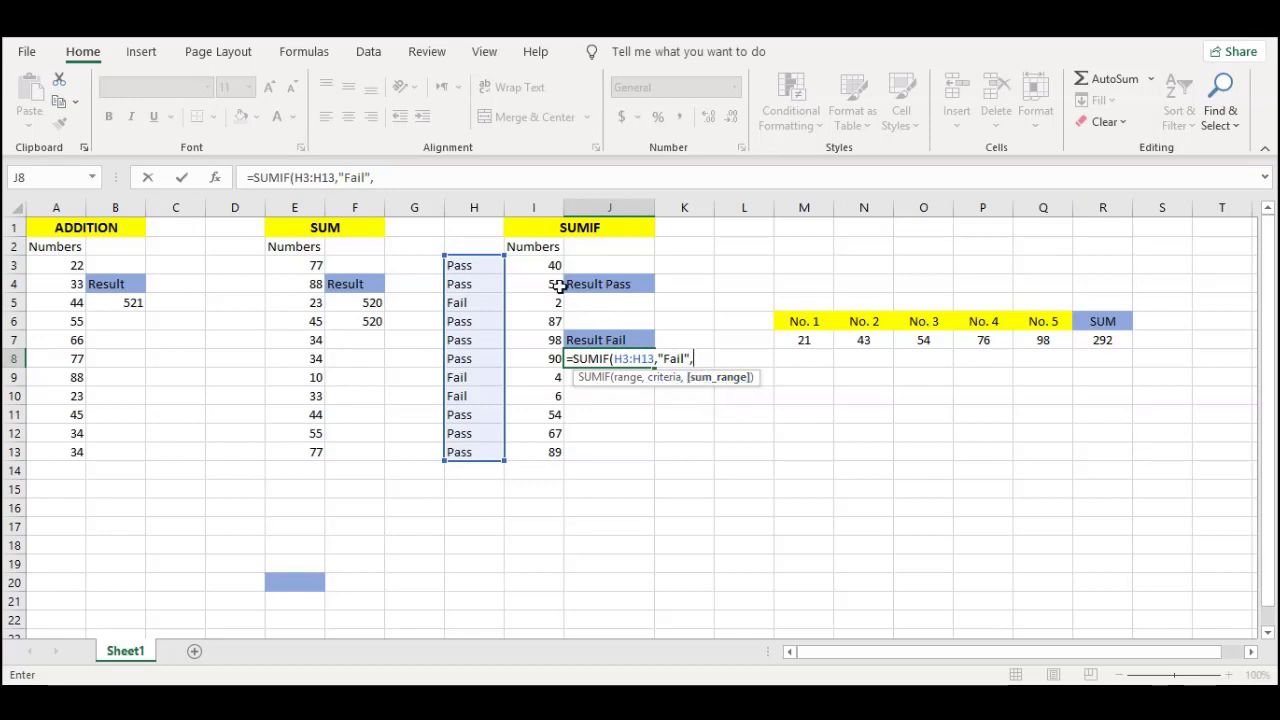
pyautogui.moveTo(525, 262); pyautogui.dragTo(540, 455)
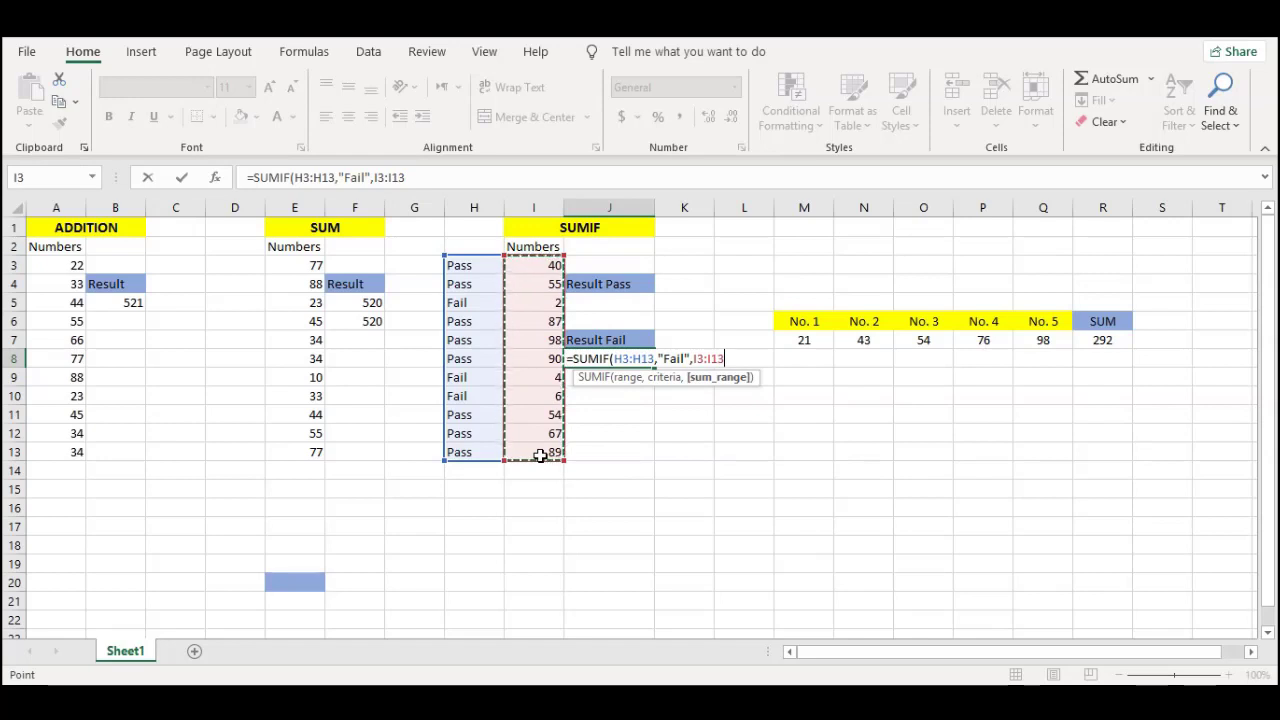
pyautogui.write(')')
pyautogui.press('Return')
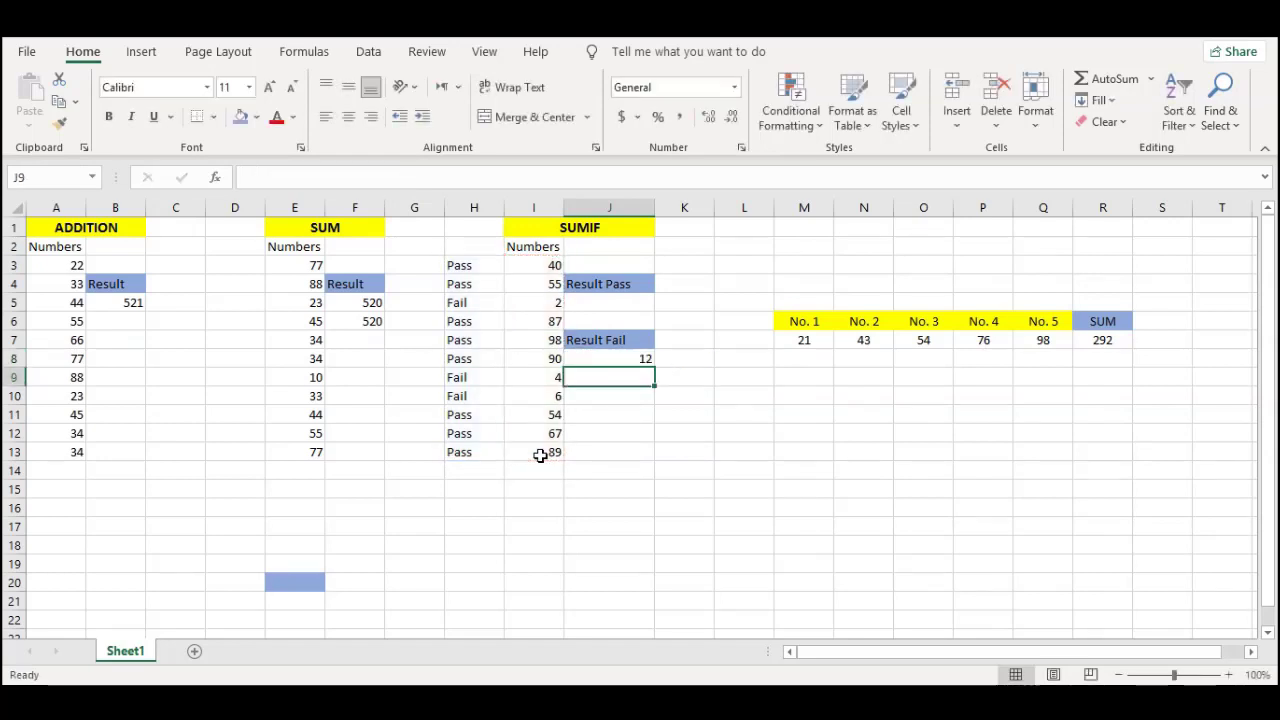
pyautogui.click(583, 362)
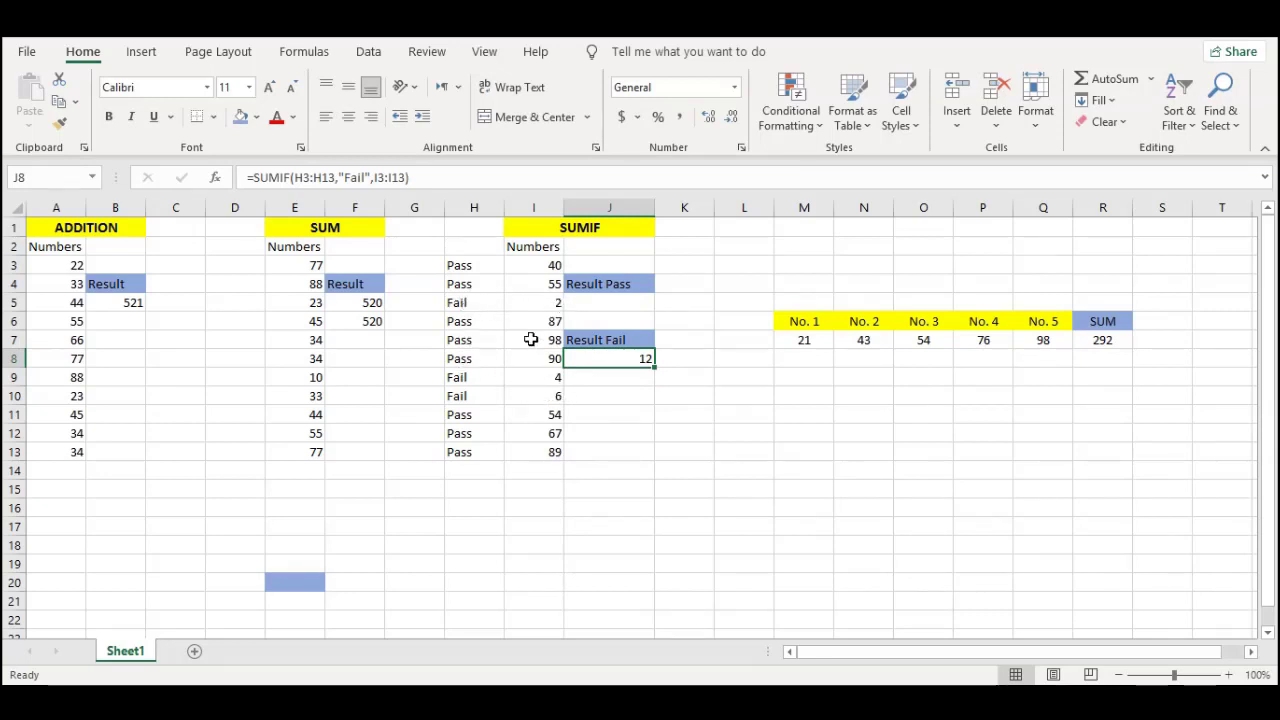
# - Set the Fail numbers in I5 to 20 and I9 to 10 to test the SUMIF total
pyautogui.click(533, 303)
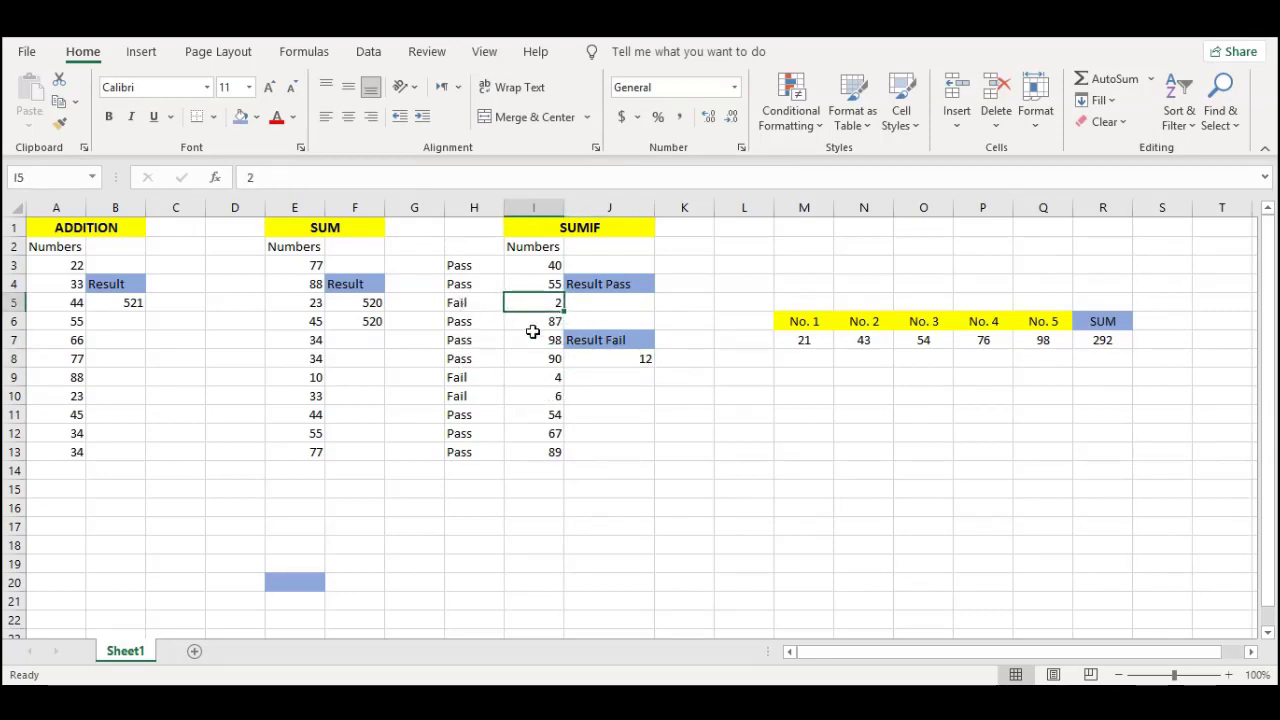
pyautogui.write('20')
pyautogui.press('Return')
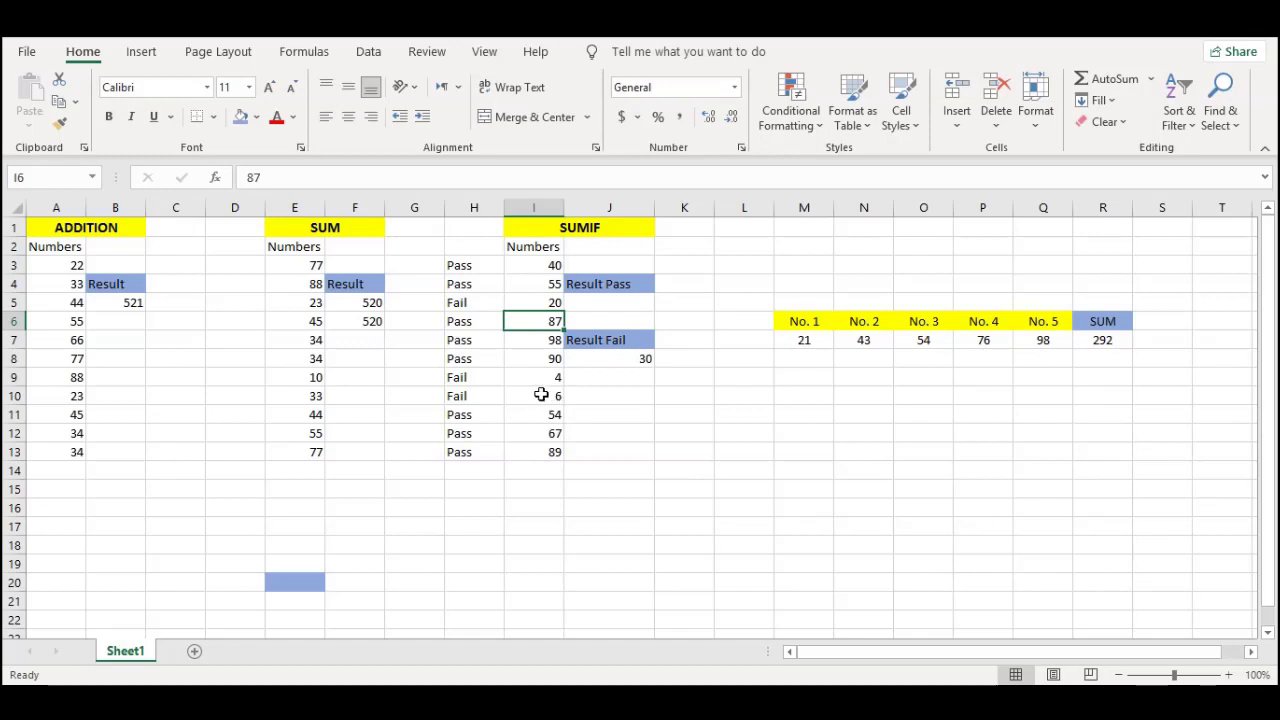
pyautogui.click(542, 376)
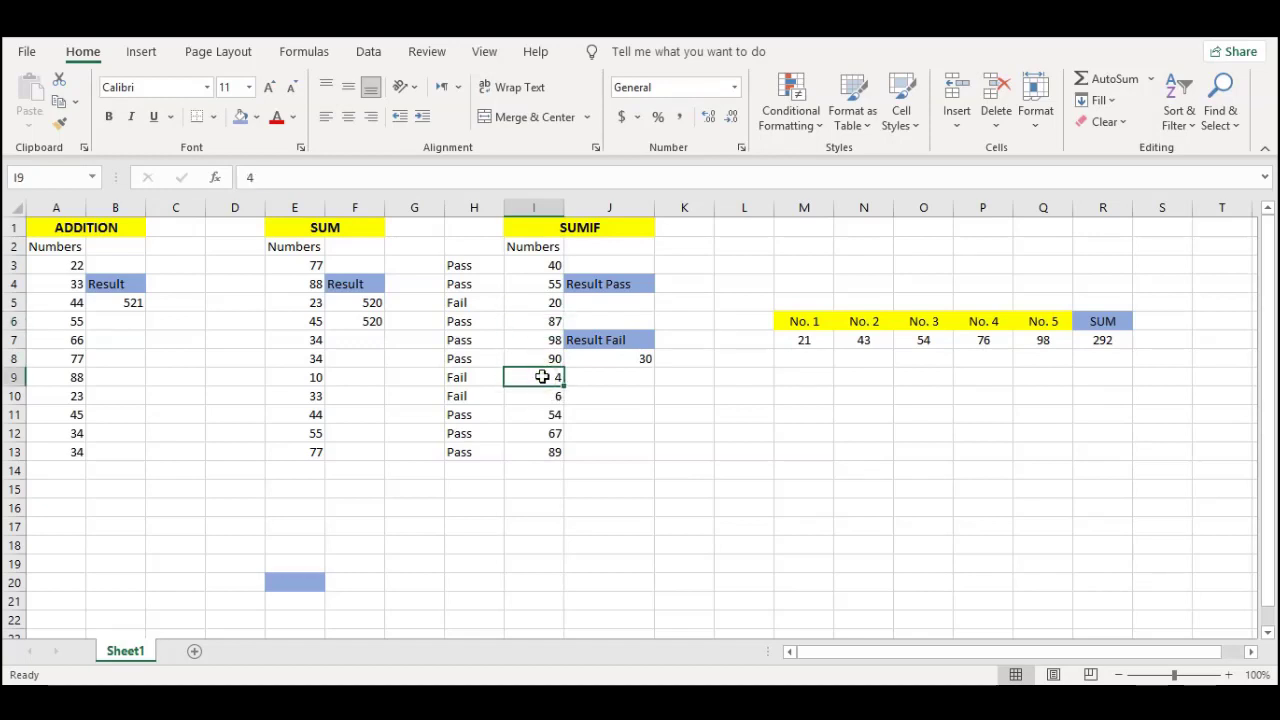
pyautogui.write('10')
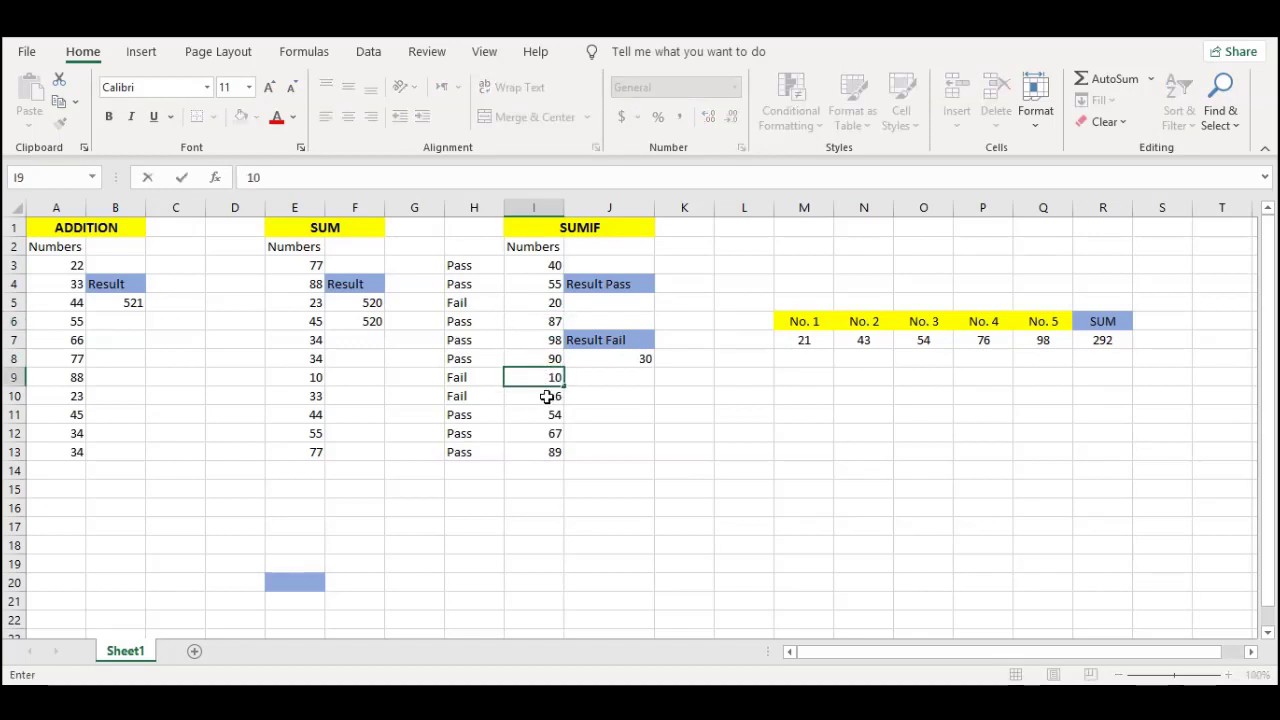
pyautogui.press('Return')
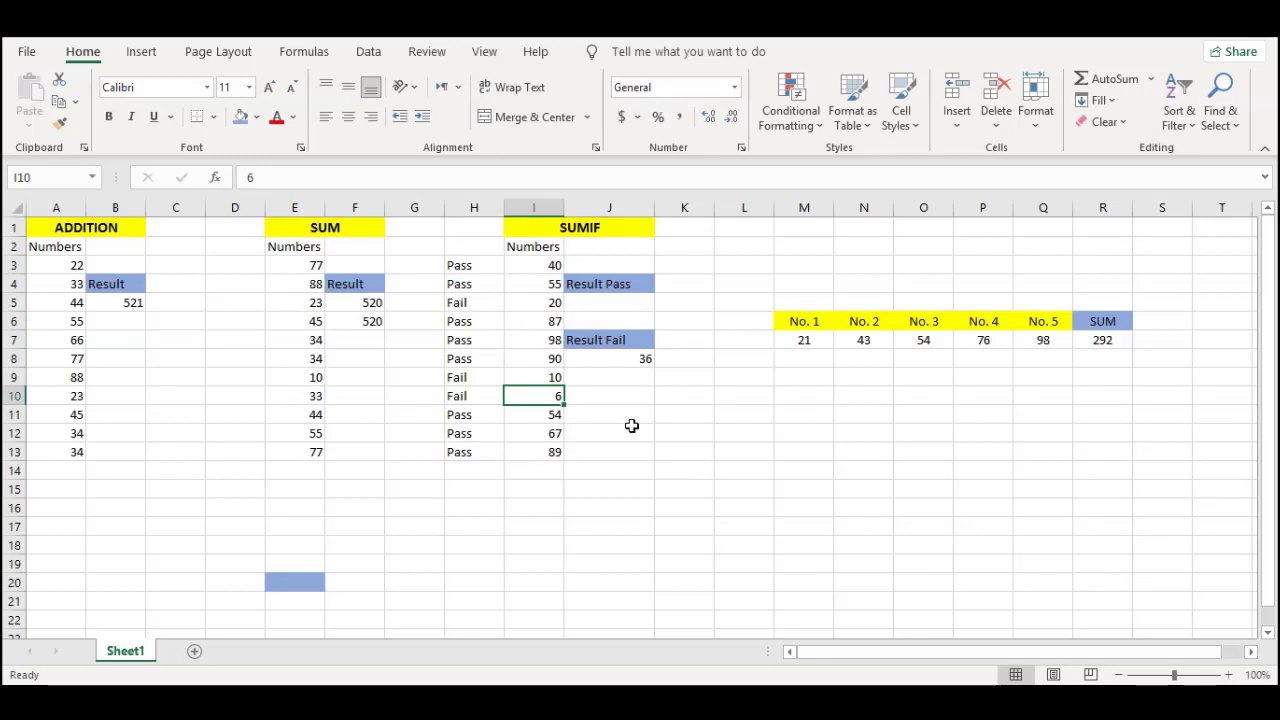
# - Set the Pass number in cell I7 to 60 and check the Result Fail formula in J8
pyautogui.click(533, 341)
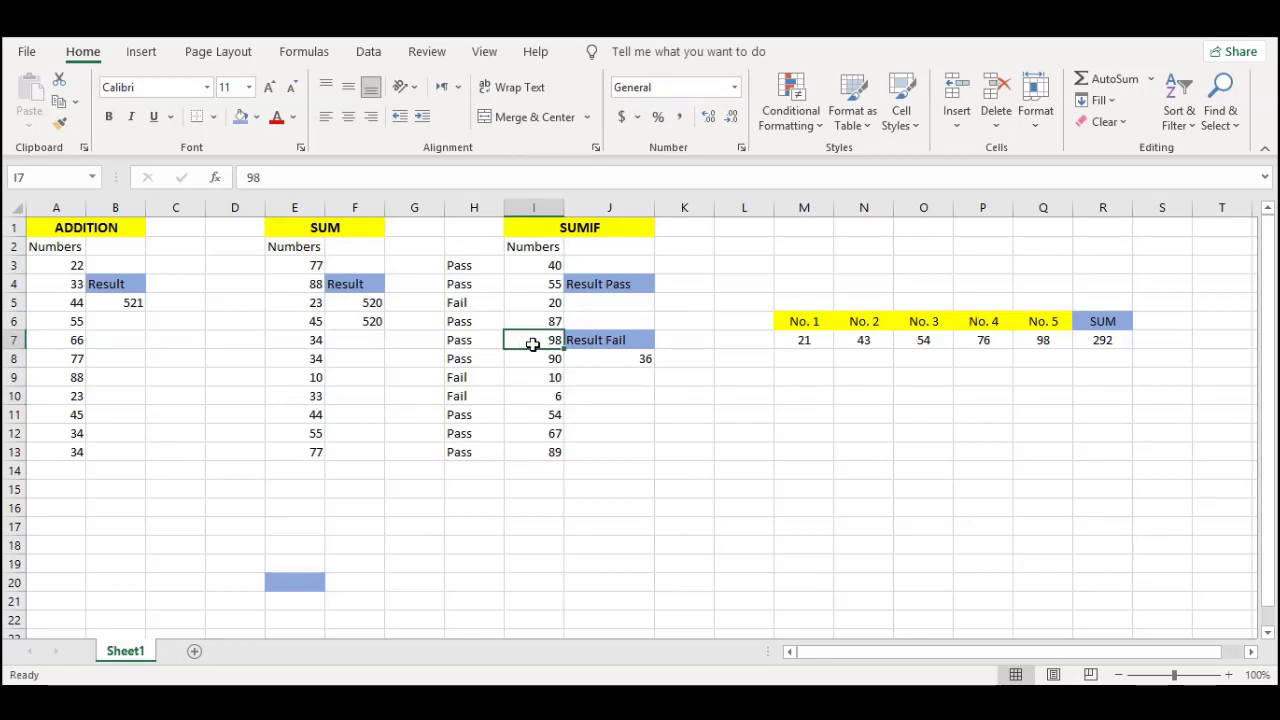
pyautogui.write('60')
pyautogui.click(531, 376)
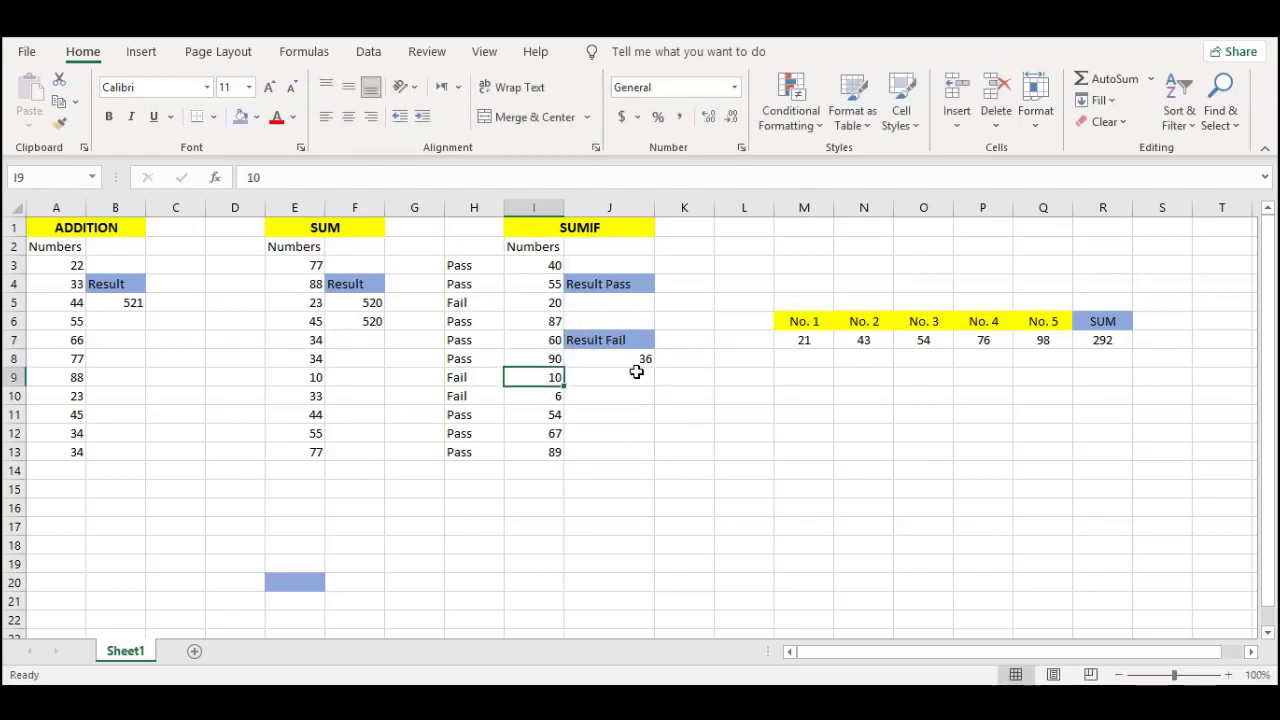
pyautogui.click(621, 303)
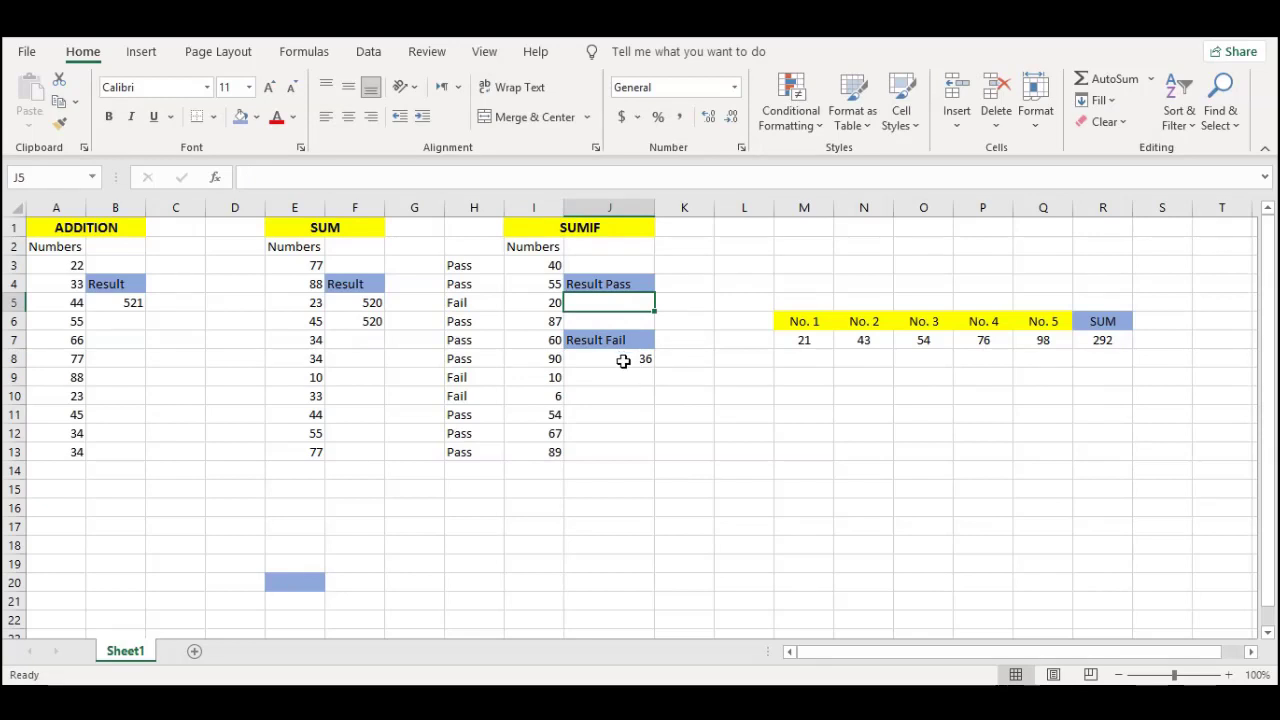
pyautogui.click(623, 360)
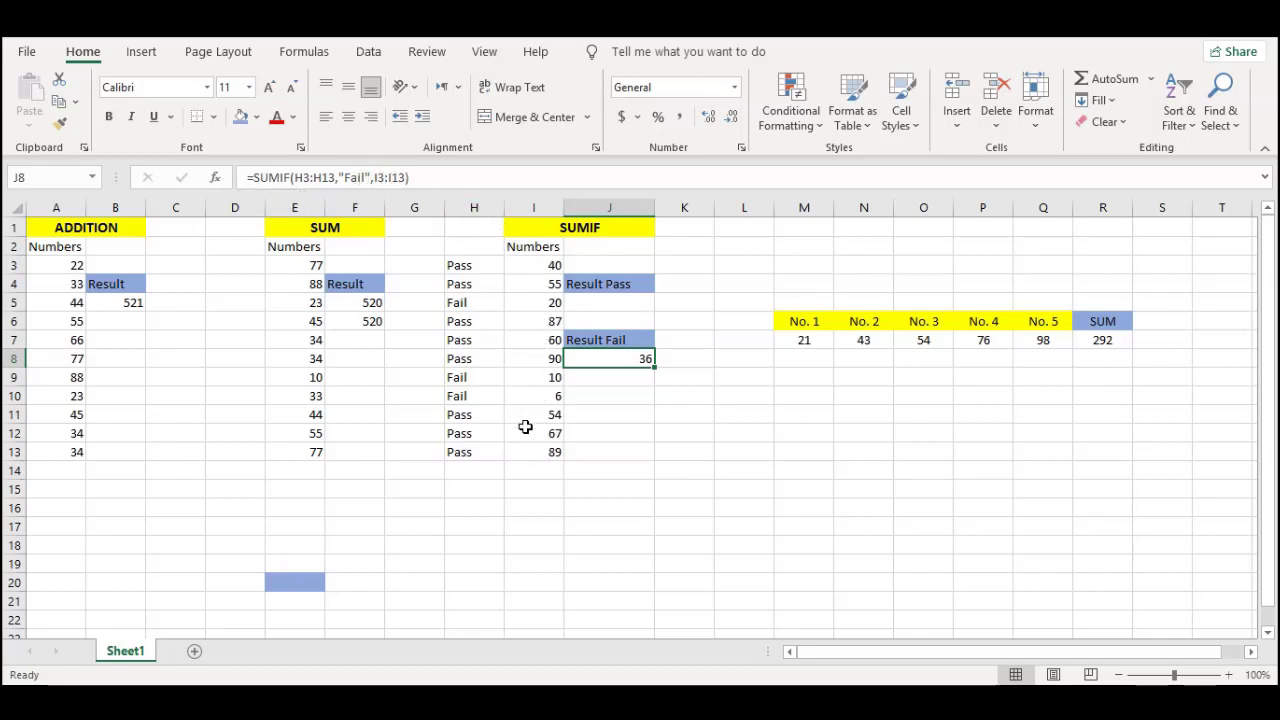
# - Enter =SUMIF(H3:H13,"Pass",I3:I13) in cell J5 under Result Pass and review the formula
pyautogui.click(614, 301)
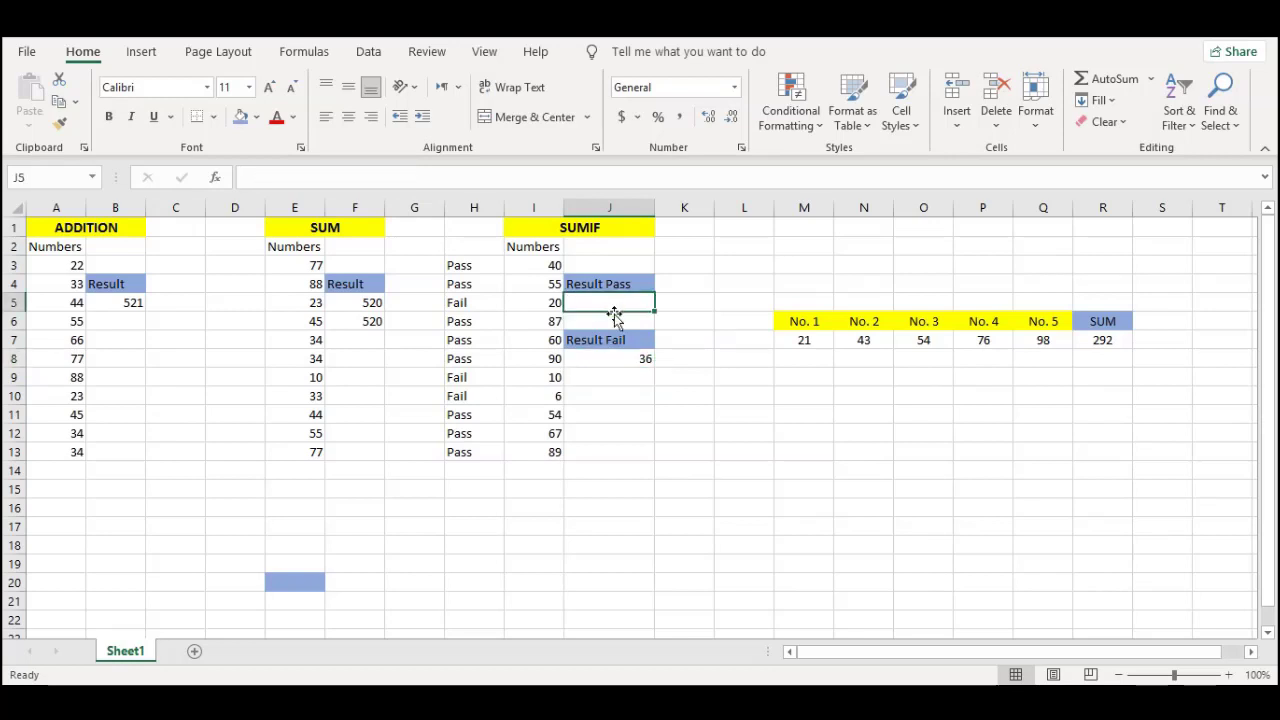
pyautogui.write('=')
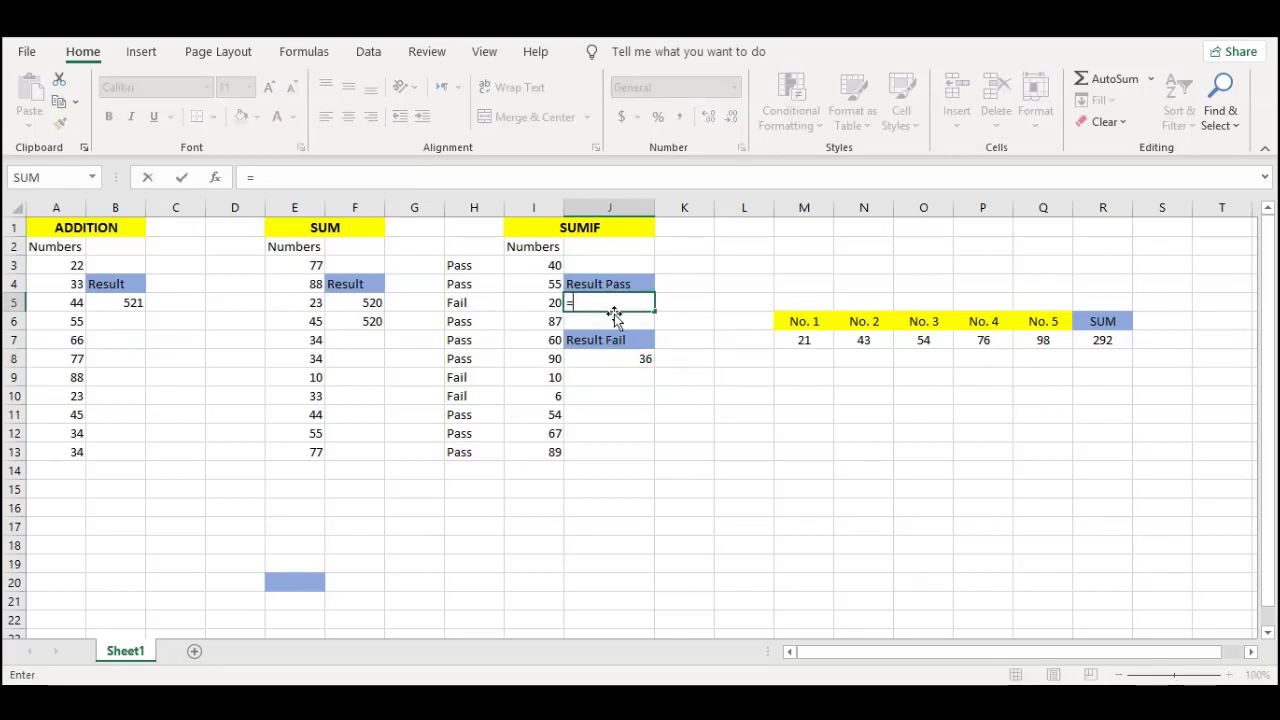
pyautogui.write('su')
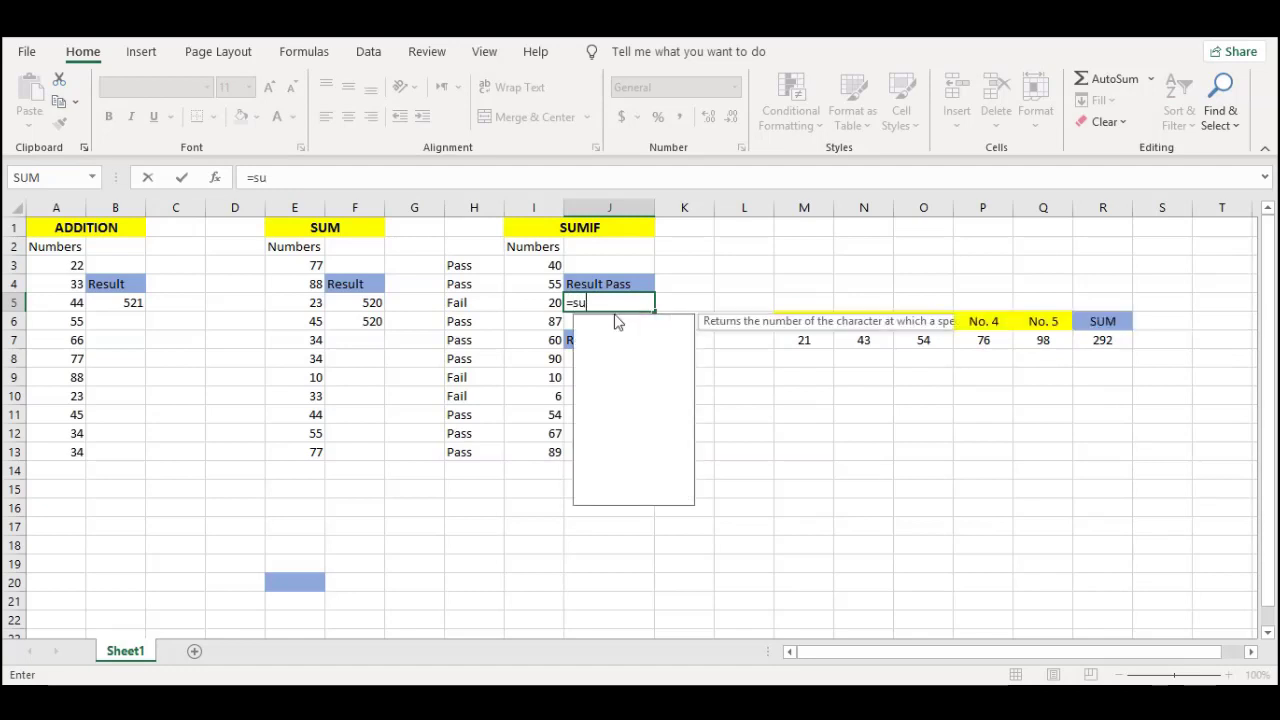
pyautogui.write('mif')
pyautogui.doubleClick(608, 322)
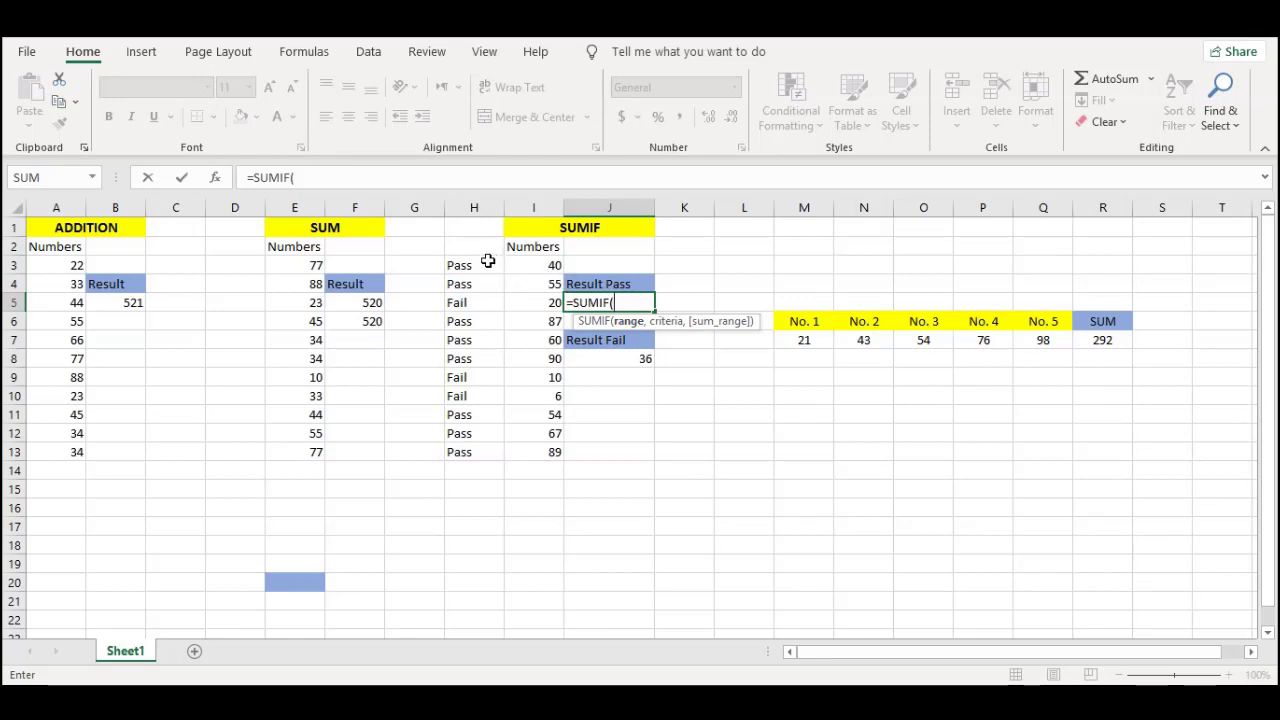
pyautogui.moveTo(487, 263); pyautogui.dragTo(494, 458)
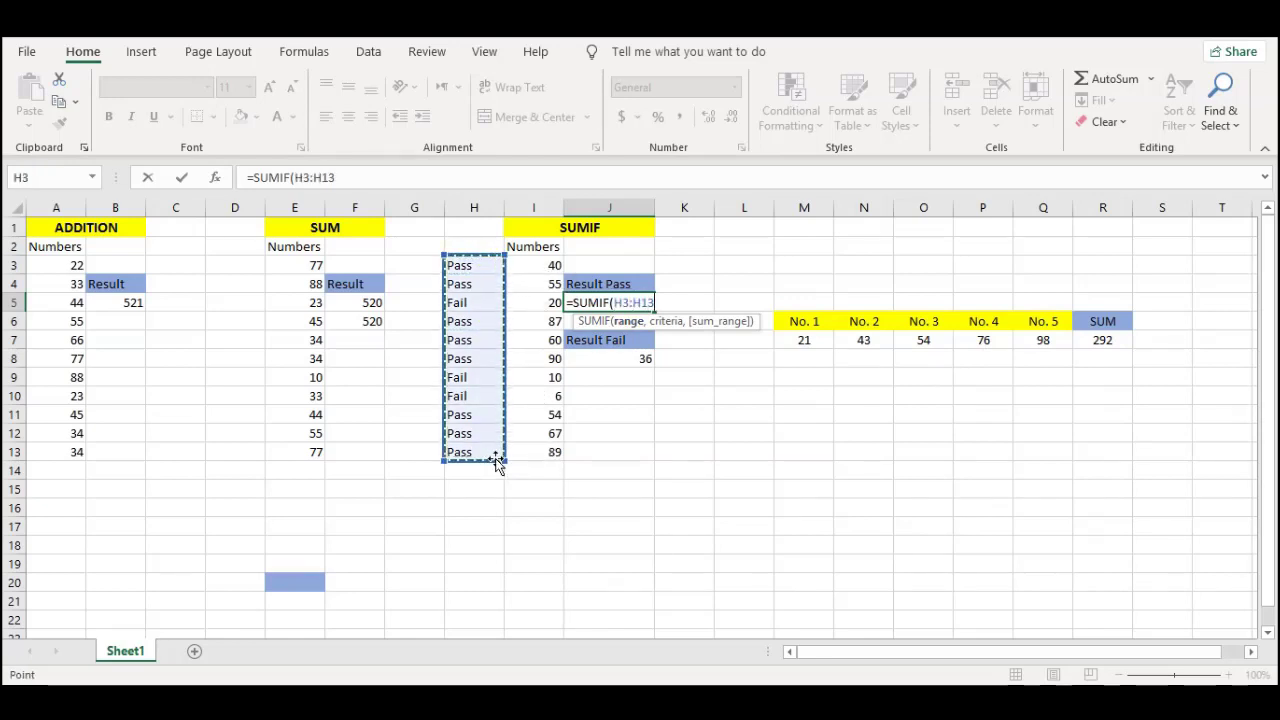
pyautogui.write(',P')
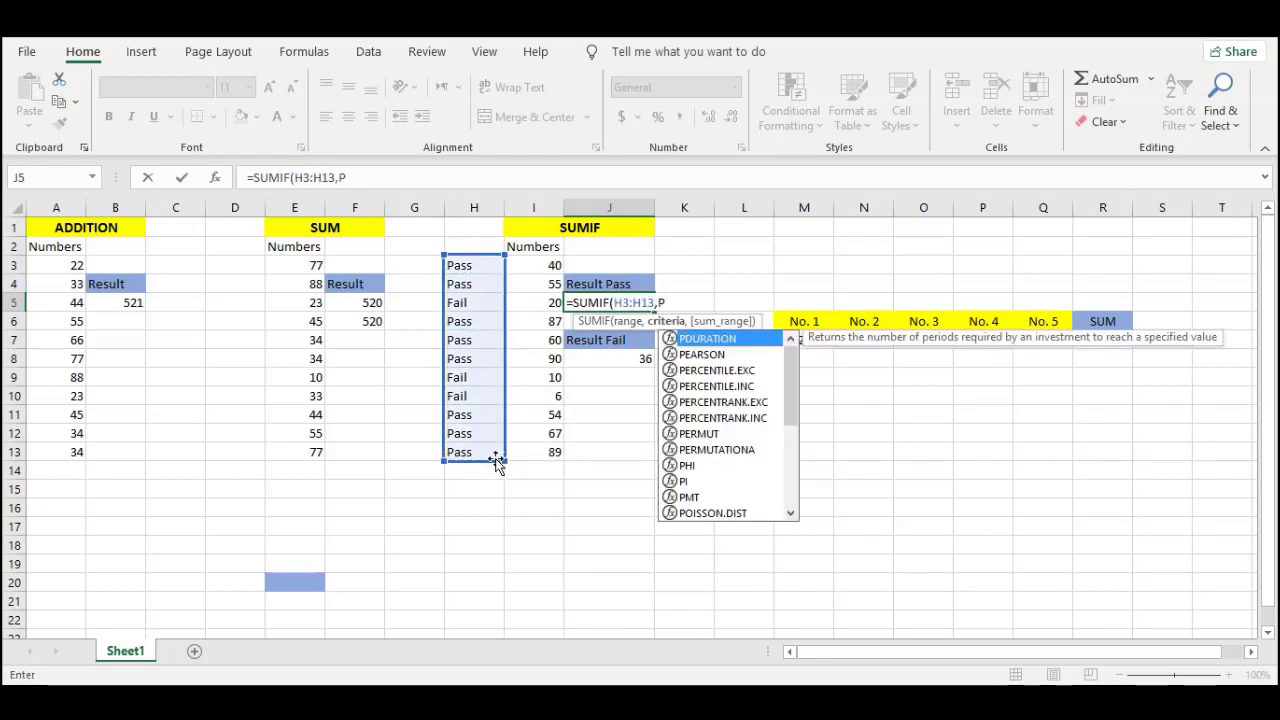
pyautogui.press('BackSpace')
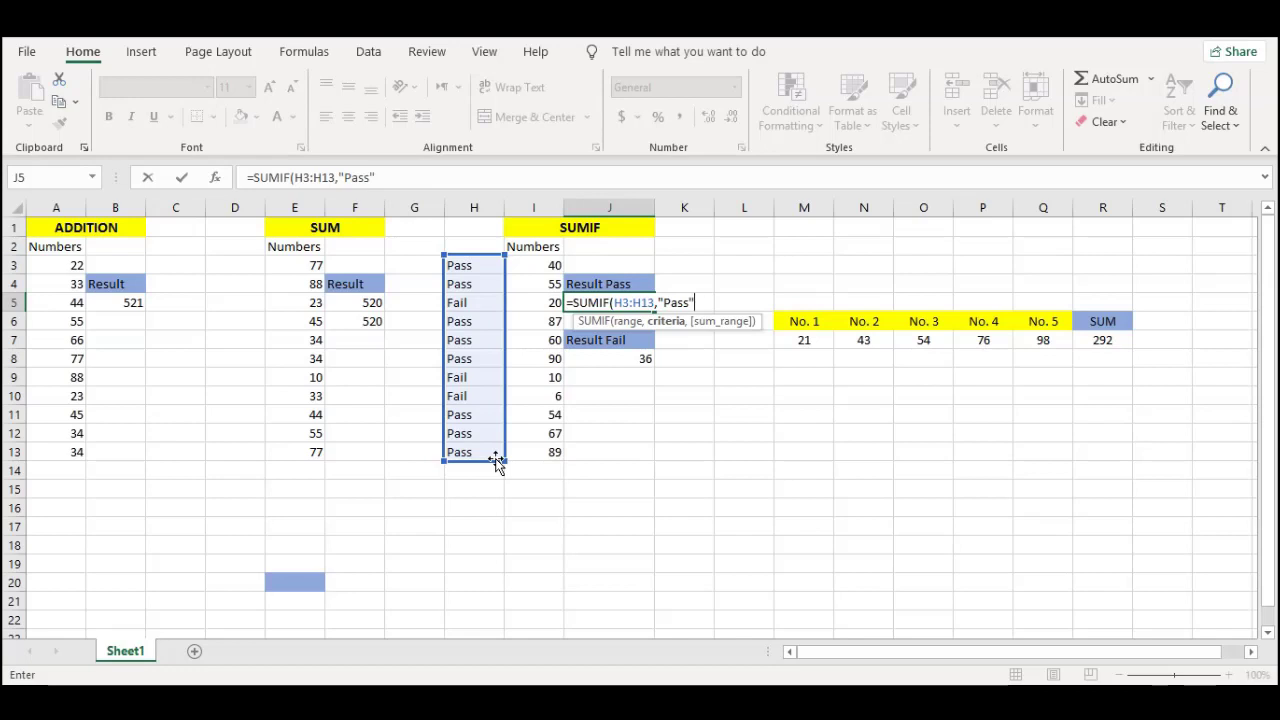
pyautogui.write(',')
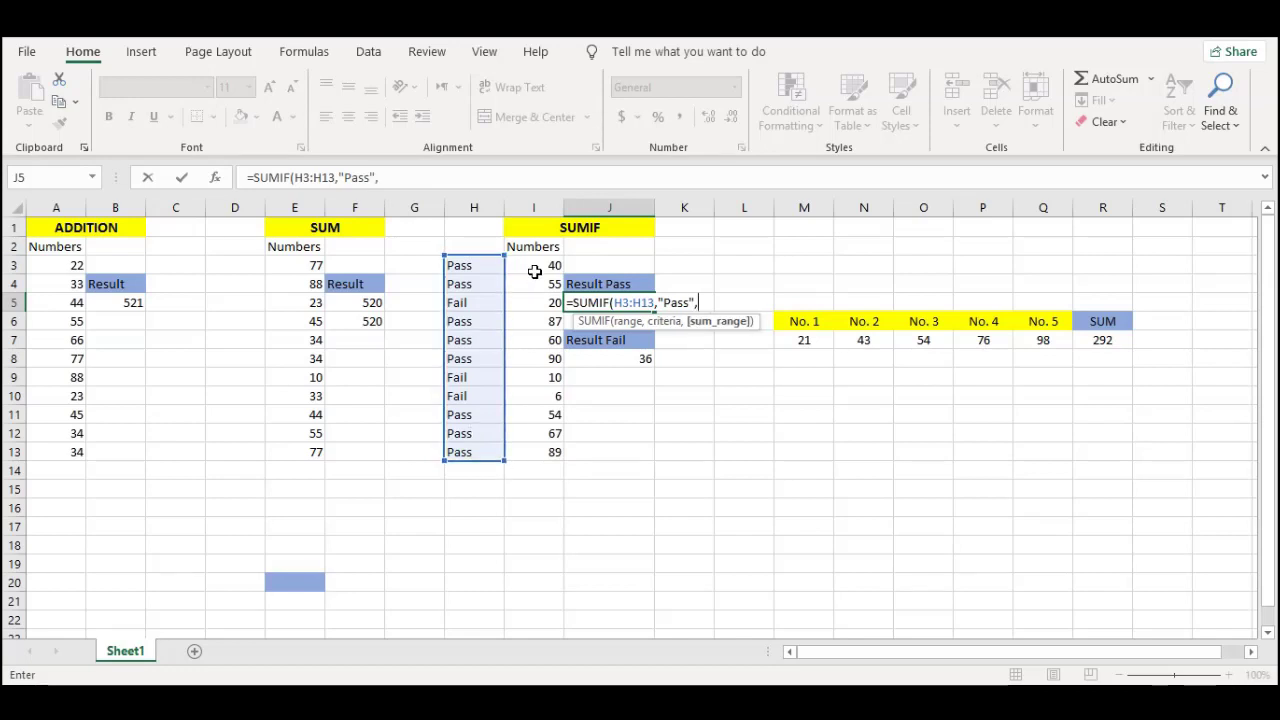
pyautogui.moveTo(535, 267); pyautogui.dragTo(545, 451)
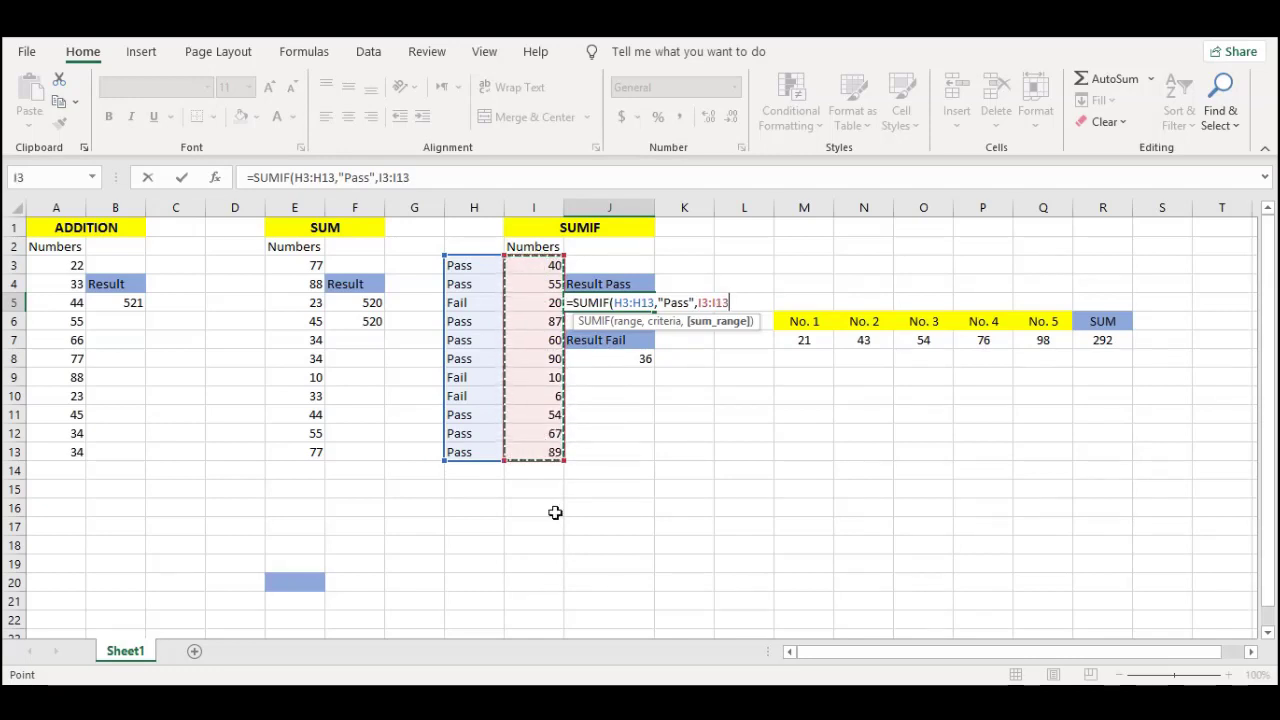
pyautogui.press('Return')
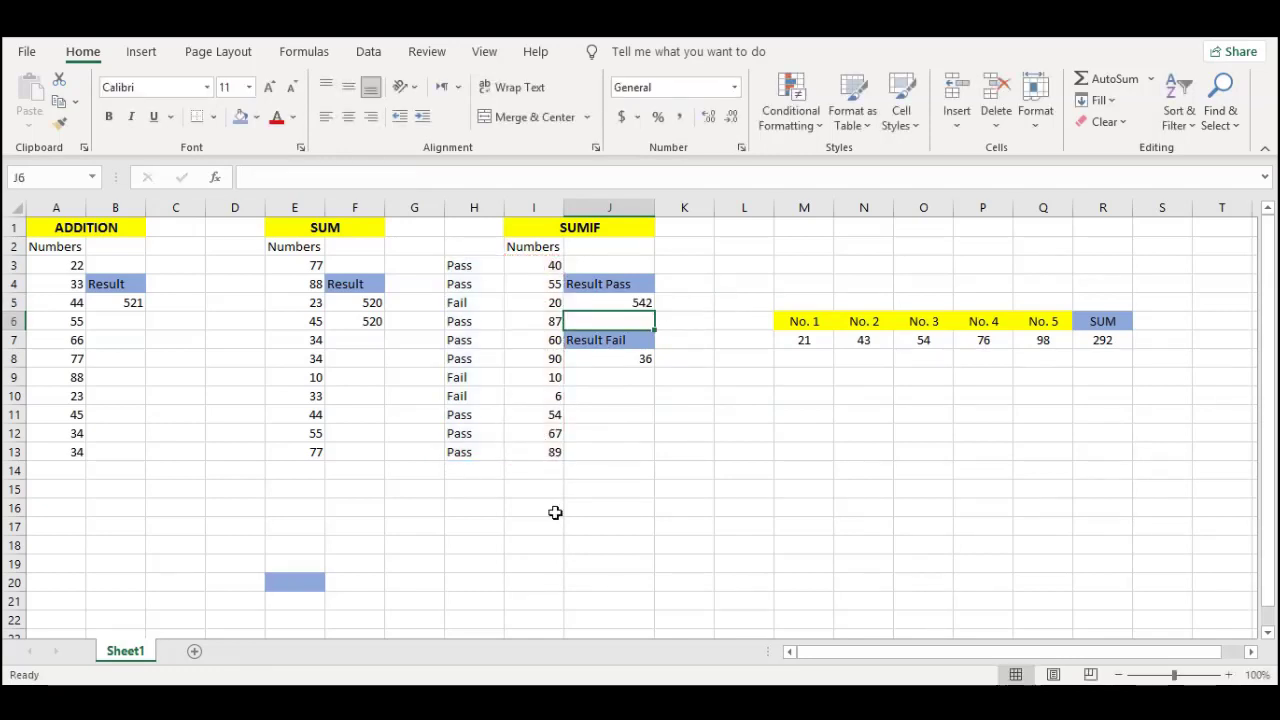
pyautogui.click(614, 412)
pyautogui.click(608, 314)
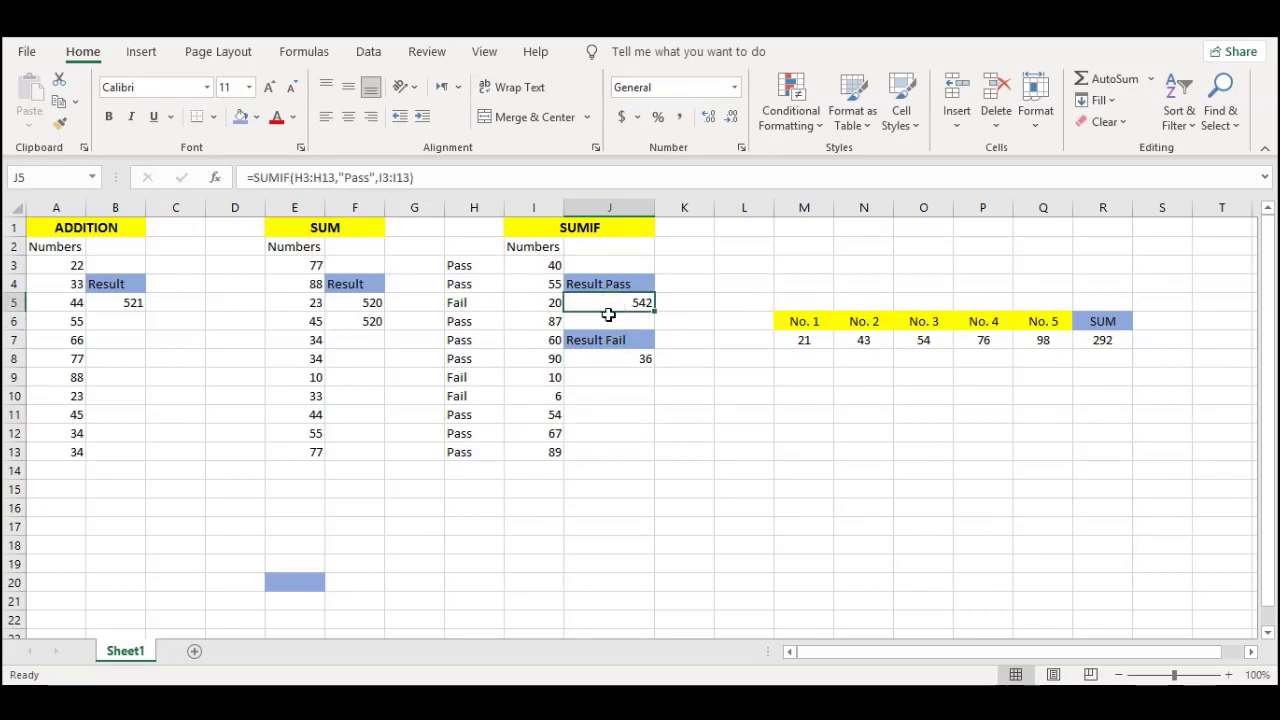
# - Set the Pass number in I7 to 61 and the Fail number in I10 to 10 to test both SUMIF totals
pyautogui.click(517, 340)
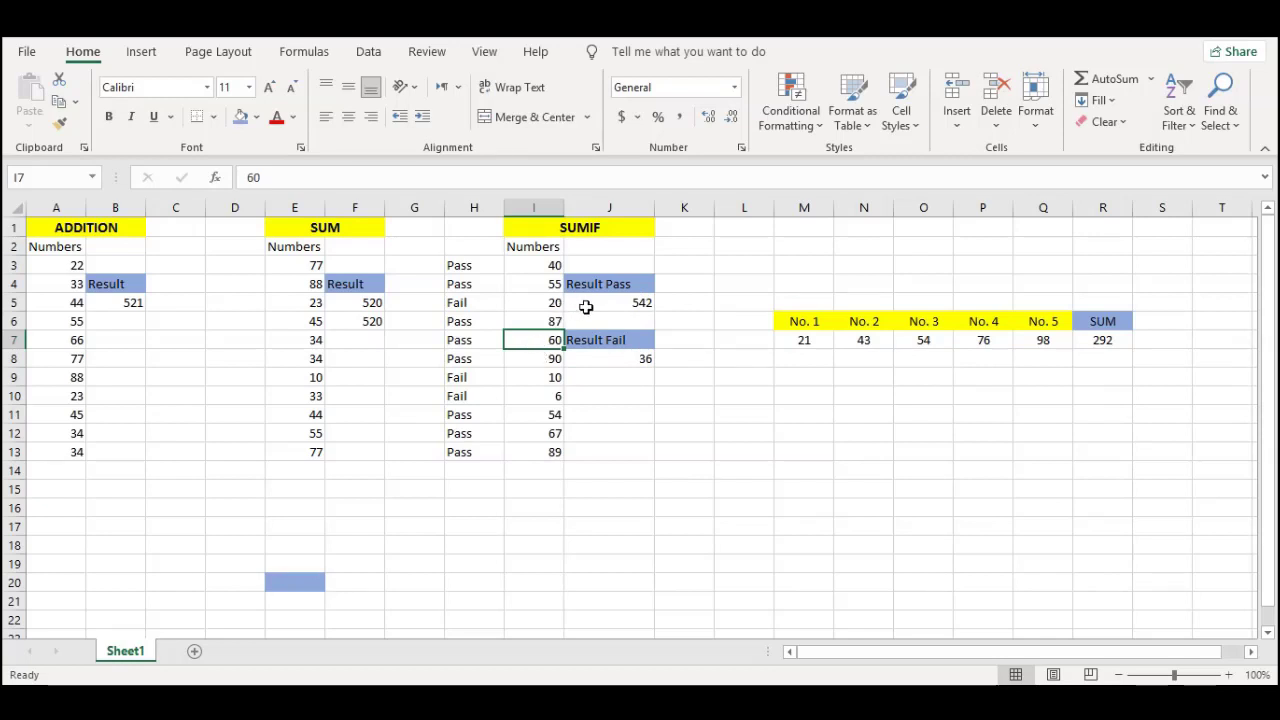
pyautogui.write('61')
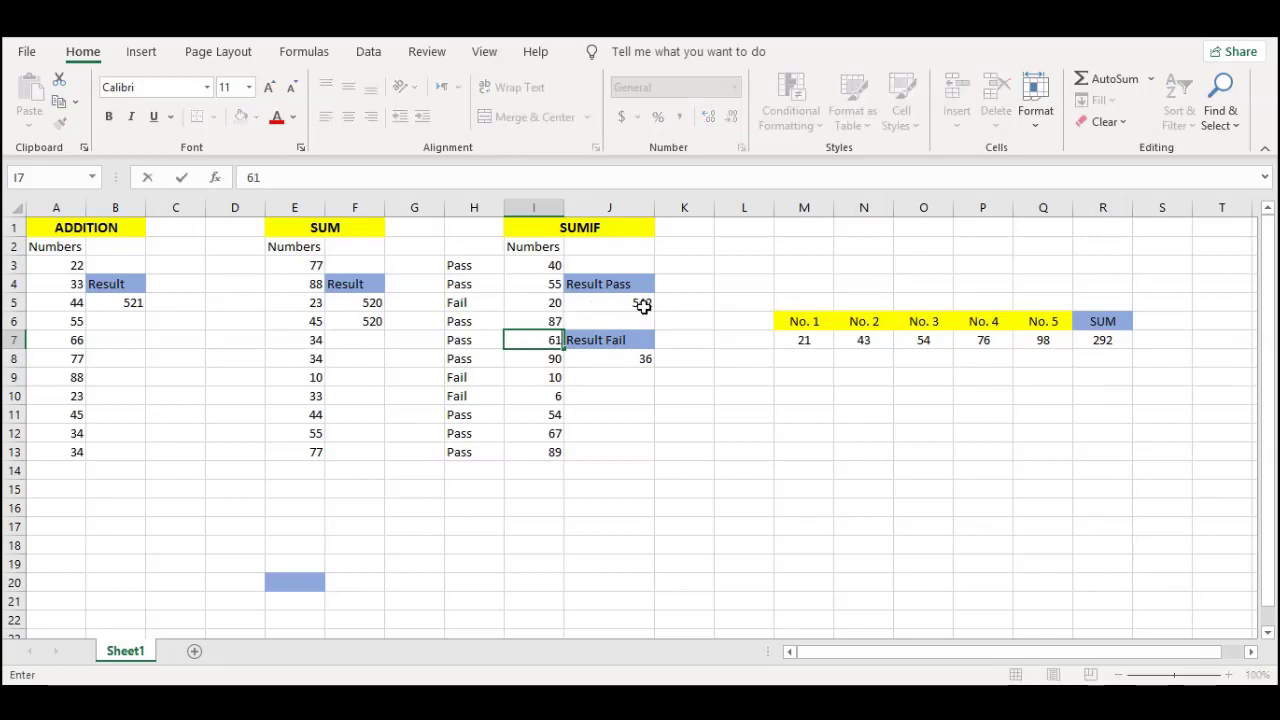
pyautogui.press('Return')
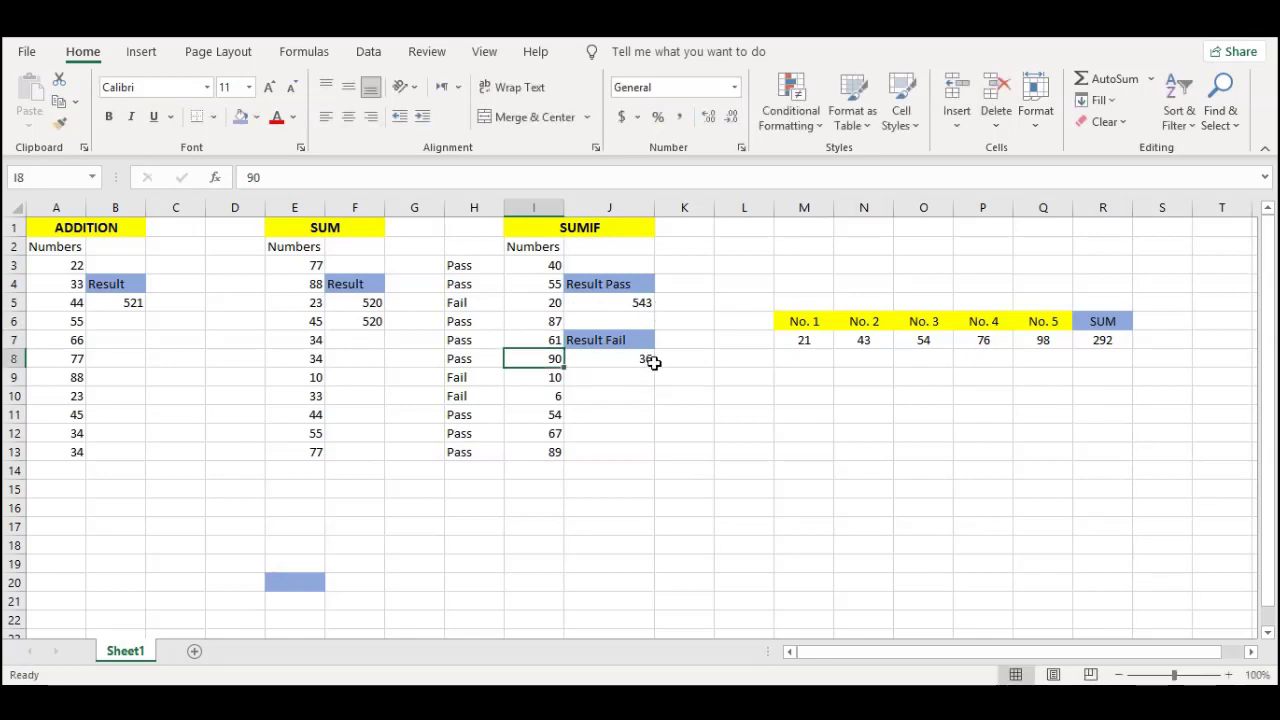
pyautogui.click(550, 395)
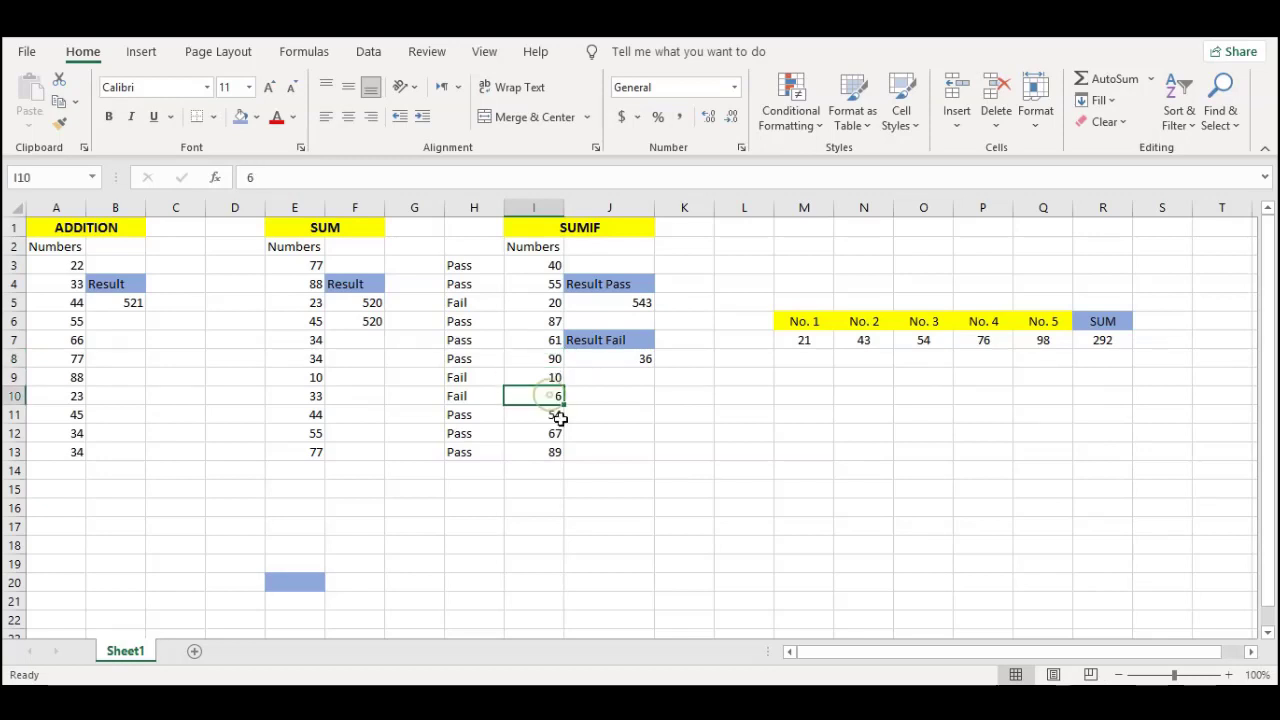
pyautogui.write('10')
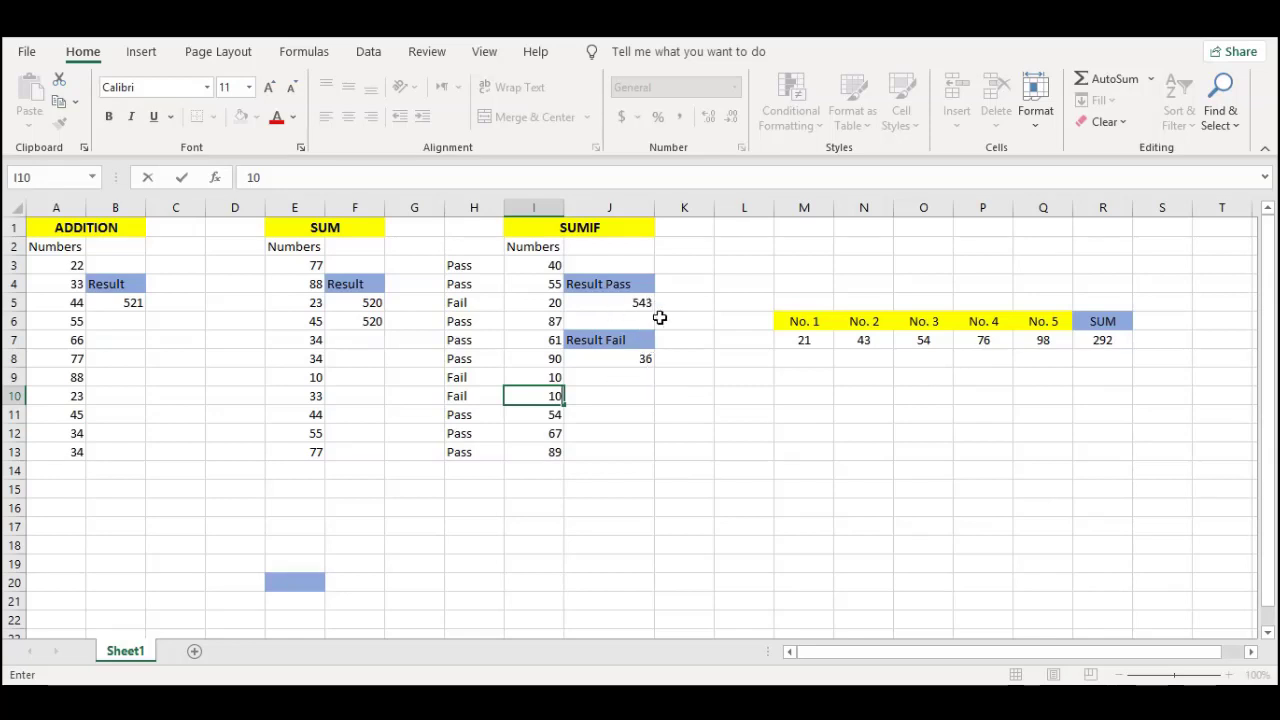
pyautogui.press('Return')
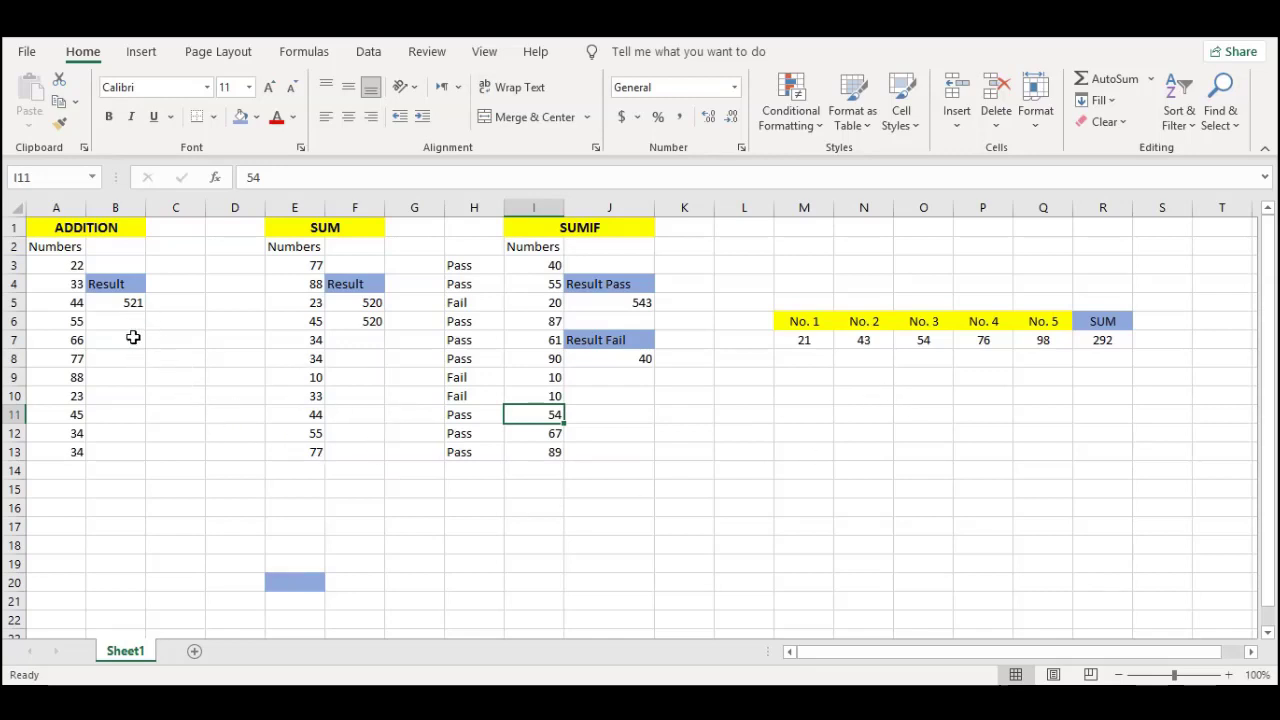
# - Review the ADDITION and SUM result formulas in B5 and F5, and enter the label SUM of ALL SUMS in cell M14
pyautogui.click(127, 304)
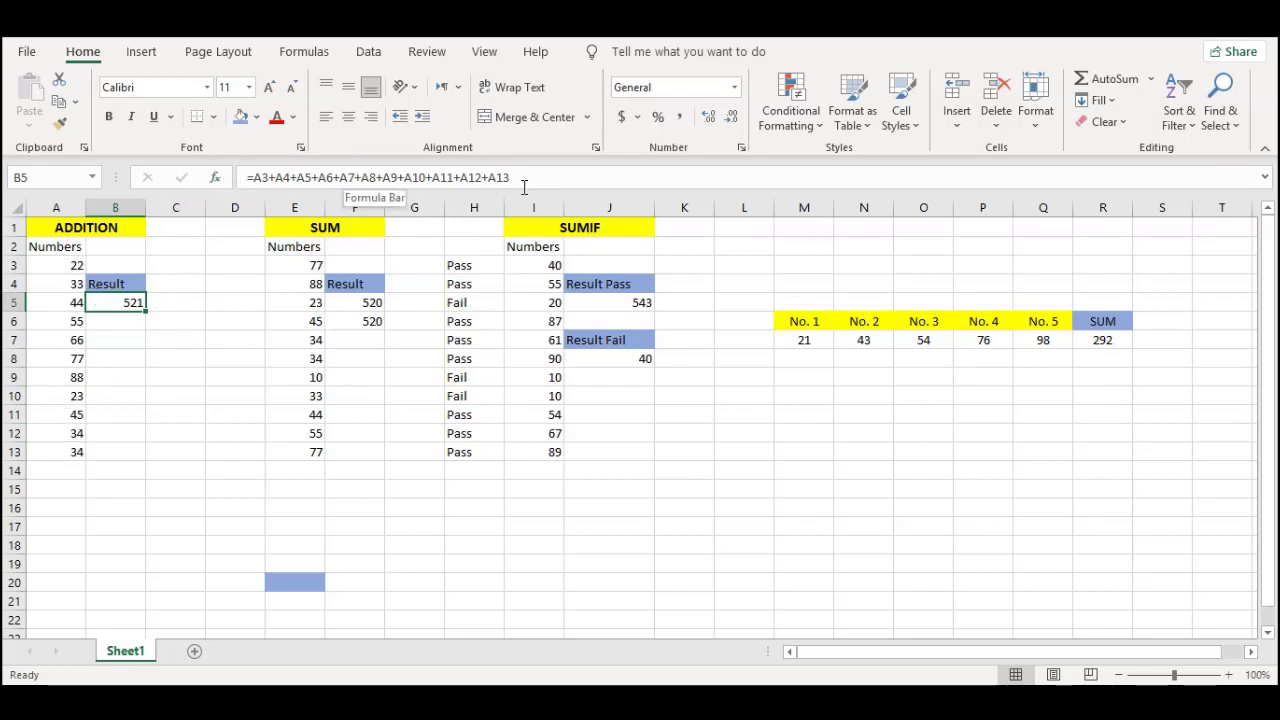
pyautogui.click(365, 300)
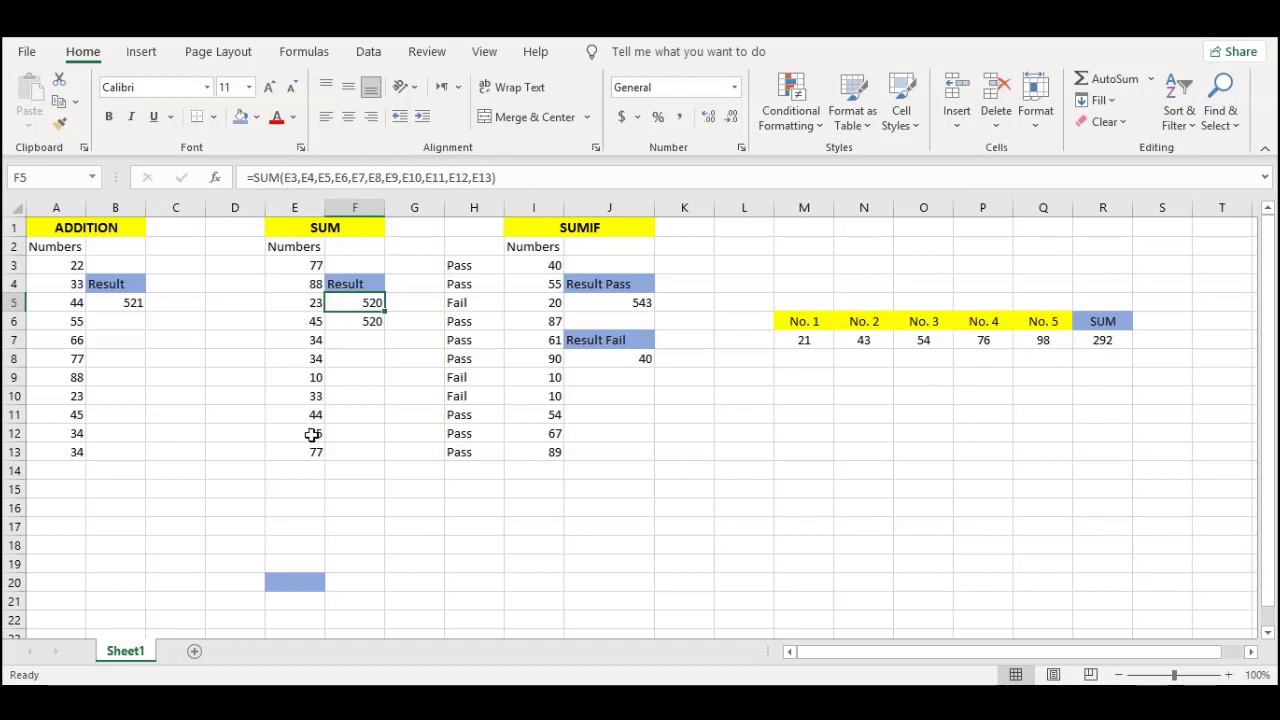
pyautogui.click(717, 440)
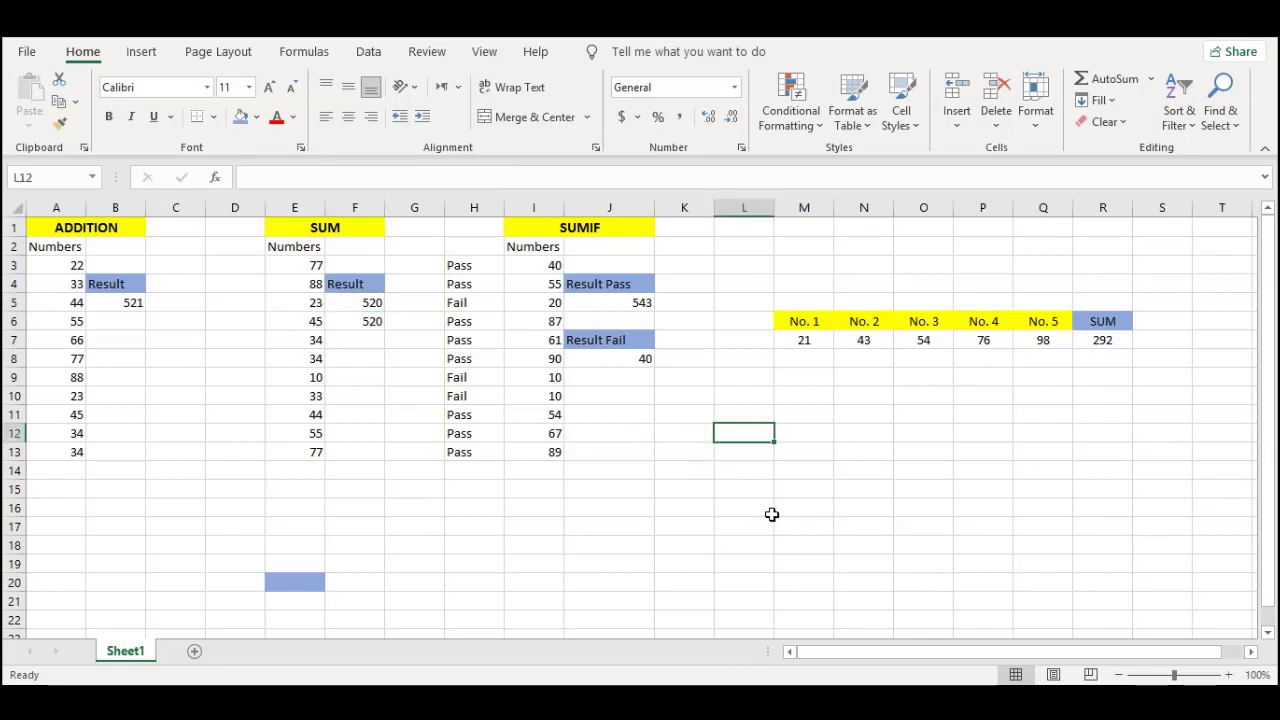
pyautogui.click(822, 466)
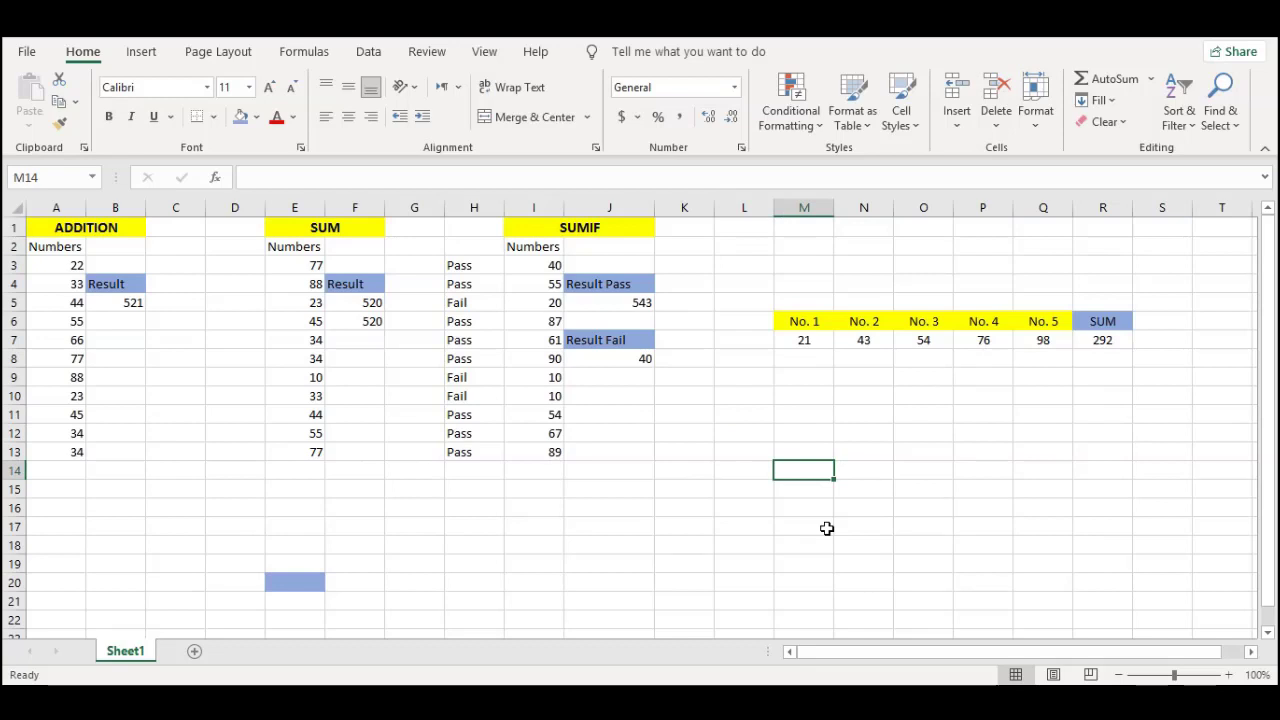
pyautogui.write('SUM of ALL SUMS')
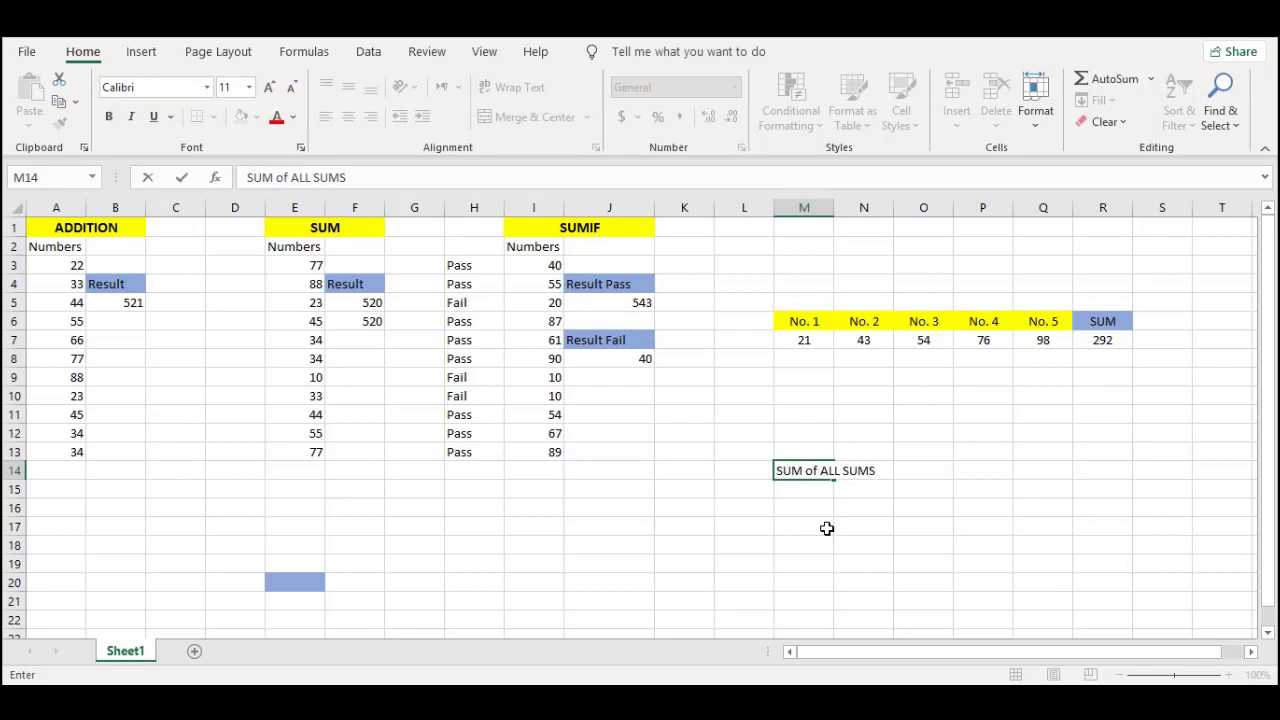
pyautogui.click(827, 528)
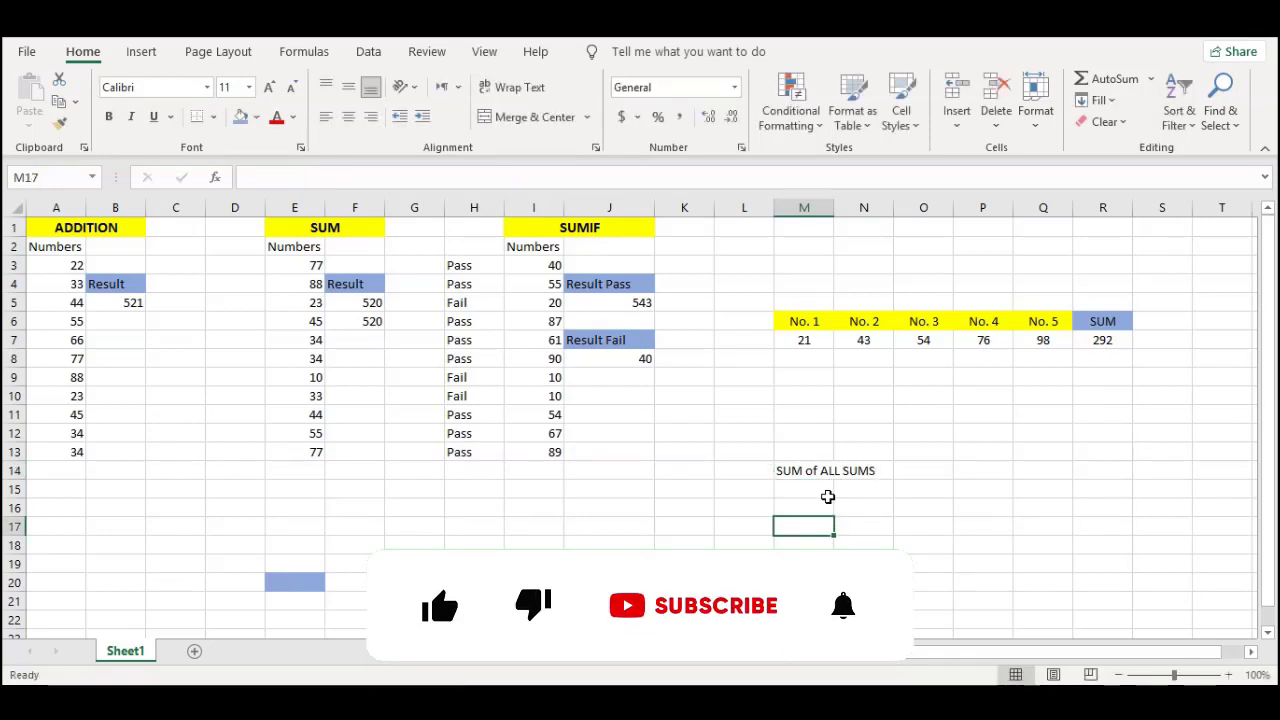
# - Enter =SUM(R7,J8,J5,F6,F5,B5) in cell M15 under the SUM of ALL SUMS label
pyautogui.click(804, 490)
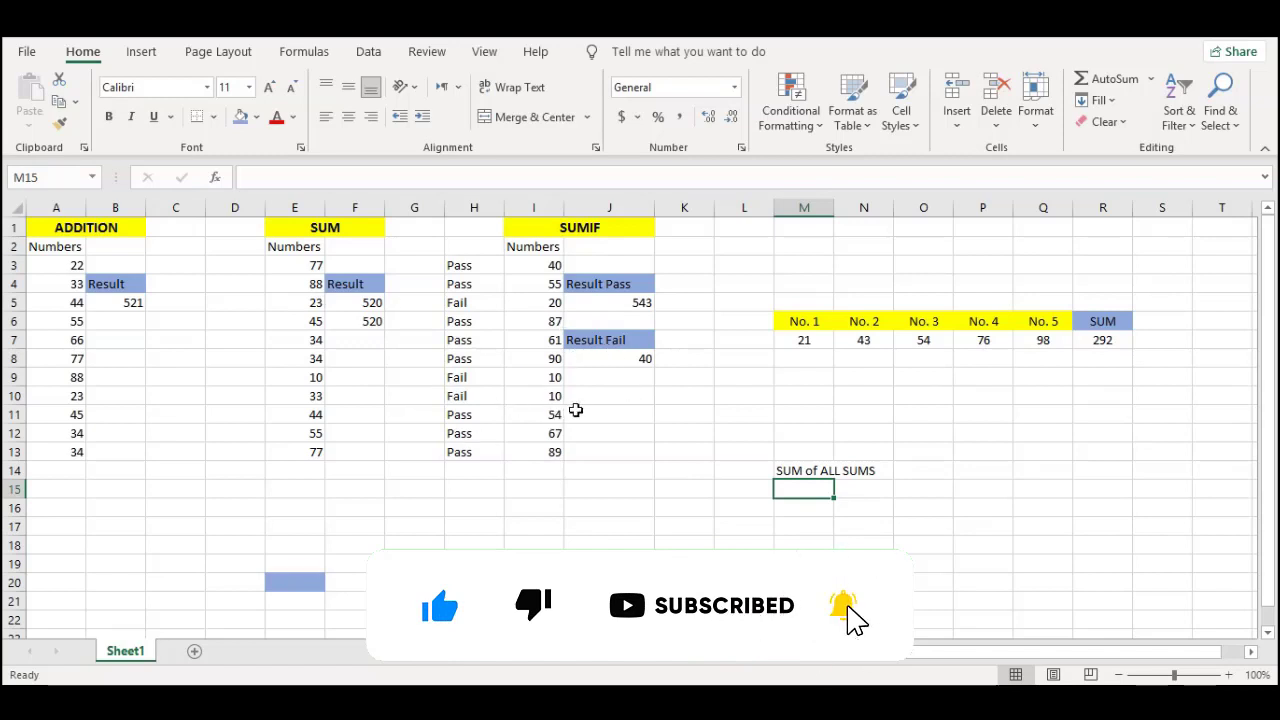
pyautogui.write('=')
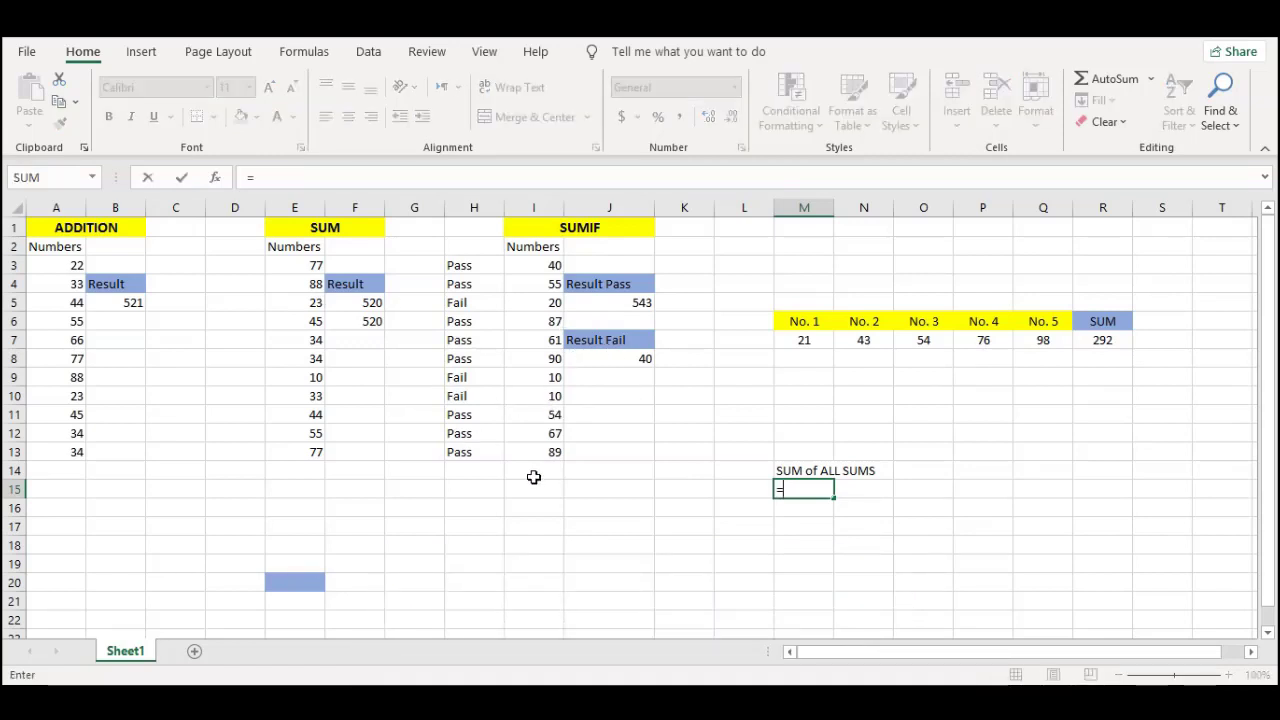
pyautogui.write('sum')
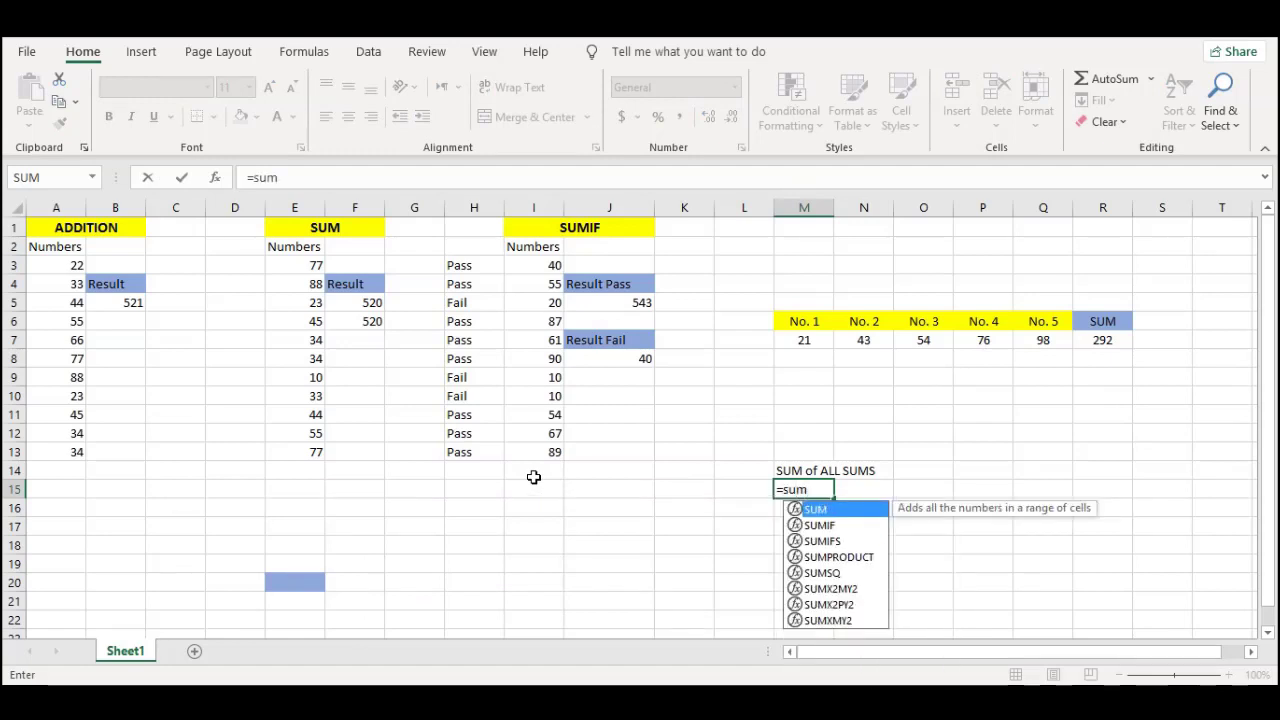
pyautogui.press('Tab')
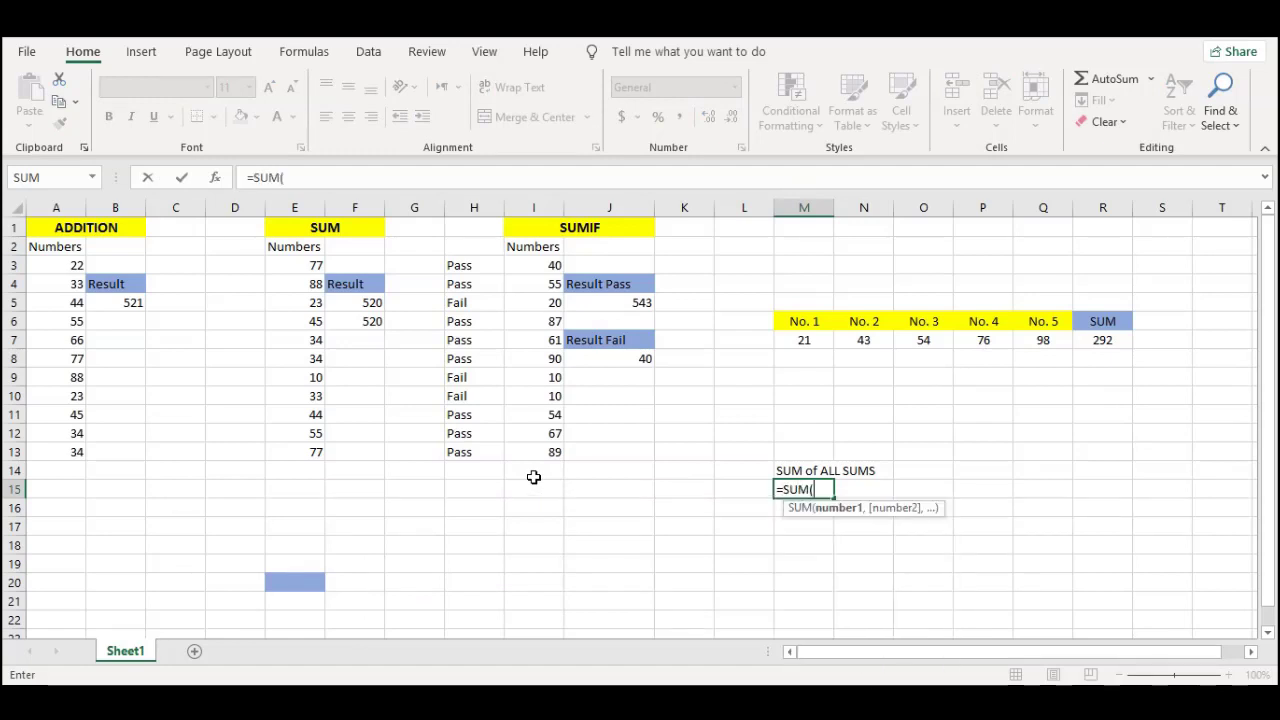
pyautogui.click(1105, 340)
pyautogui.write(',')
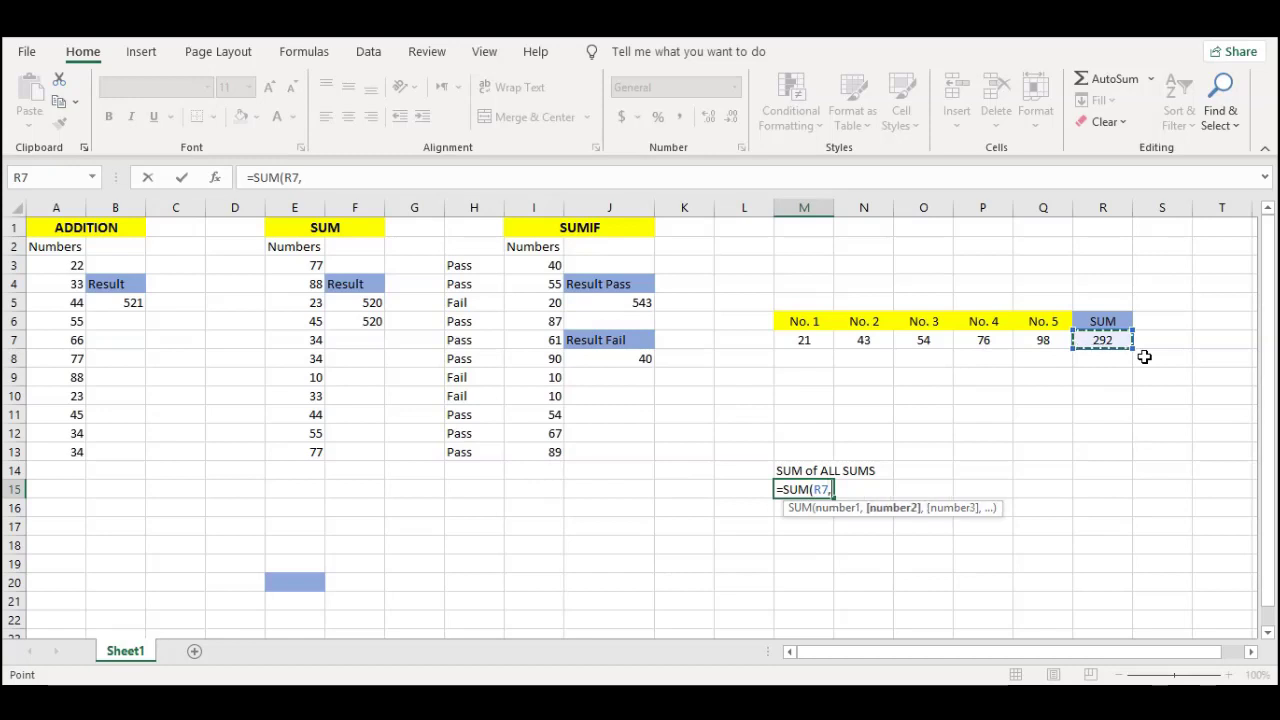
pyautogui.click(625, 362)
pyautogui.write(',')
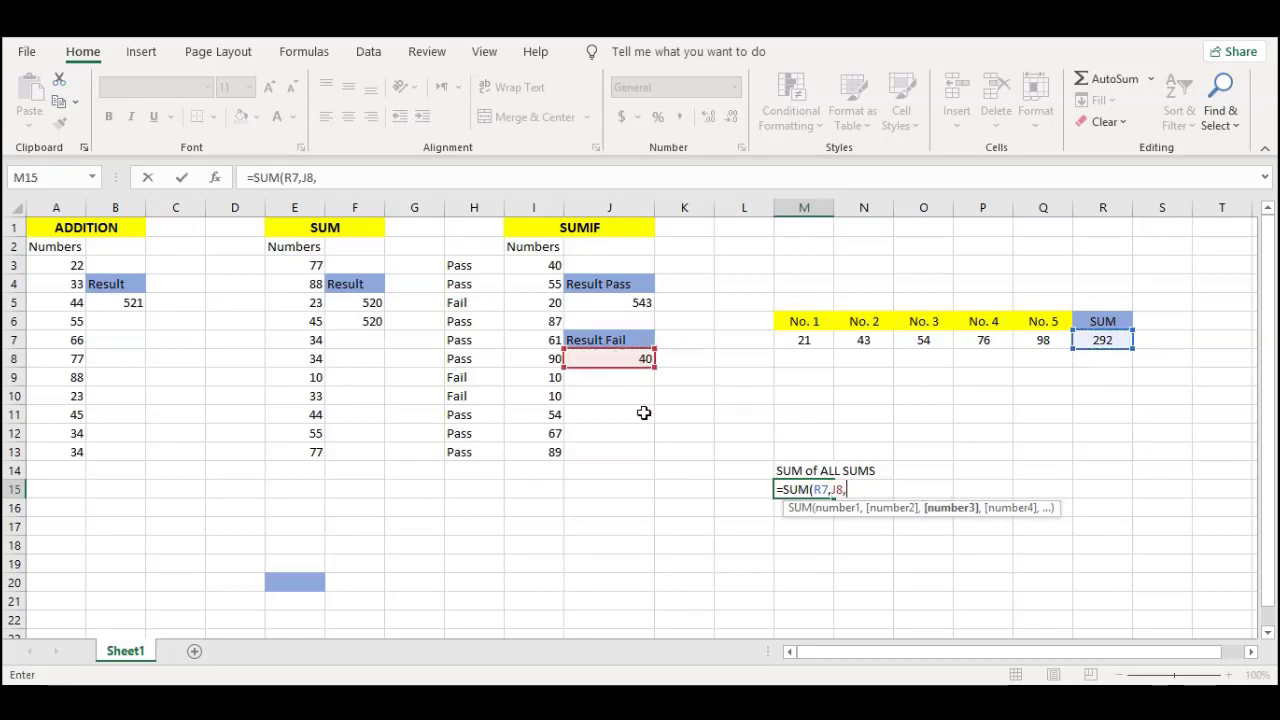
pyautogui.click(636, 304)
pyautogui.write(',')
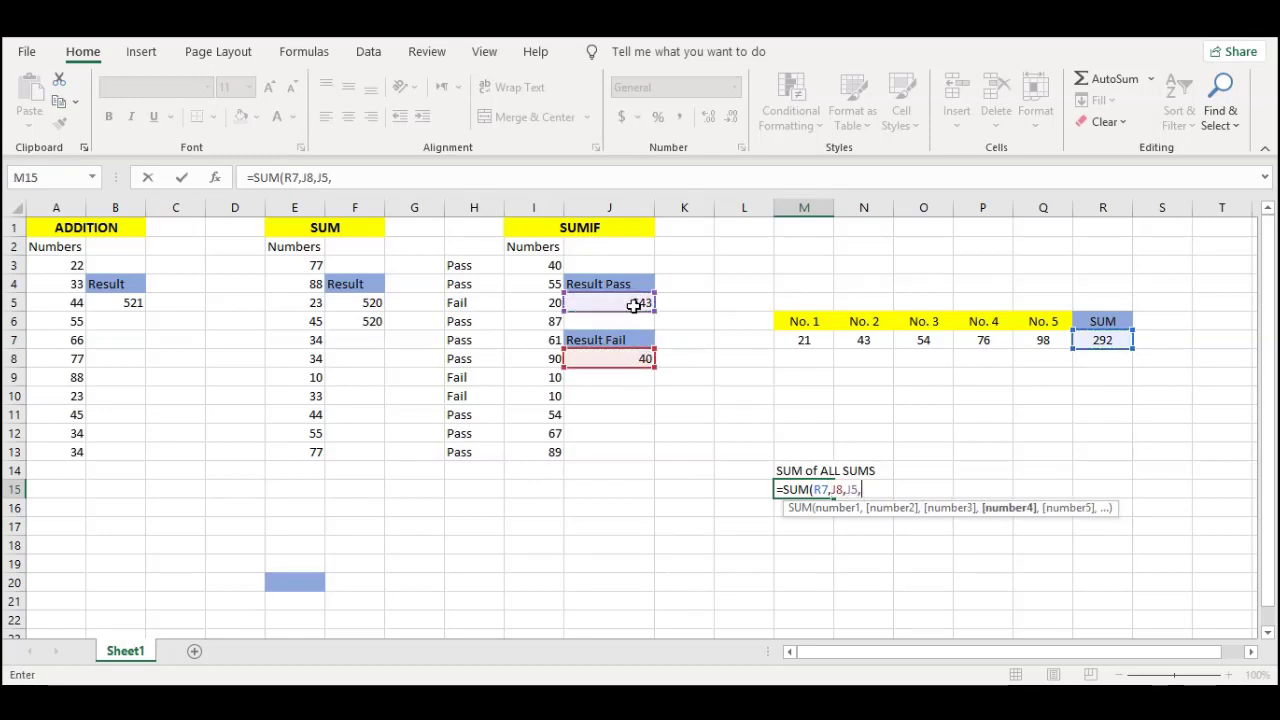
pyautogui.click(363, 322)
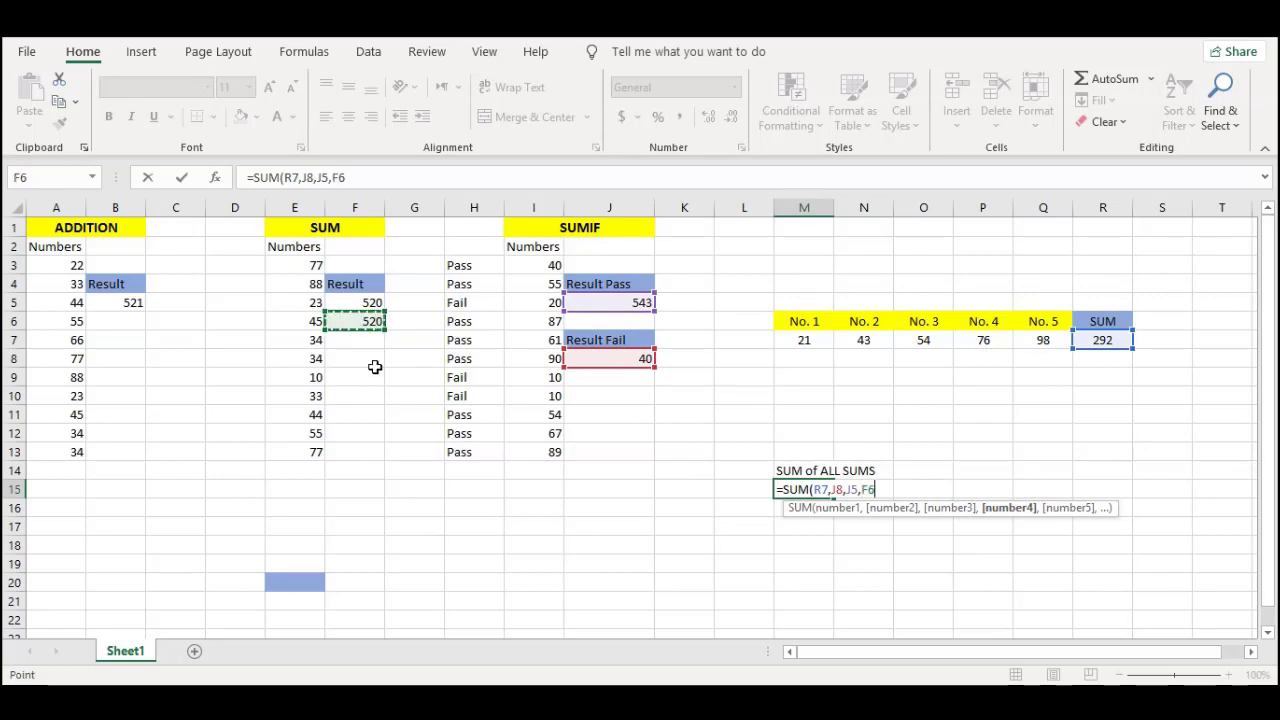
pyautogui.write(',')
pyautogui.click(360, 305)
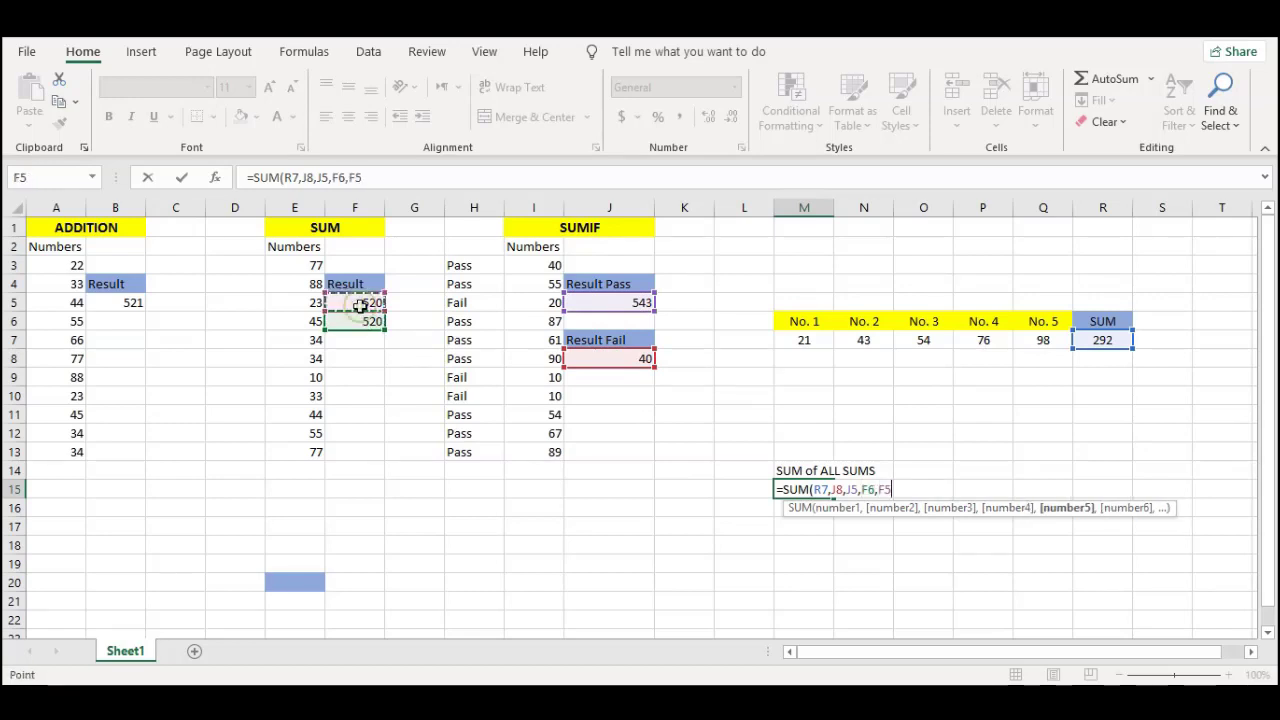
pyautogui.write(',')
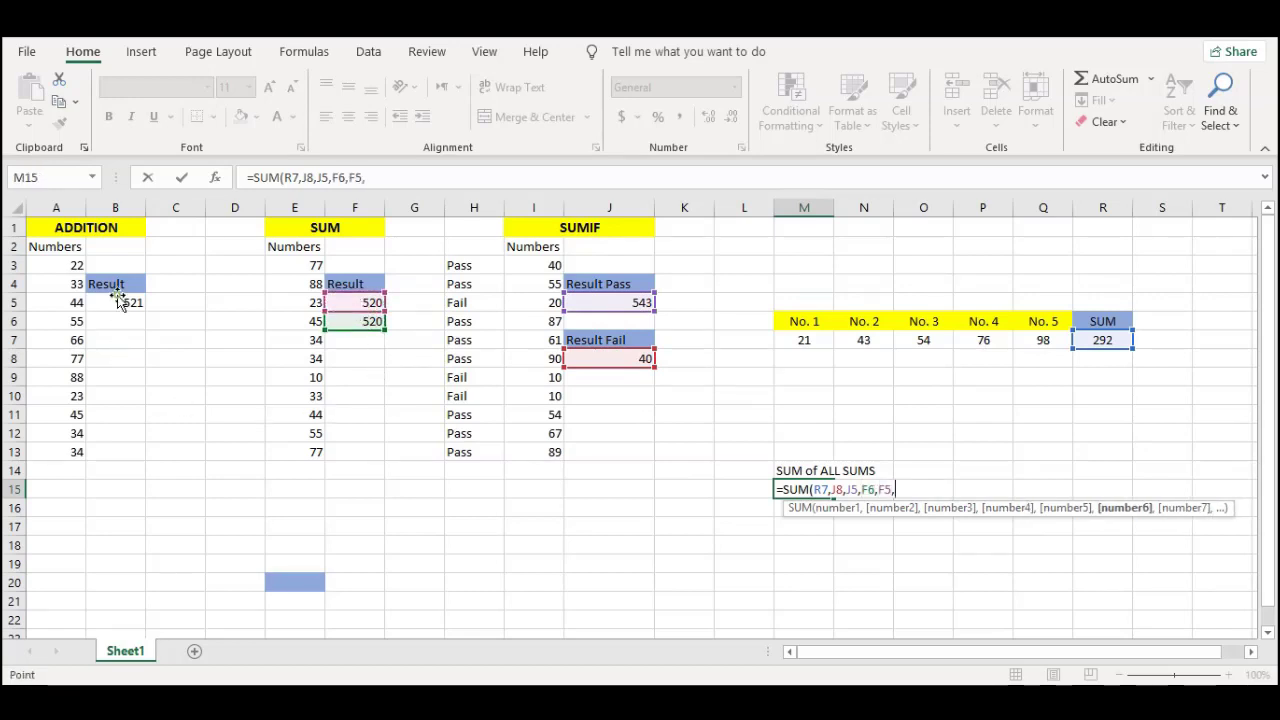
pyautogui.click(118, 303)
pyautogui.write(')')
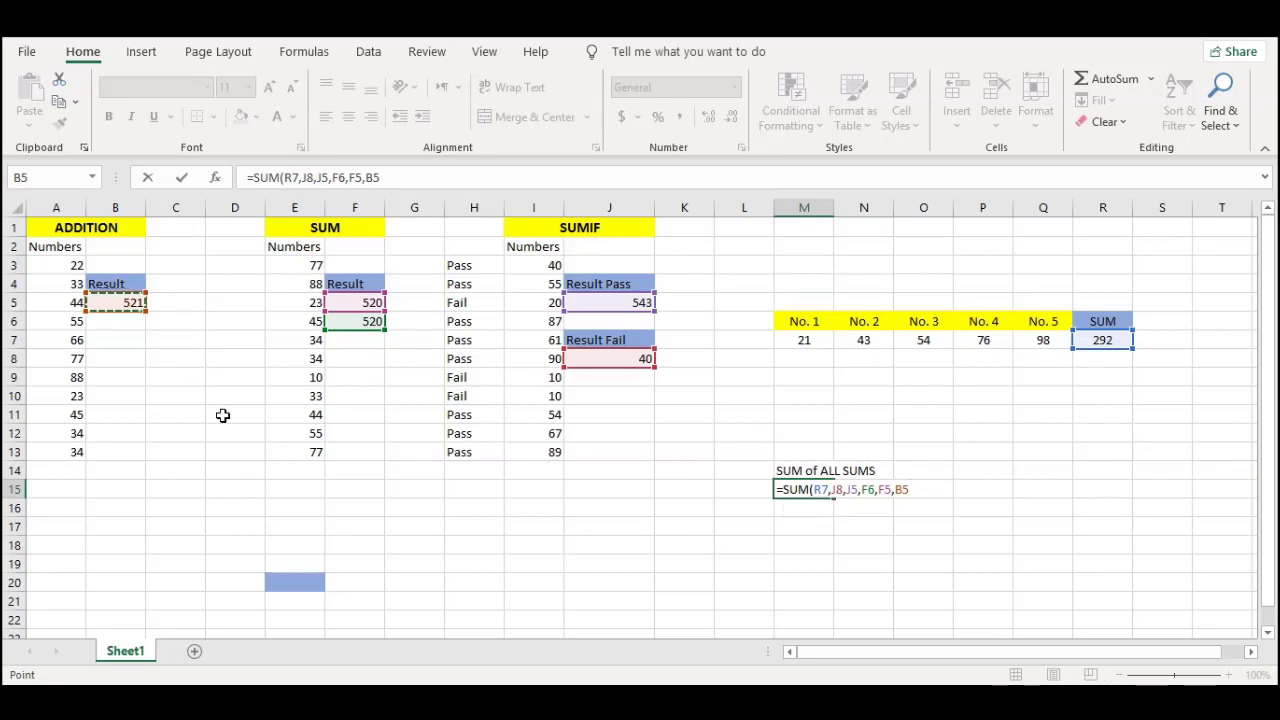
pyautogui.press('Return')
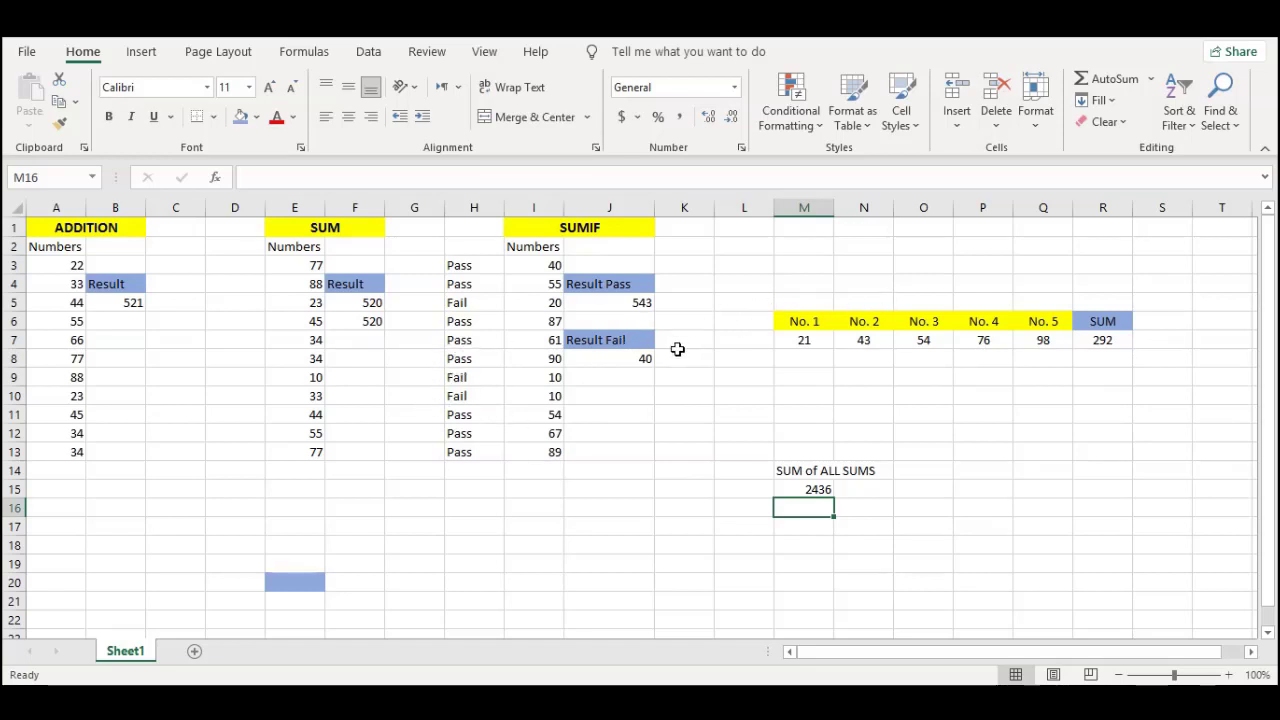
# - Review the result formulas in B5, F5, F6, J5 and J8, and the grand total formula in M15
pyautogui.click(116, 301)
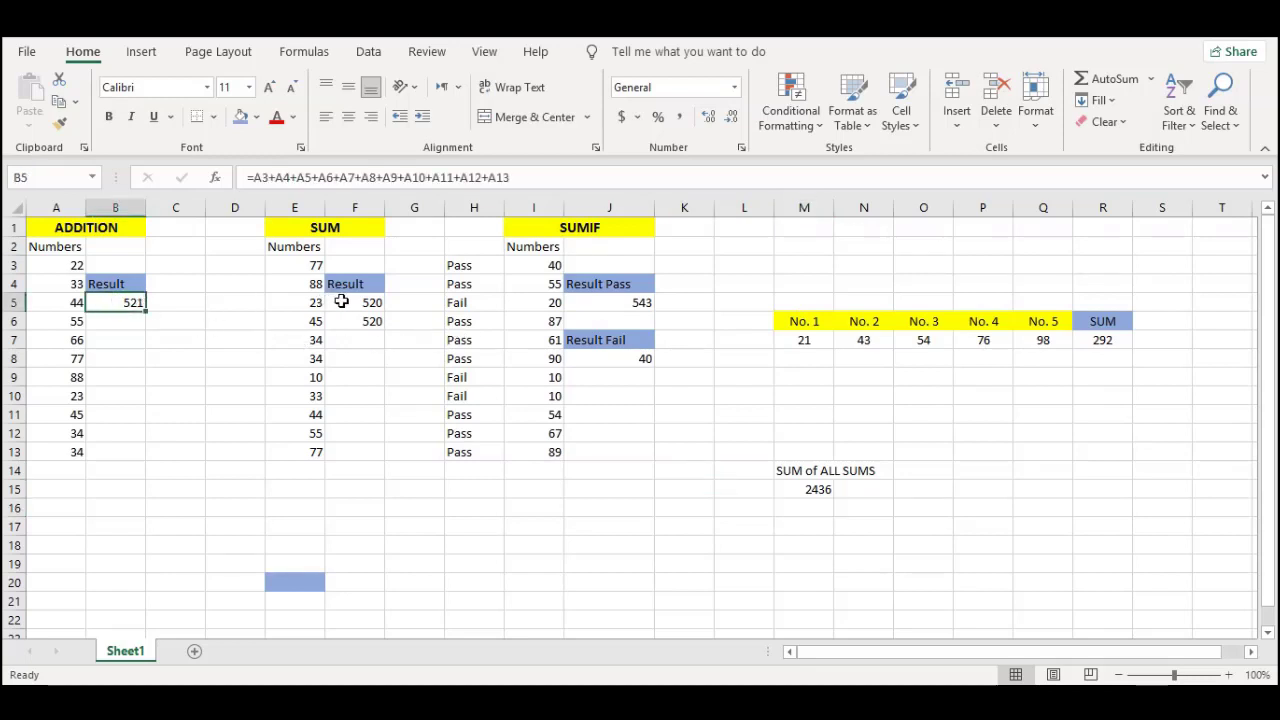
pyautogui.click(342, 300)
pyautogui.click(341, 318)
pyautogui.click(611, 306)
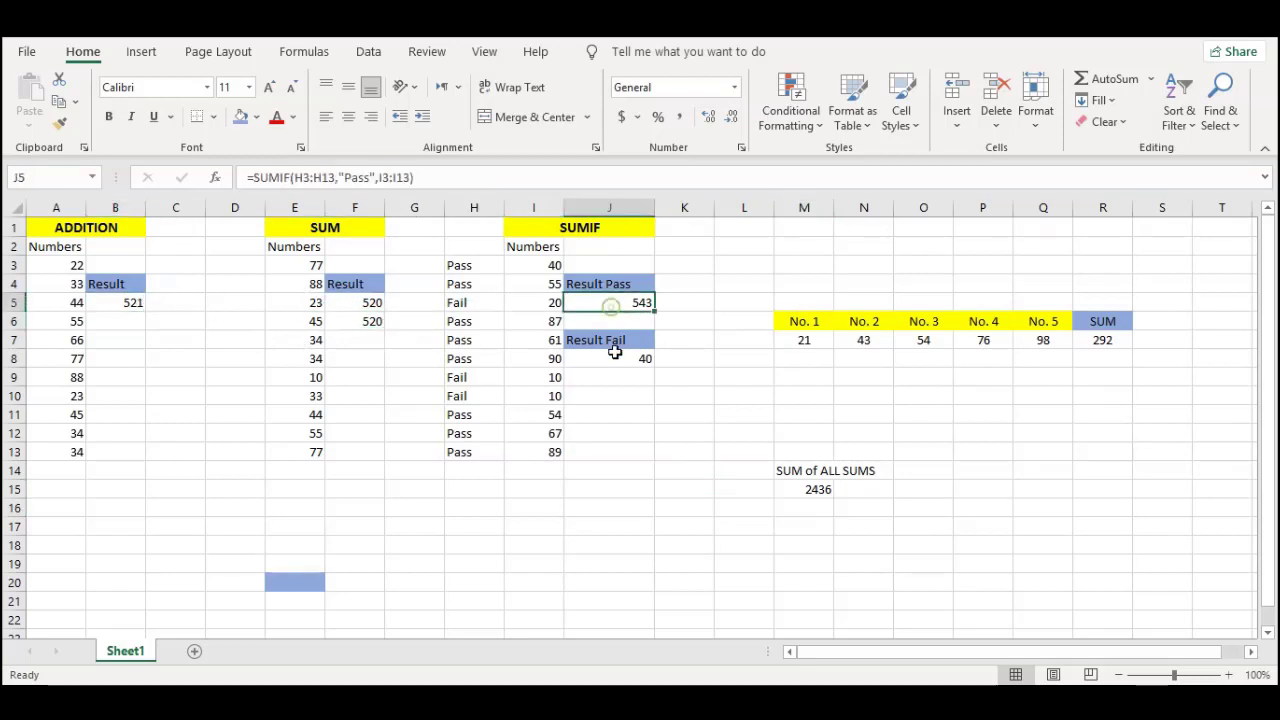
pyautogui.click(620, 356)
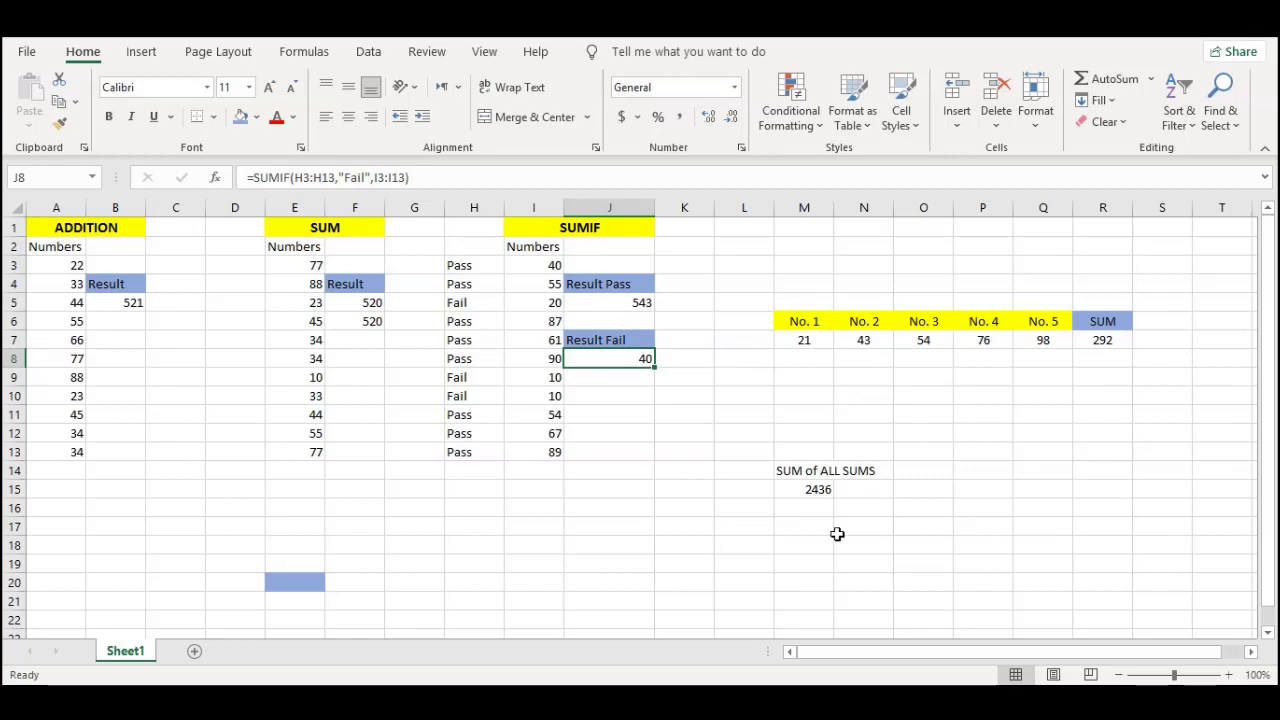
pyautogui.click(789, 490)
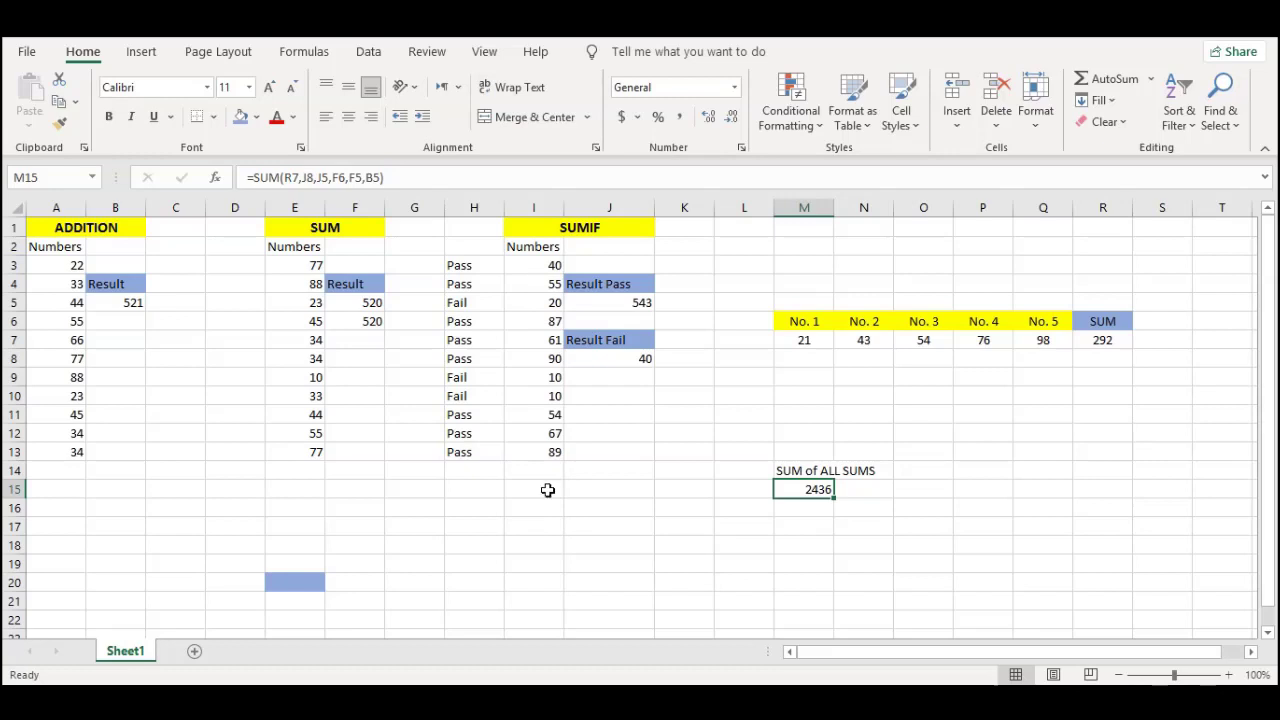
# - Examine the SUM formula in F6 and its range E3:E20, and check the Result Pass formula in J5
pyautogui.click(368, 324)
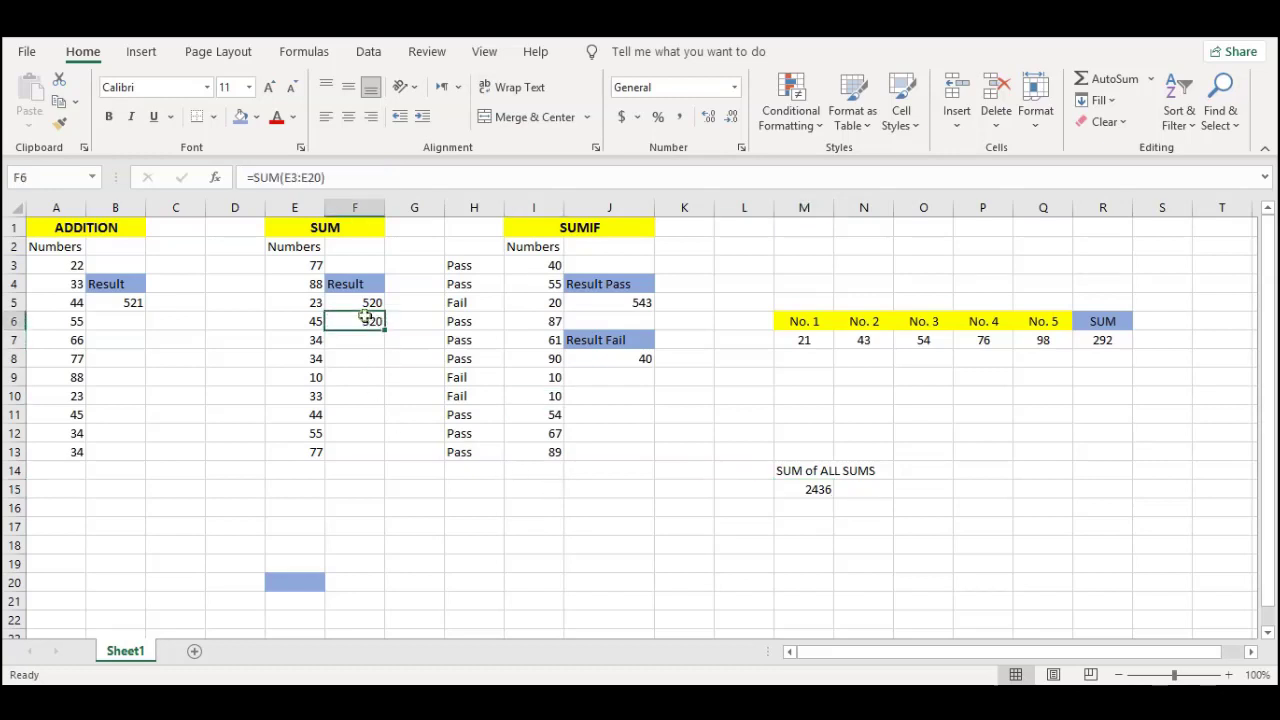
pyautogui.click(301, 207)
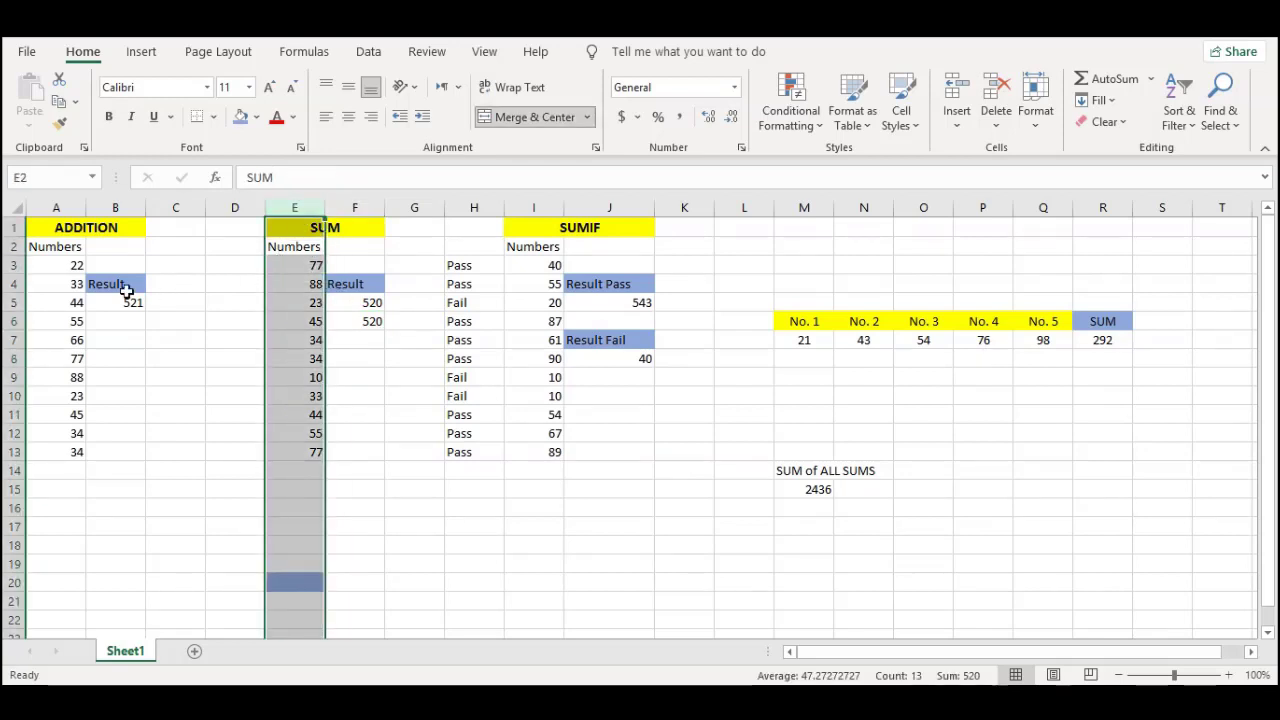
pyautogui.click(14, 265)
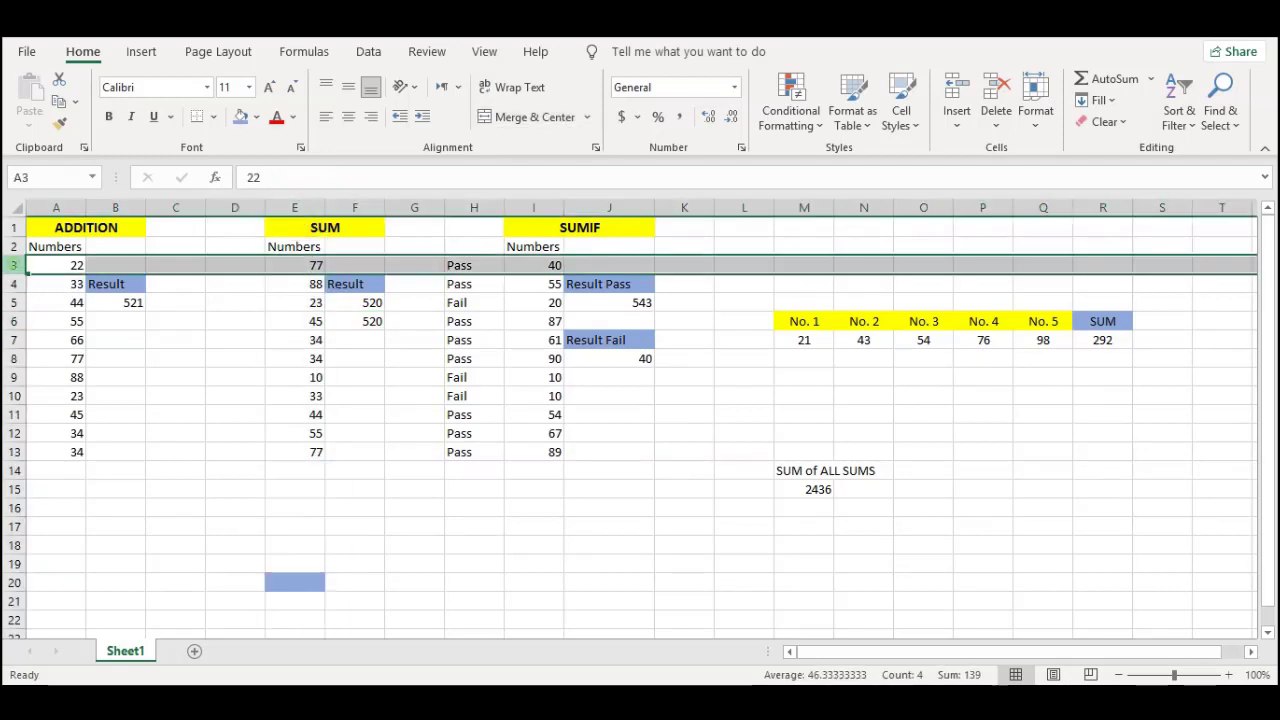
pyautogui.click(311, 266)
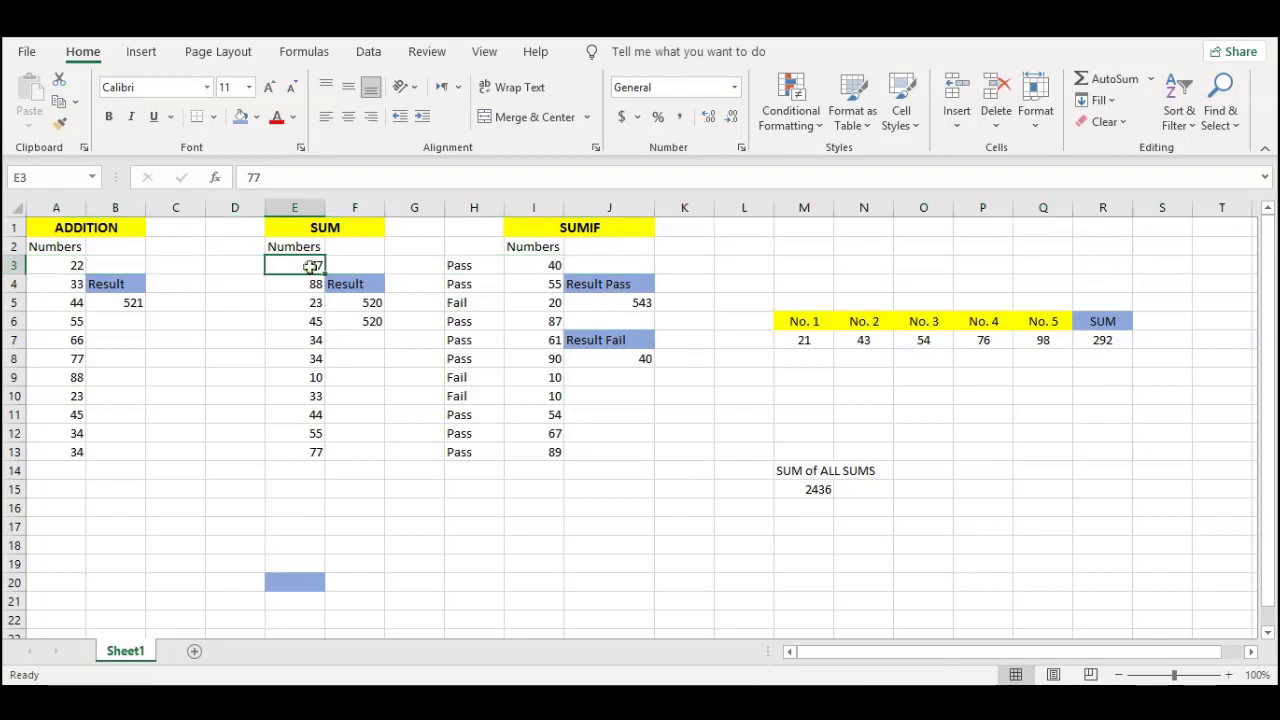
pyautogui.click(350, 318)
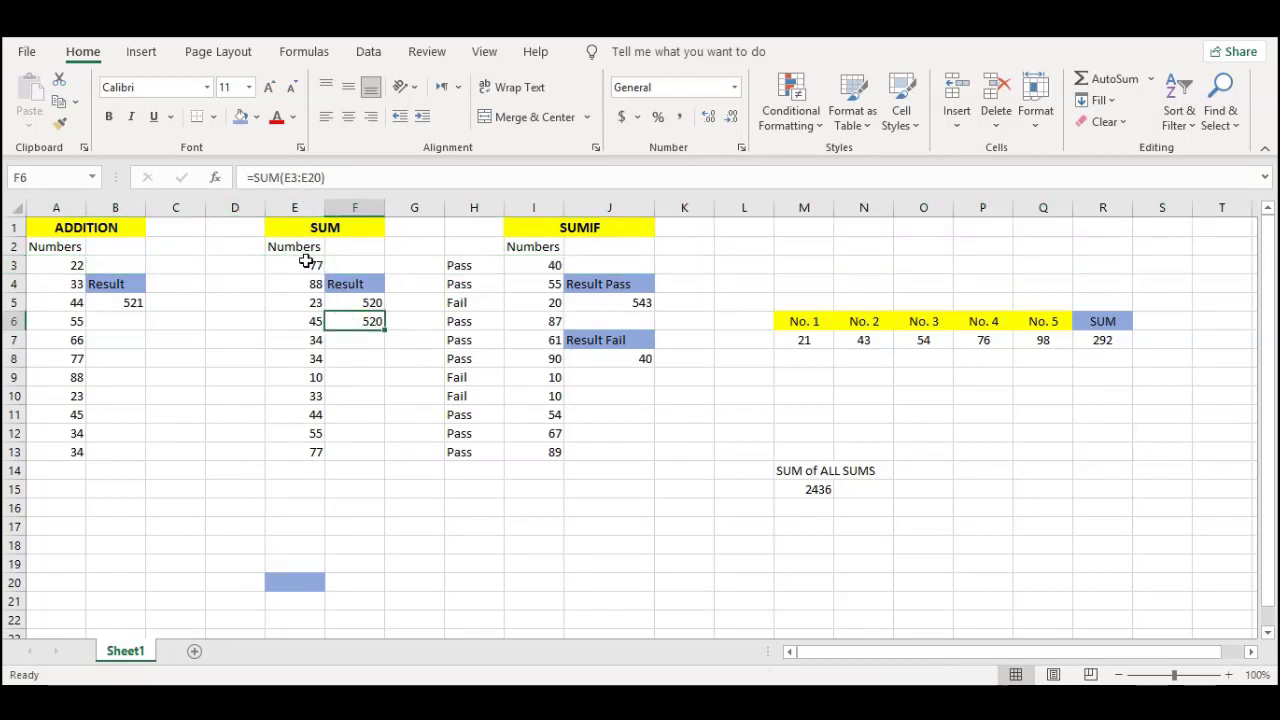
pyautogui.moveTo(306, 264); pyautogui.dragTo(308, 586)
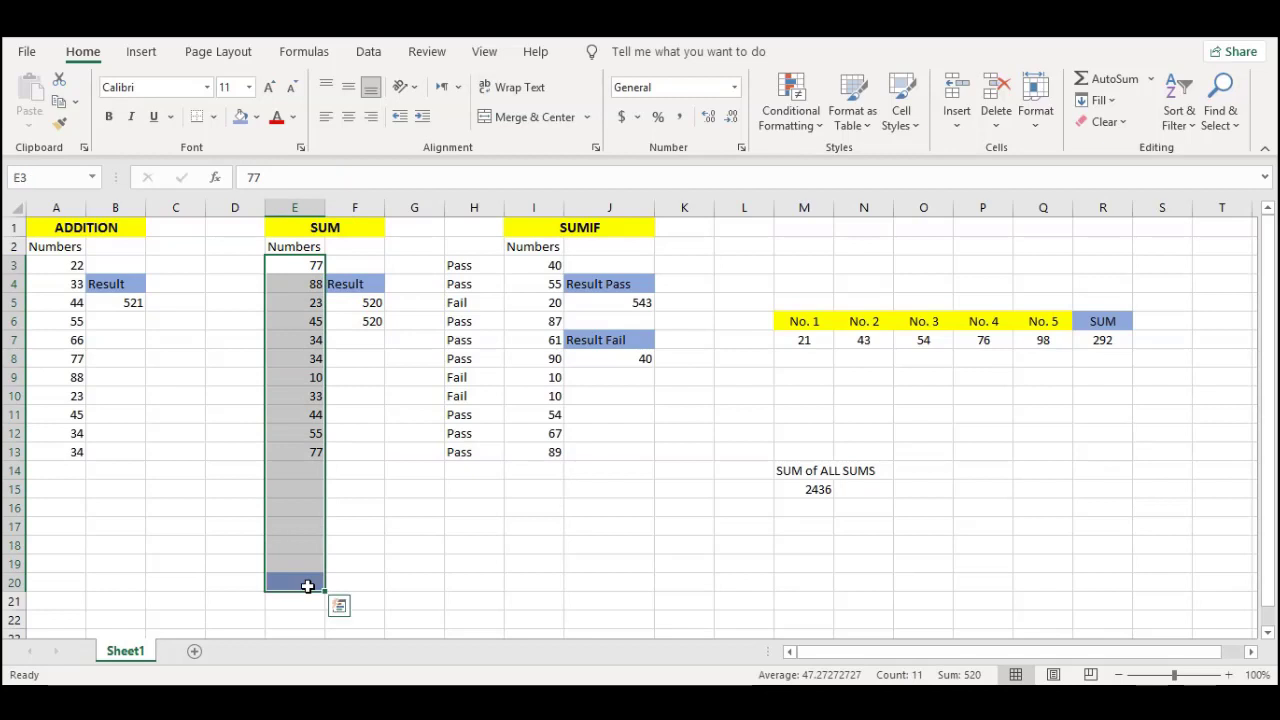
pyautogui.click(240, 466)
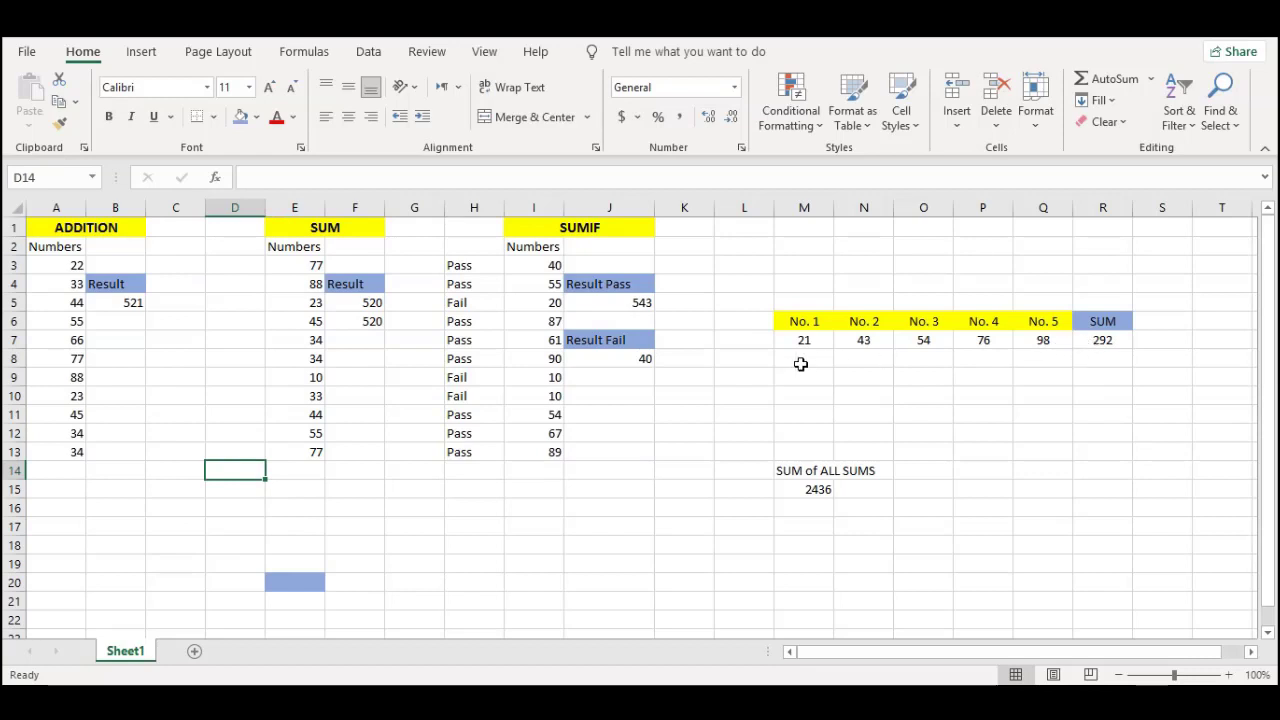
pyautogui.click(632, 303)
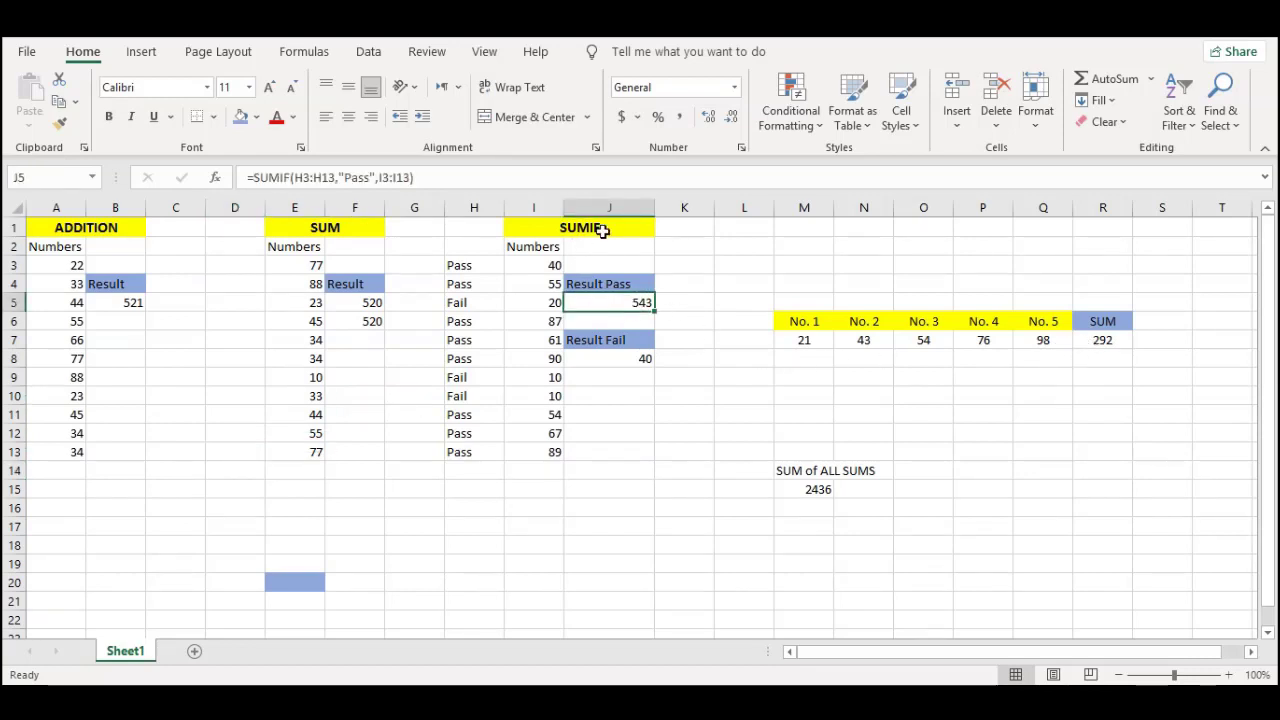